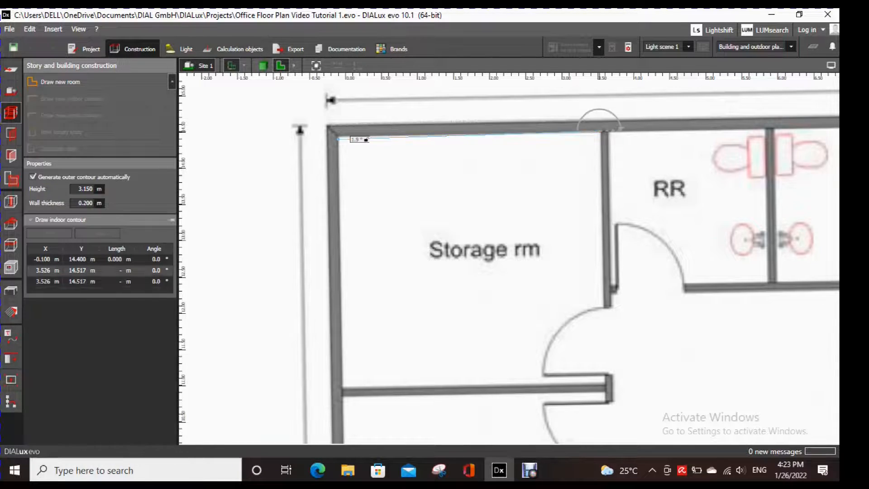
# - Trace the storage room's remaining indoor corners on the floor plan, about 3.6 m by 3.5 m, and close the polygon
pyautogui.click(601, 132)
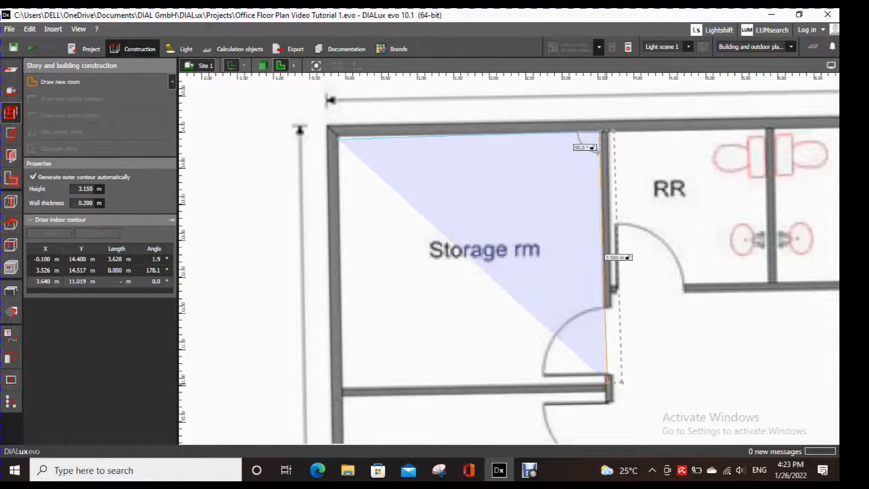
pyautogui.click(605, 383)
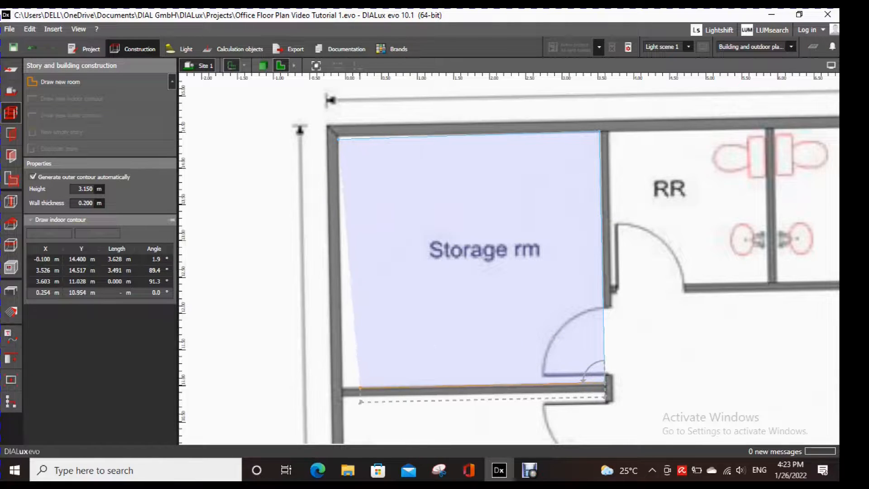
pyautogui.click(342, 388)
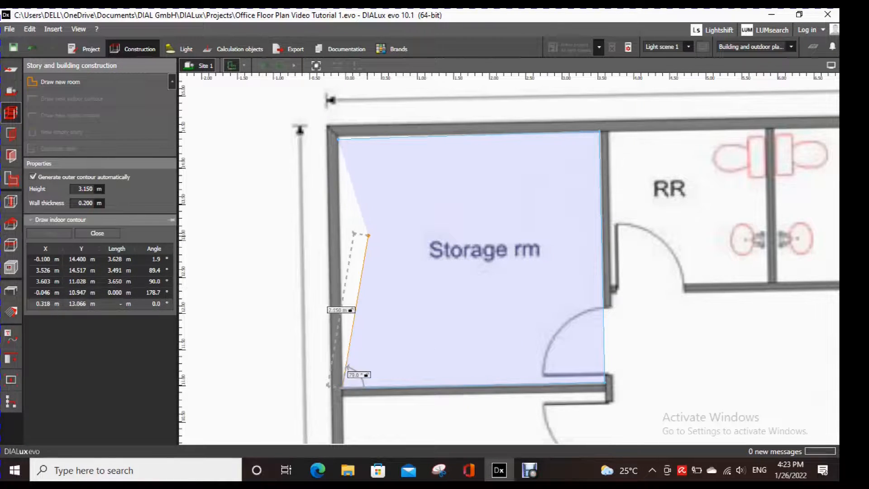
pyautogui.scroll(1, 348, 261)
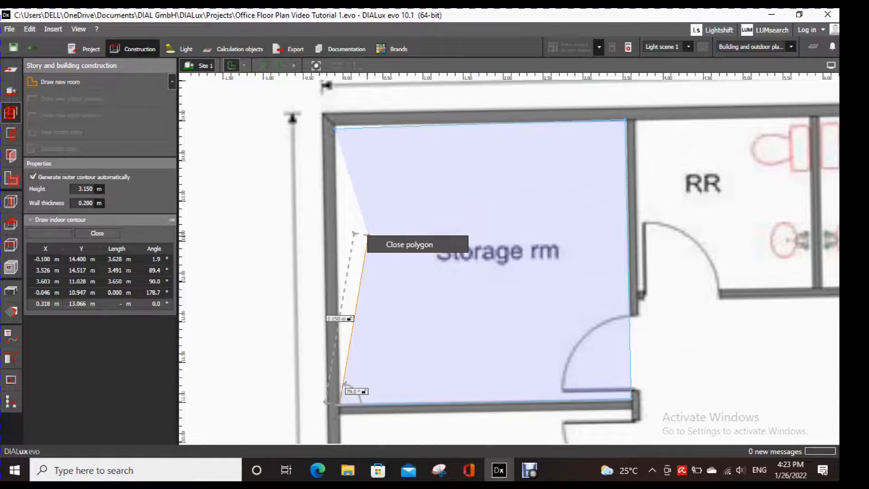
pyautogui.click(367, 235)
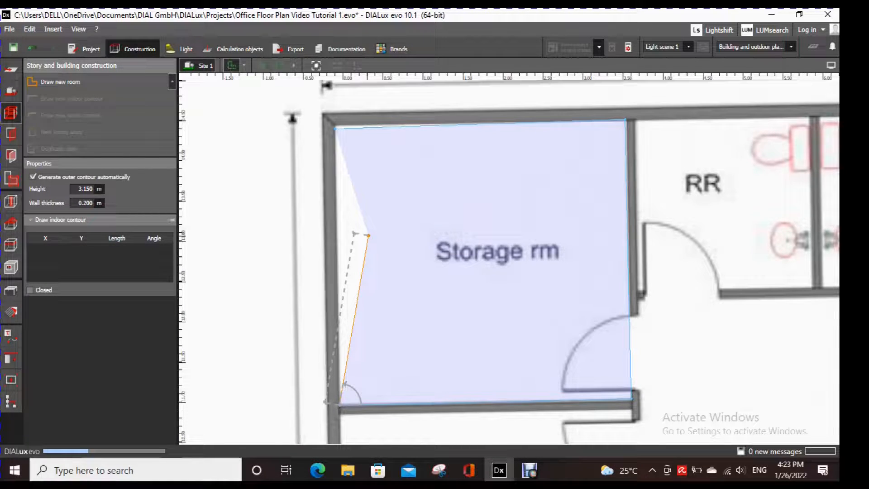
# - Align Room 1's upper-left and lower-left outer contour corners with the plan walls, at about (-0.17, 0.20) m and (-0.10, -3.57) m
pyautogui.scroll(10, 355, 152)
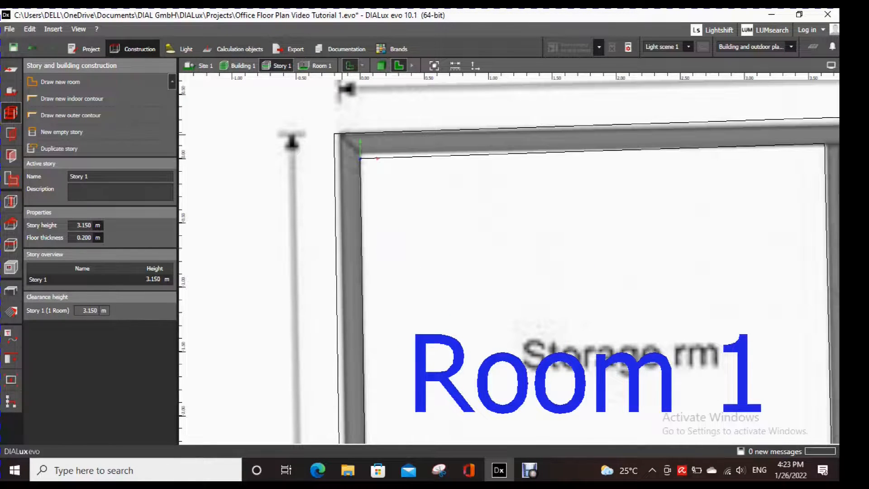
pyautogui.click(335, 135)
pyautogui.click(335, 135)
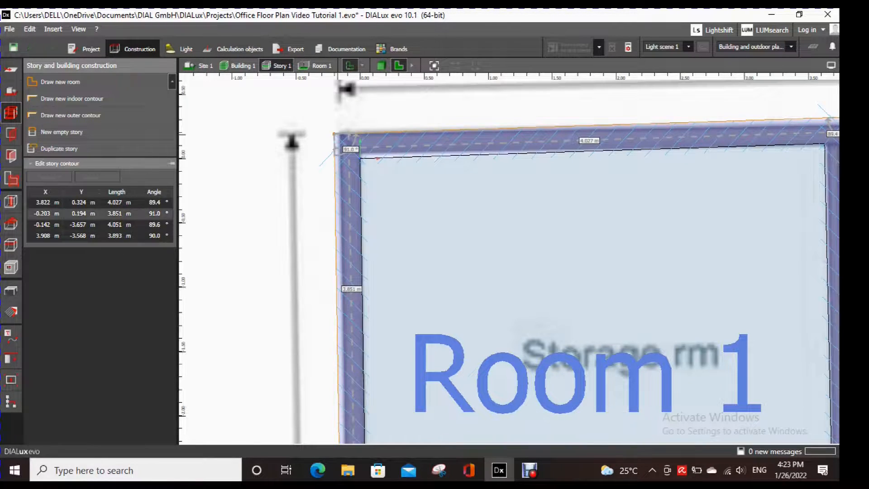
pyautogui.moveTo(335, 135); pyautogui.dragTo(338, 134)
pyautogui.scroll(-3, 408, 226)
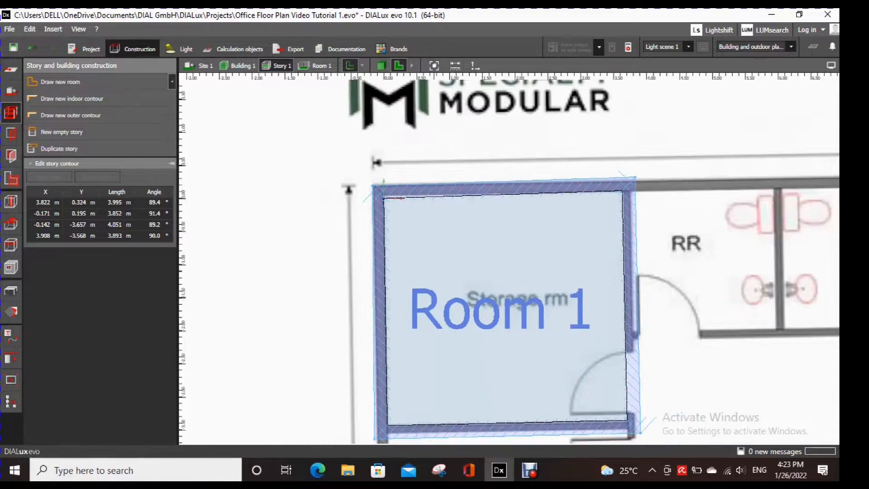
pyautogui.moveTo(389, 437); pyautogui.dragTo(417, 305, button='middle')
pyautogui.scroll(3, 411, 311)
pyautogui.moveTo(411, 295); pyautogui.dragTo(417, 283)
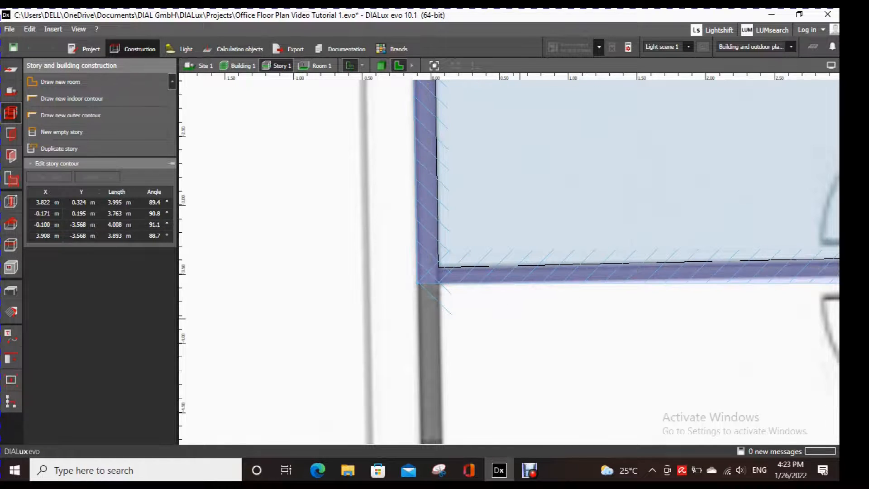
# - Align Room 1's lower-right and upper-right outer contour corners with the plan walls, at about (3.82, -3.50) m and (3.75, 0.26) m
pyautogui.scroll(-2, 533, 319)
pyautogui.moveTo(533, 319); pyautogui.dragTo(377, 306, button='middle')
pyautogui.scroll(2, 618, 283)
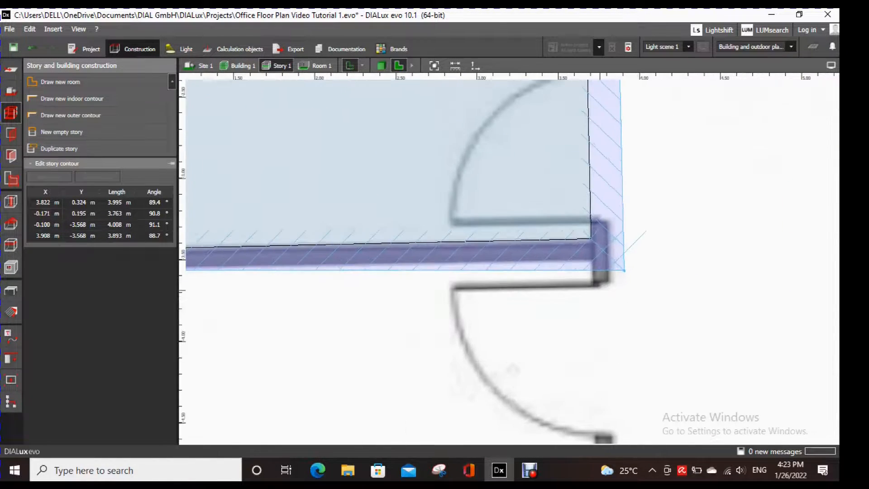
pyautogui.moveTo(623, 272); pyautogui.dragTo(610, 260)
pyautogui.scroll(-7, 639, 274)
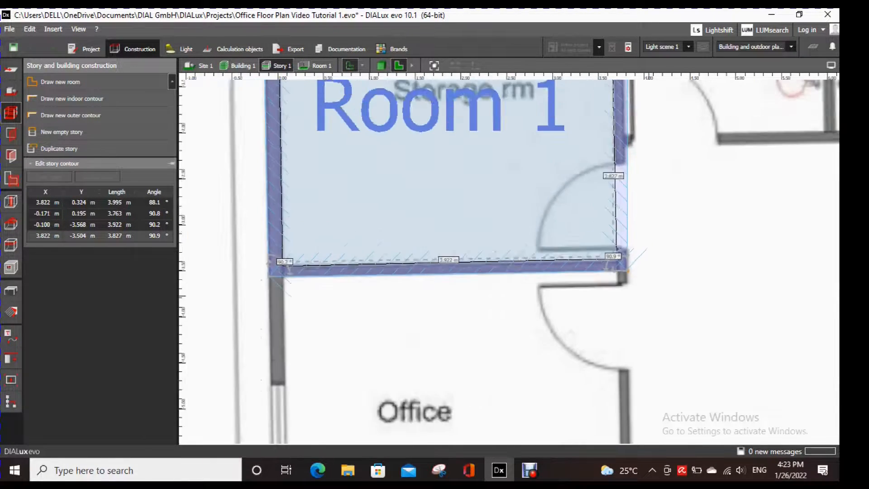
pyautogui.moveTo(642, 272); pyautogui.dragTo(642, 392, button='middle')
pyautogui.scroll(6, 633, 131)
pyautogui.scroll(2, 635, 134)
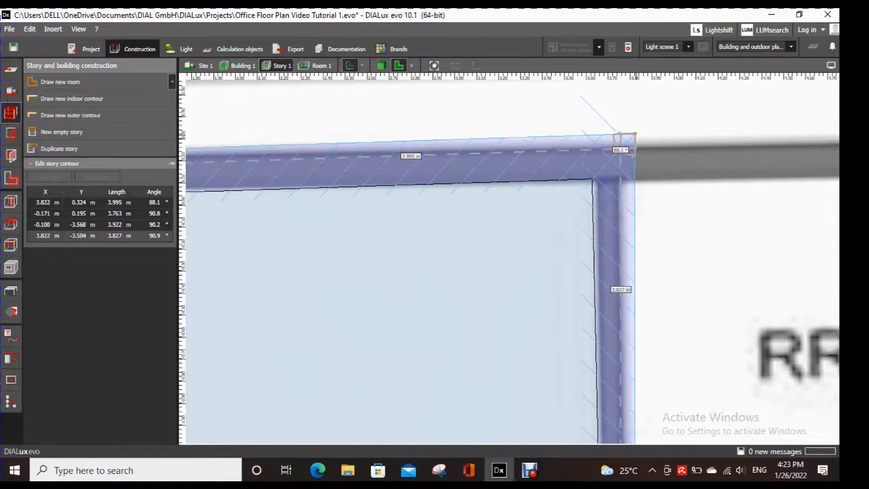
pyautogui.moveTo(635, 134); pyautogui.dragTo(620, 147)
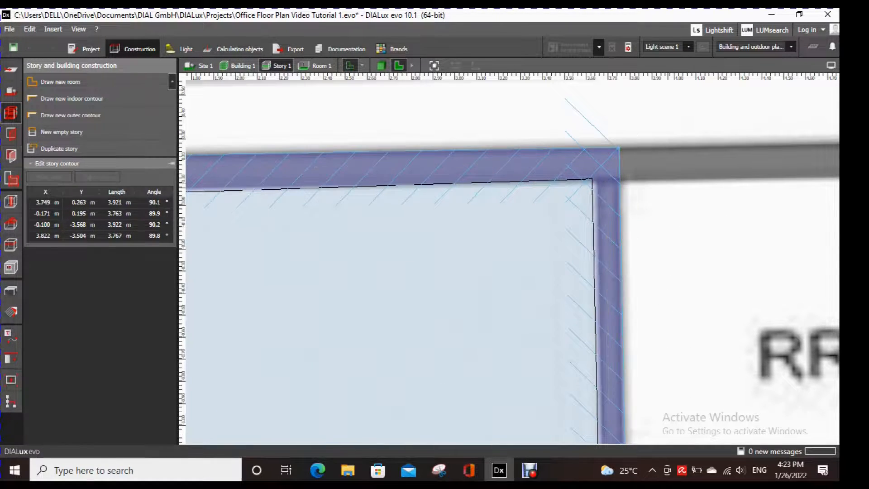
# - Move Room 1's lower-right indoor contour corner onto the plan's inner wall edge, at about (3.70, -3.40) m
pyautogui.scroll(-5, 668, 205)
pyautogui.scroll(-5, 673, 236)
pyautogui.moveTo(672, 235); pyautogui.dragTo(676, 123, button='middle')
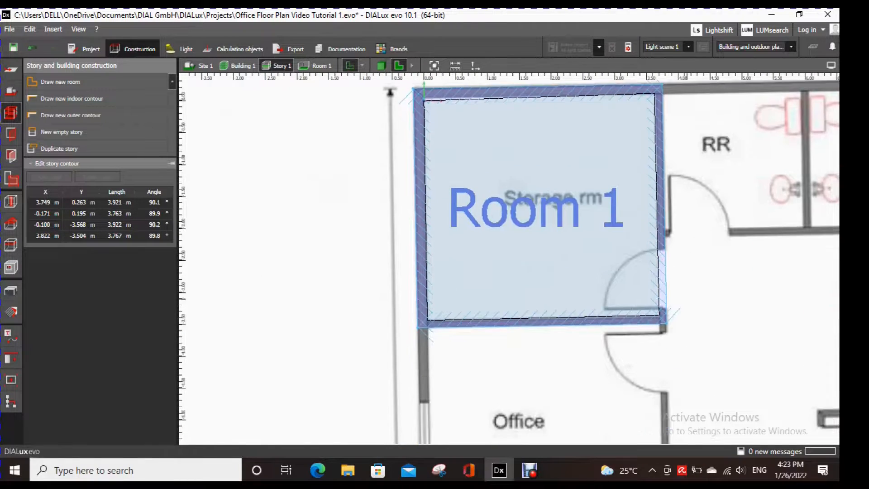
pyautogui.scroll(2, 665, 314)
pyautogui.scroll(5, 664, 317)
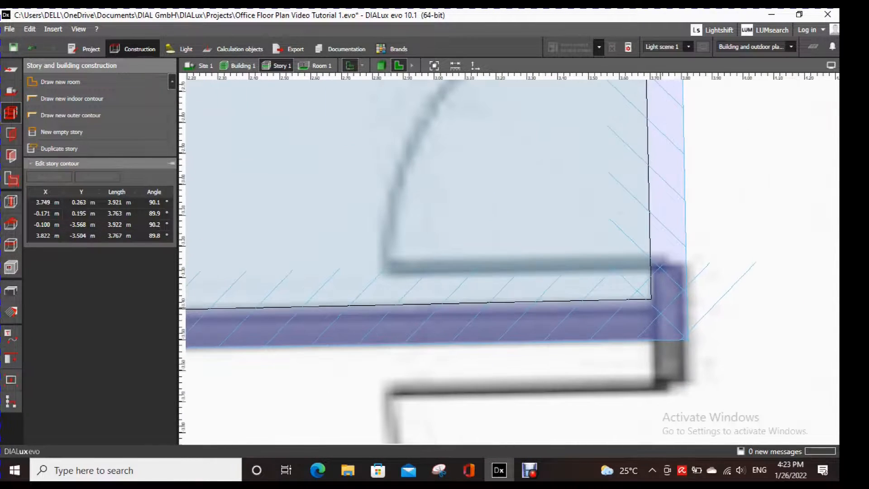
pyautogui.click(650, 299)
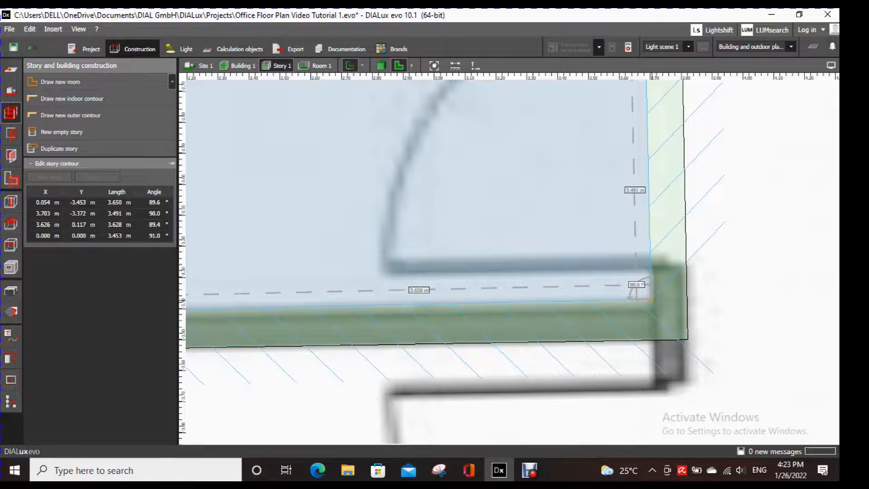
pyautogui.moveTo(651, 299); pyautogui.dragTo(652, 308)
# - Move Room 1's upper-left indoor contour corner onto the plan's inner wall edge, at about (0.00, 0.04) m
pyautogui.scroll(-6, 652, 308)
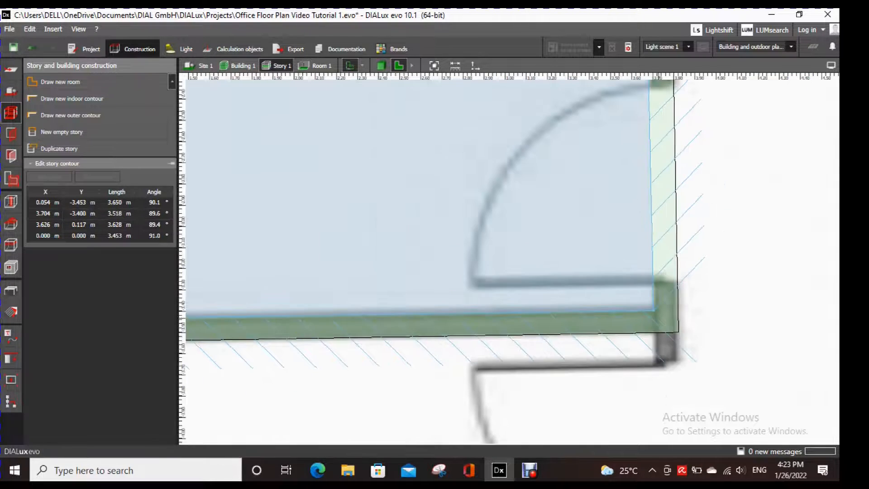
pyautogui.moveTo(525, 356); pyautogui.dragTo(660, 289, button='middle')
pyautogui.scroll(7, 492, 269)
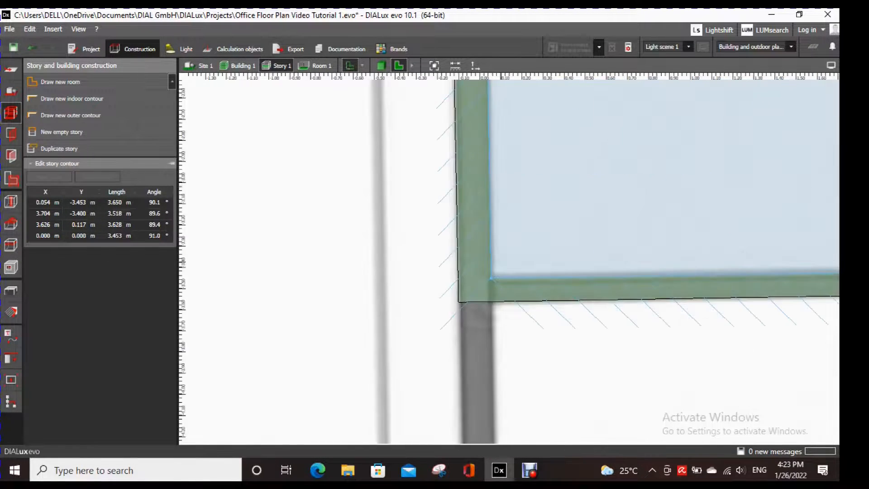
pyautogui.scroll(-2, 488, 291)
pyautogui.scroll(-4, 488, 291)
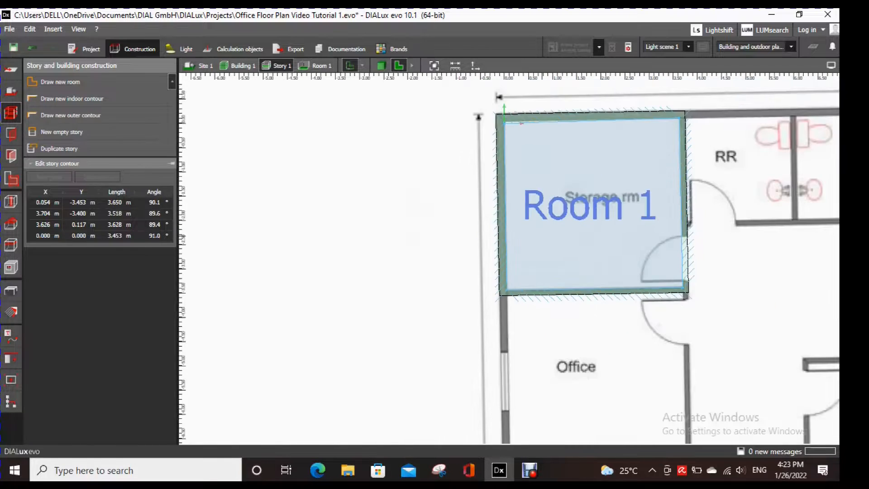
pyautogui.scroll(4, 482, 134)
pyautogui.scroll(2, 502, 115)
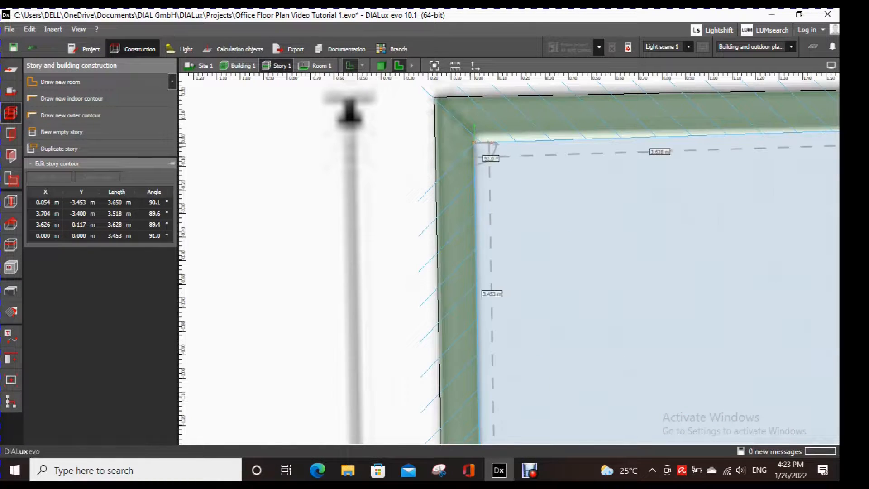
pyautogui.moveTo(475, 143); pyautogui.dragTo(474, 134)
pyautogui.scroll(-4, 594, 215)
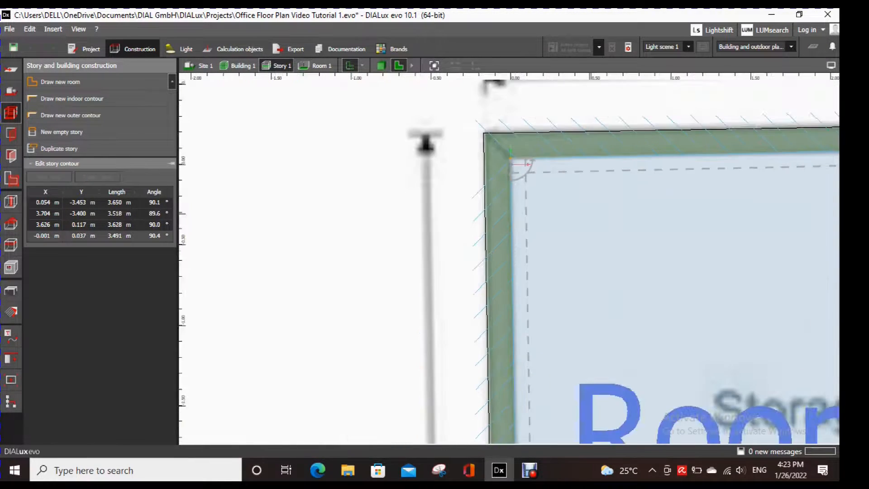
# - Move Room 1's upper-right indoor contour corner to about (3.65, 0.12) m and finish editing the contour
pyautogui.moveTo(585, 213); pyautogui.dragTo(334, 184, button='middle')
pyautogui.scroll(5, 670, 141)
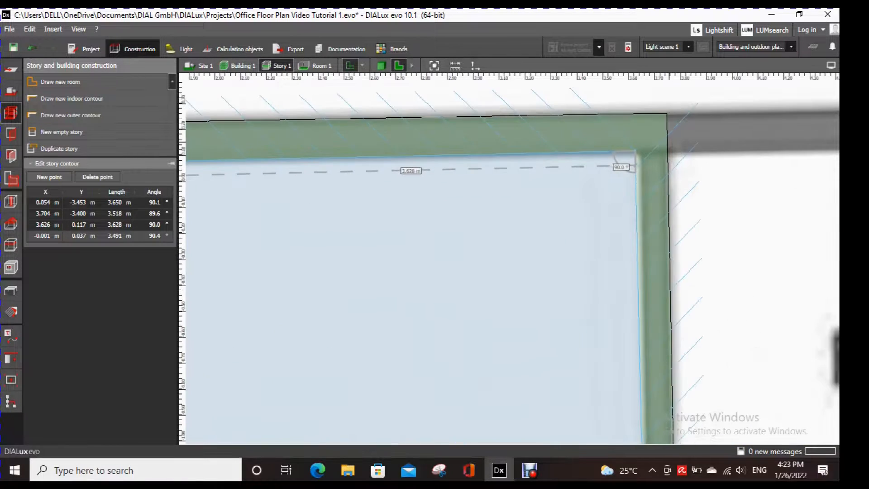
pyautogui.moveTo(636, 152); pyautogui.dragTo(642, 150)
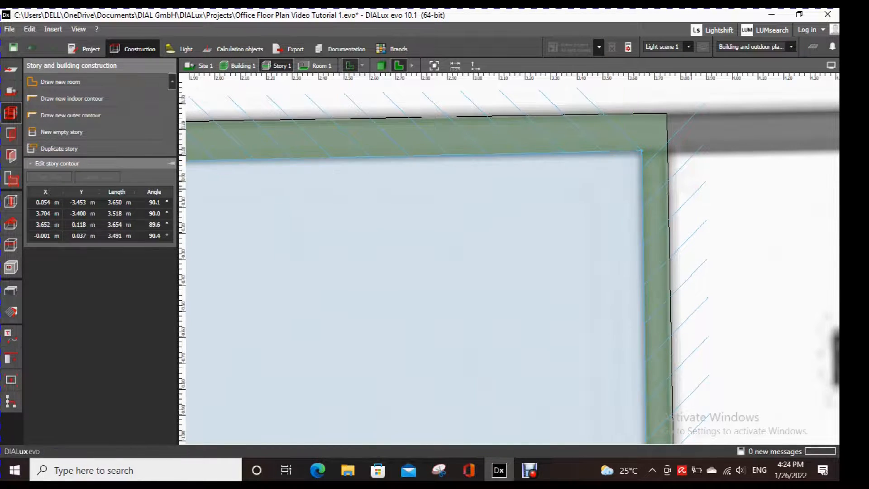
pyautogui.scroll(-5, 693, 204)
pyautogui.scroll(-3, 695, 231)
pyautogui.moveTo(652, 344); pyautogui.dragTo(495, 295, button='middle')
pyautogui.press('Escape')
# - Draw a new room about 2.1 m by 2.1 m over the restroom beside the storage room, closing its four-corner indoor contour
pyautogui.scroll(2, 551, 185)
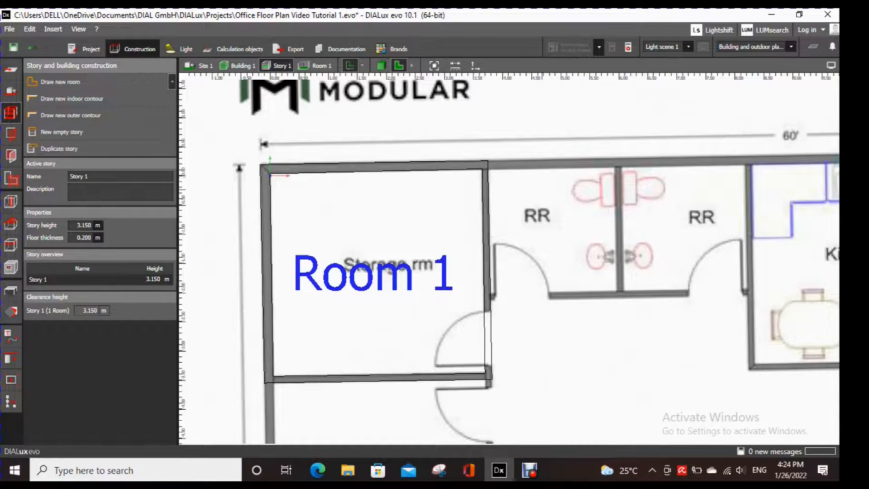
pyautogui.scroll(2, 538, 189)
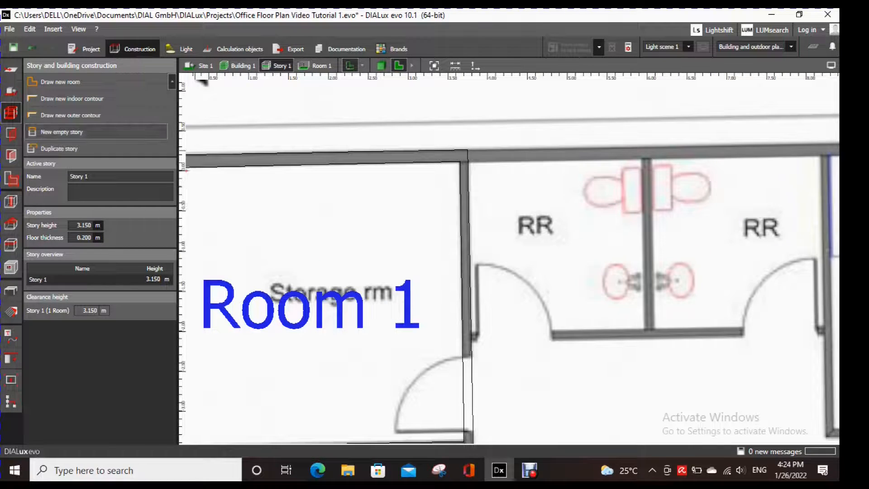
pyautogui.click(60, 82)
pyautogui.scroll(2, 588, 196)
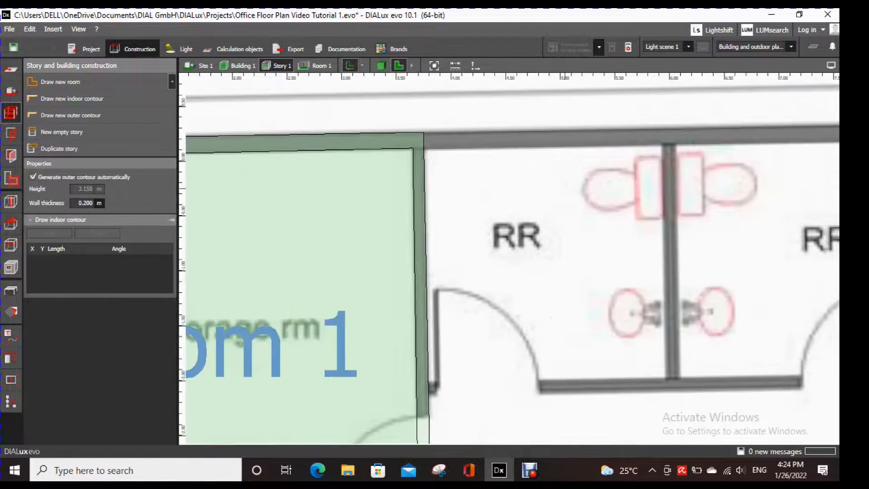
pyautogui.click(431, 148)
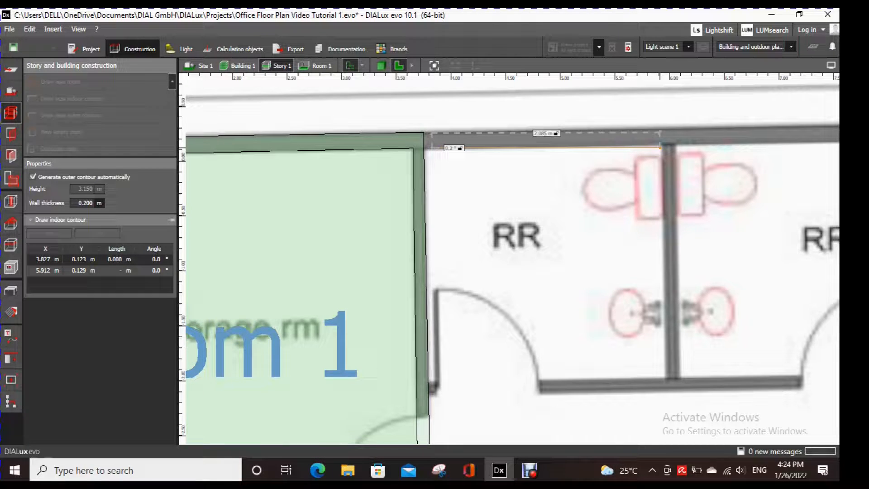
pyautogui.click(662, 146)
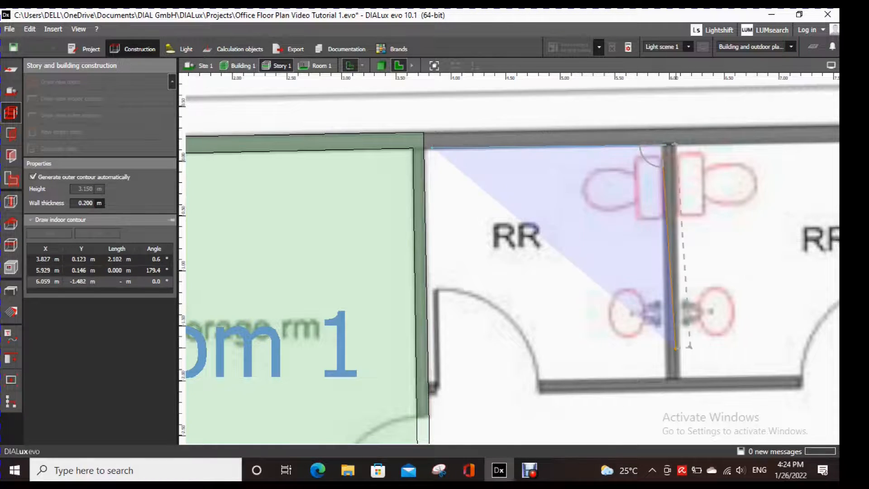
pyautogui.click(665, 378)
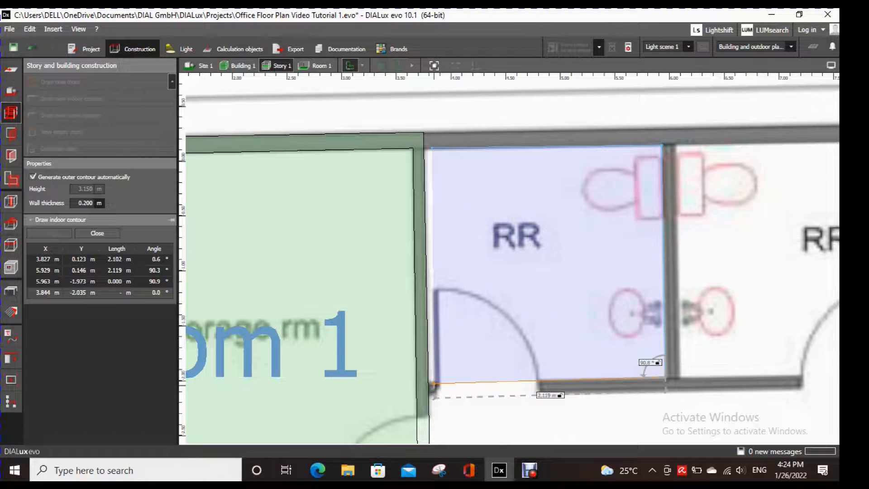
pyautogui.click(434, 382)
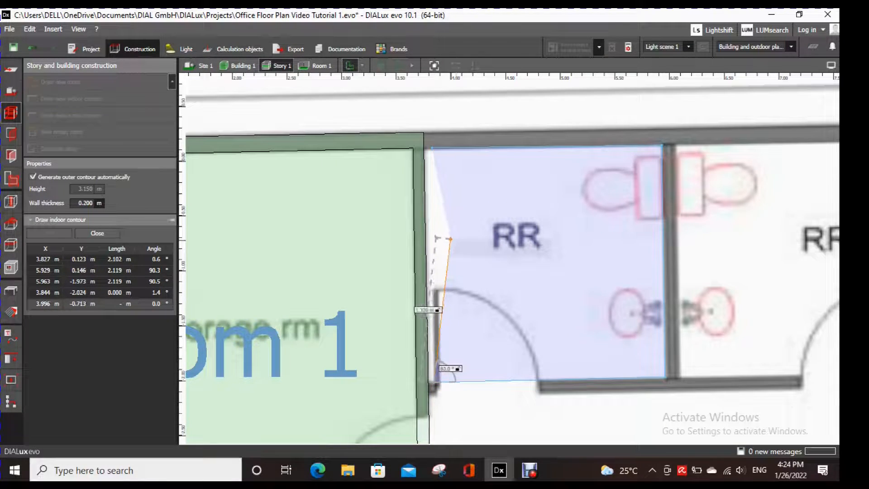
pyautogui.rightClick(450, 238)
pyautogui.click(471, 247)
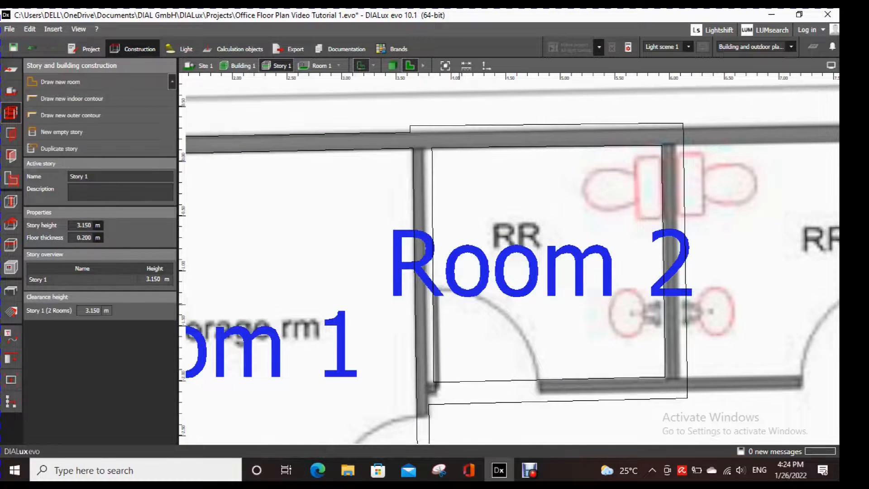
# - Move the outer contour's stepped corner above the wall between Rooms 1 and 2 onto the plan's outer wall edge, at about (3.67, 0.26) m
pyautogui.scroll(-3, 492, 285)
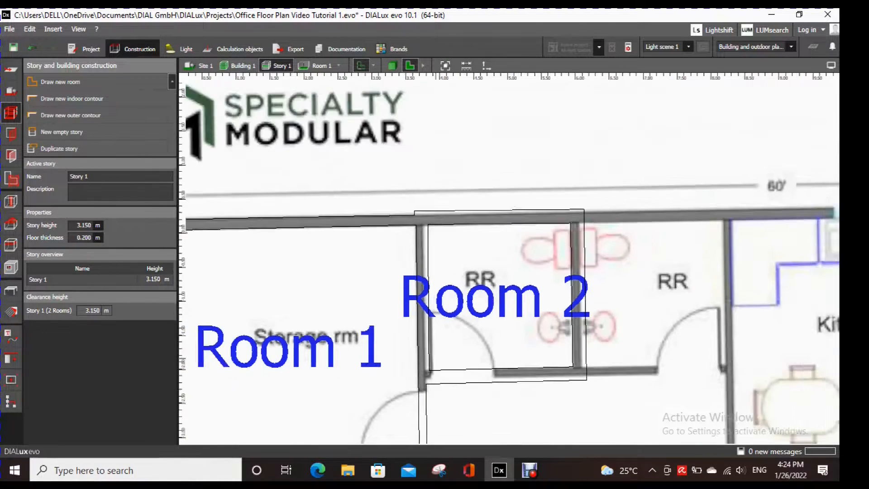
pyautogui.scroll(2, 482, 226)
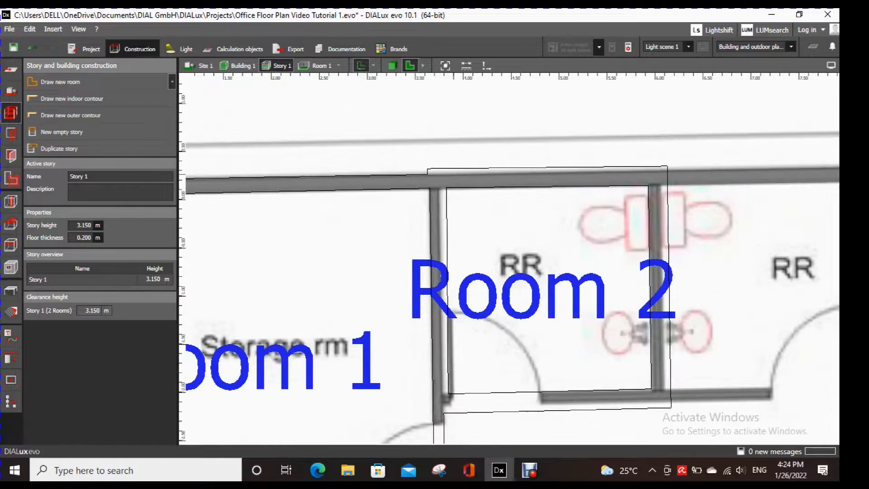
pyautogui.scroll(3, 430, 171)
pyautogui.scroll(-3, 452, 226)
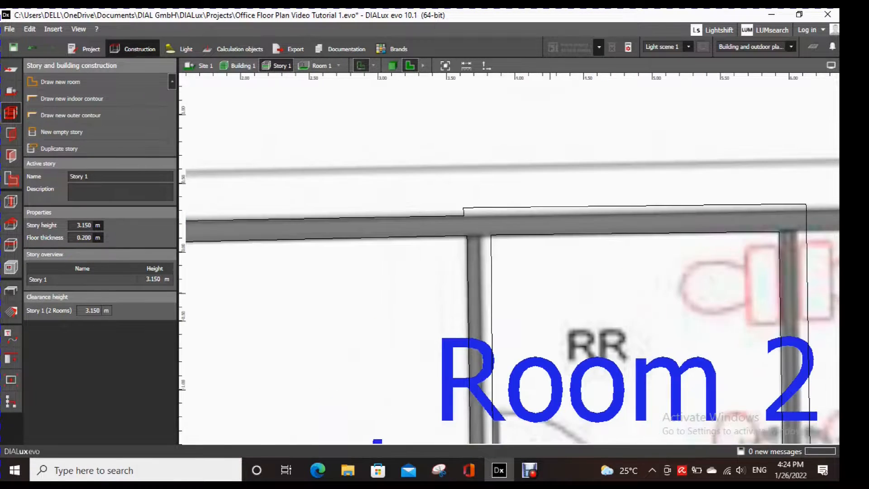
pyautogui.scroll(3, 452, 226)
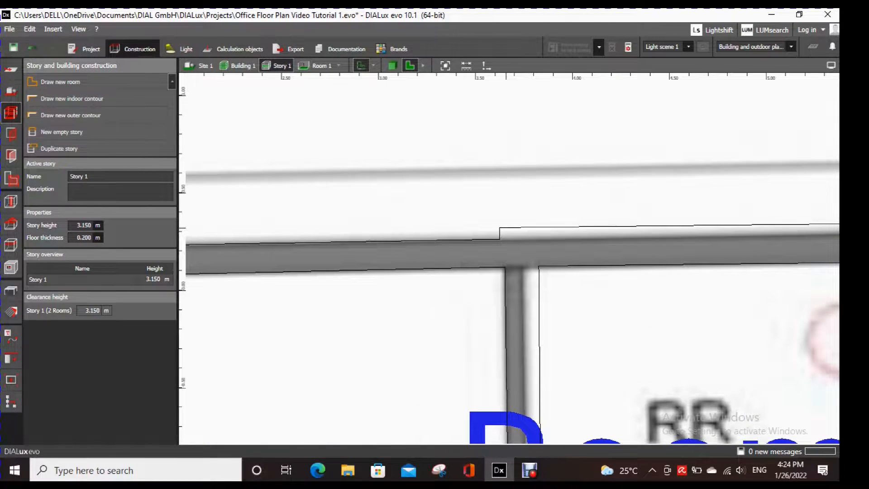
pyautogui.click(505, 228)
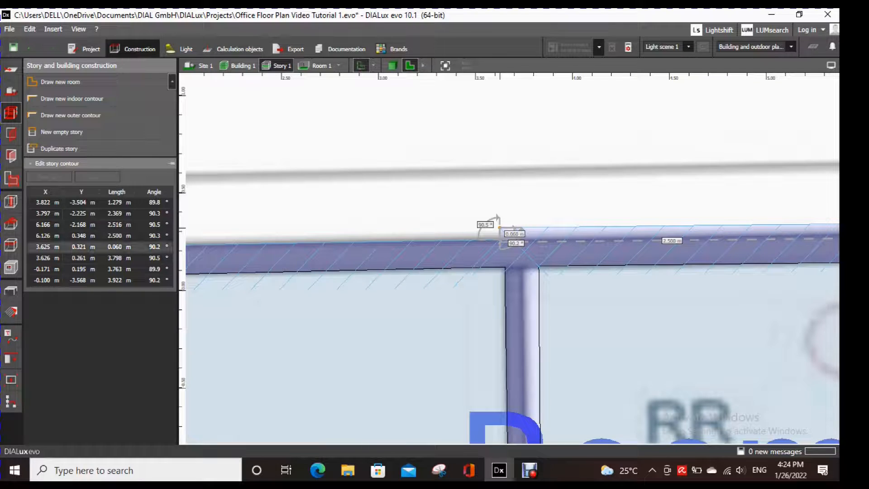
pyautogui.moveTo(500, 227); pyautogui.dragTo(509, 239)
# - Move Room 2's upper-right outer contour corner onto the plan's wall edge, at about (6.06, 0.30) m
pyautogui.scroll(-3, 609, 290)
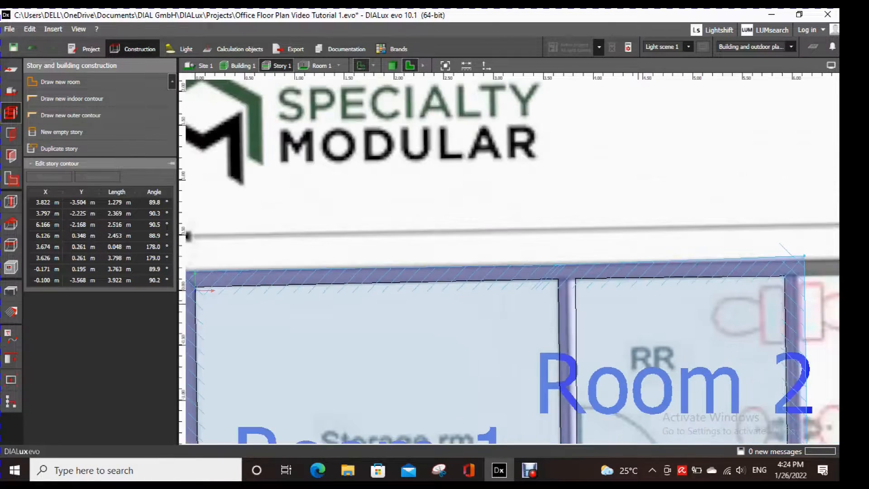
pyautogui.moveTo(805, 253); pyautogui.dragTo(664, 200, button='middle')
pyautogui.scroll(3, 719, 194)
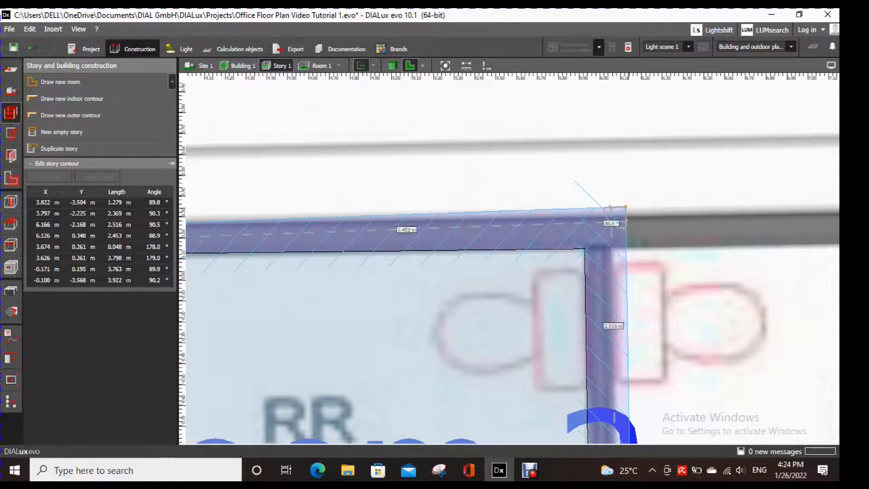
pyautogui.moveTo(626, 207); pyautogui.dragTo(612, 216)
# - Move Room 2's lower-right outer contour corner onto the plan's wall edge, at about (6.11, -2.10) m
pyautogui.scroll(-2, 652, 284)
pyautogui.moveTo(670, 318); pyautogui.dragTo(671, 152, button='middle')
pyautogui.scroll(2, 663, 272)
pyautogui.moveTo(634, 427); pyautogui.dragTo(642, 267, button='middle')
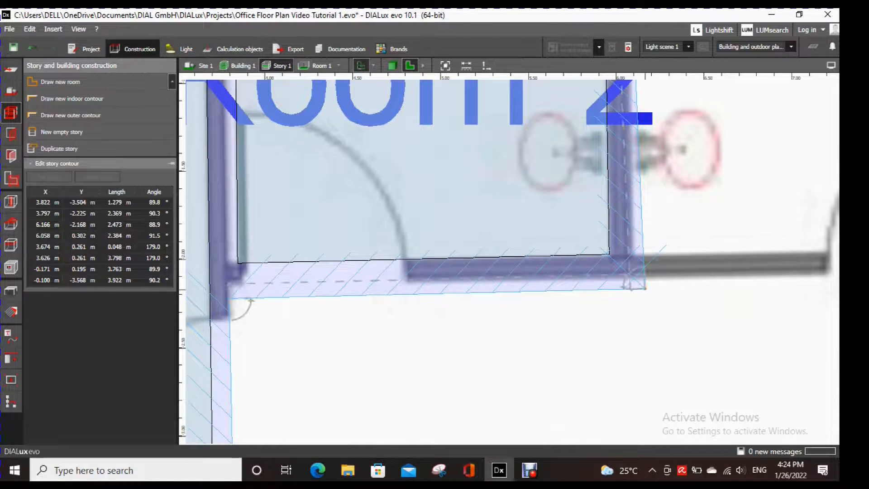
pyautogui.moveTo(643, 287); pyautogui.dragTo(635, 277)
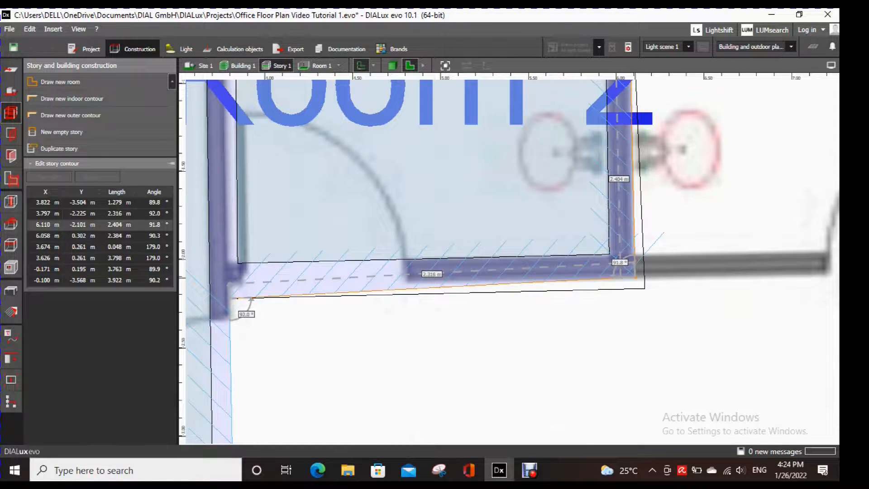
# - Move Room 2's lower-left outer contour corner to about (3.80, -2.15) m and finish editing the contour
pyautogui.moveTo(441, 295); pyautogui.dragTo(593, 288, button='middle')
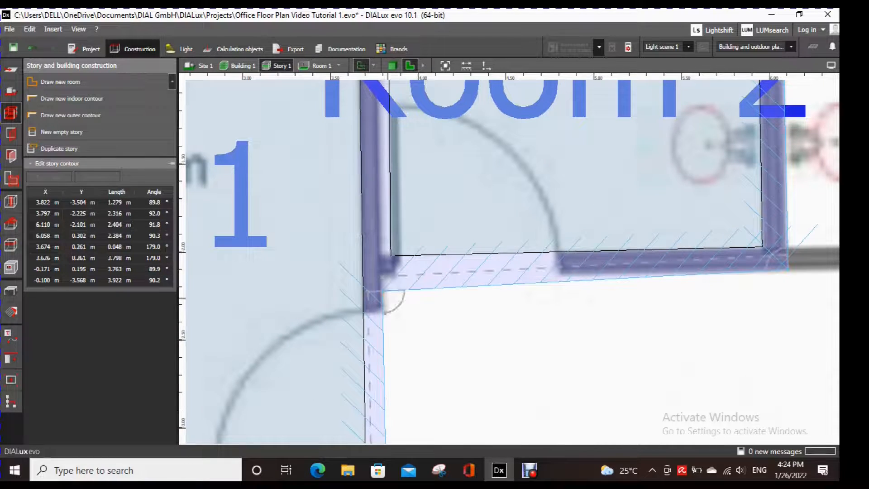
pyautogui.moveTo(382, 290); pyautogui.dragTo(383, 276)
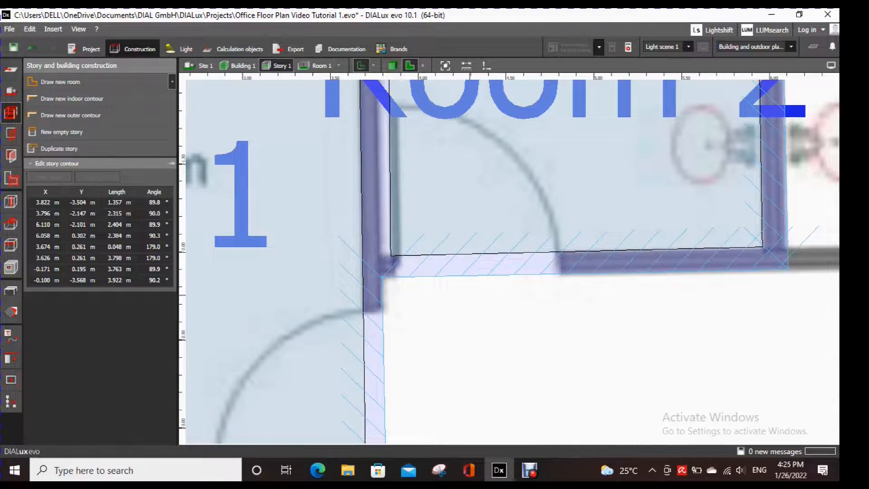
pyautogui.scroll(-4, 471, 298)
pyautogui.scroll(-2, 470, 294)
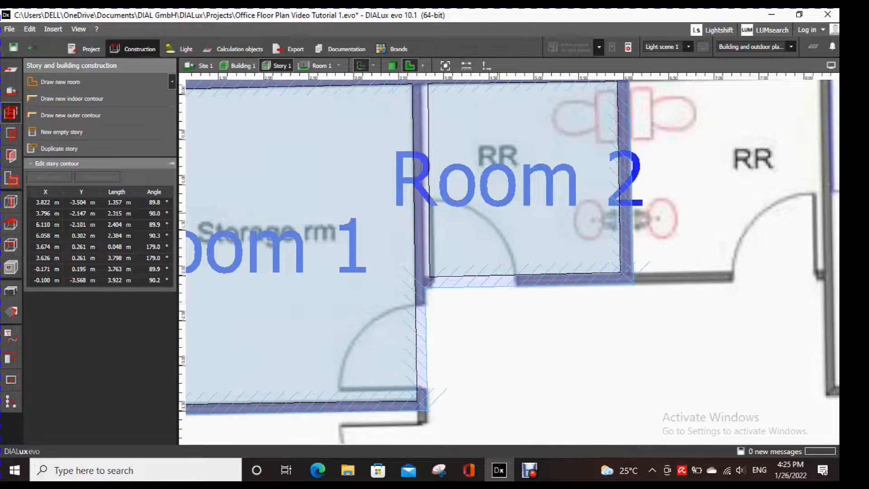
pyautogui.press('Escape')
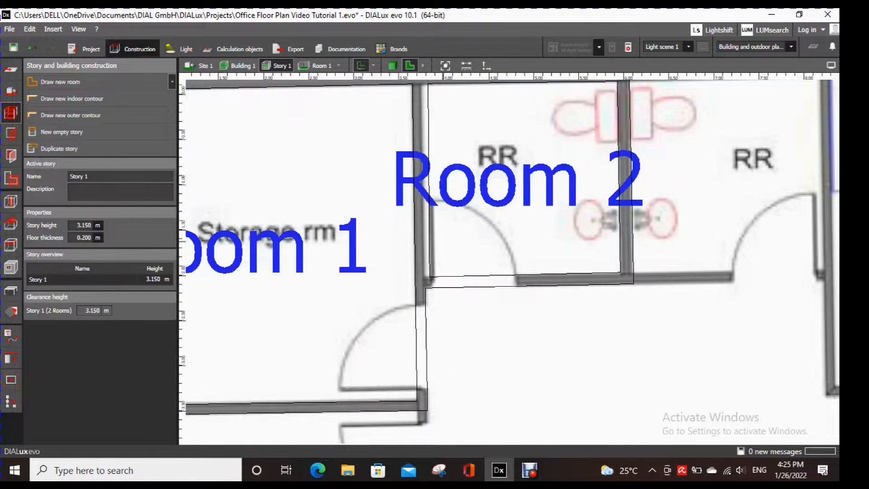
# - Move Room 2's two left indoor contour corners onto the inner wall edge, at about (3.80, -2.02) and (3.75, 0.12) m
pyautogui.click(446, 275)
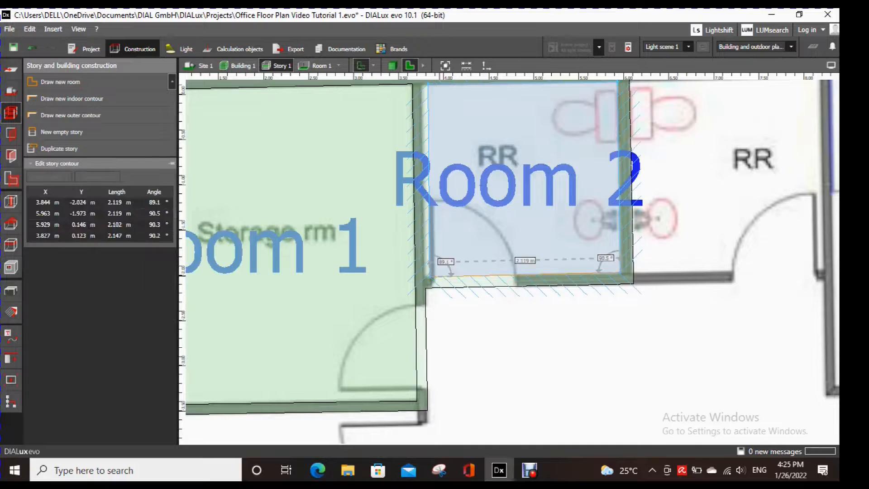
pyautogui.scroll(5, 405, 280)
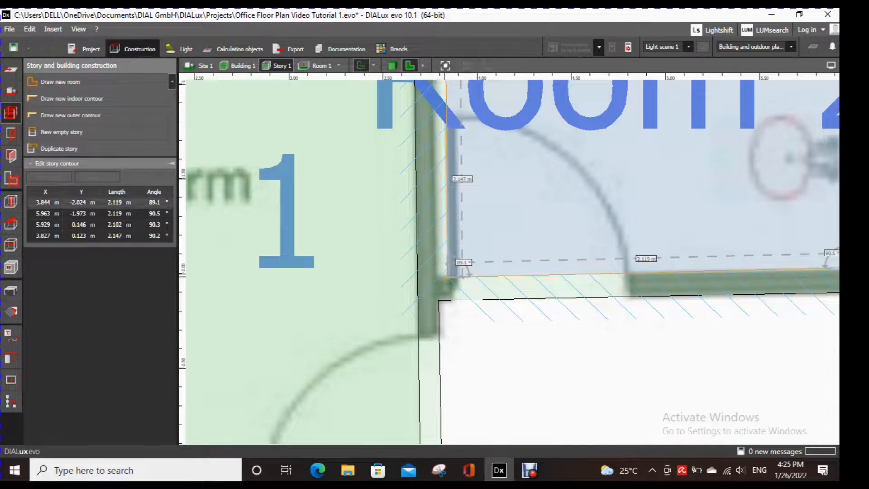
pyautogui.moveTo(447, 277); pyautogui.dragTo(440, 276)
pyautogui.scroll(-4, 440, 276)
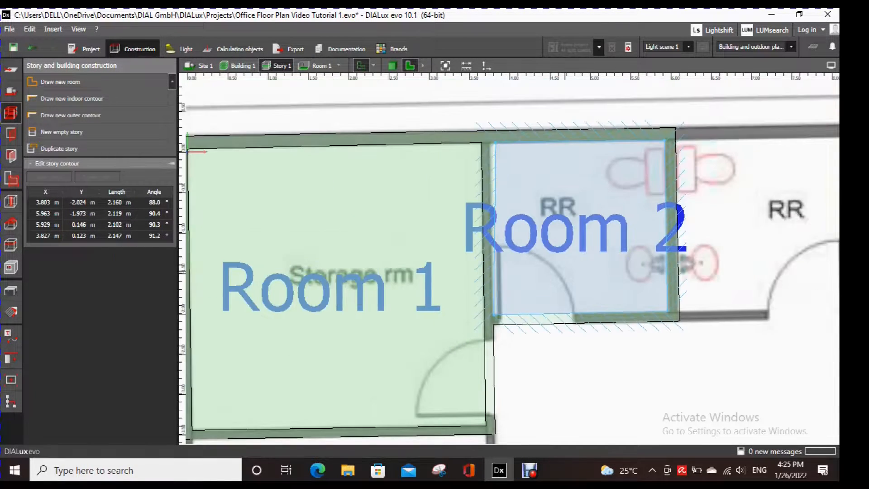
pyautogui.scroll(4, 529, 139)
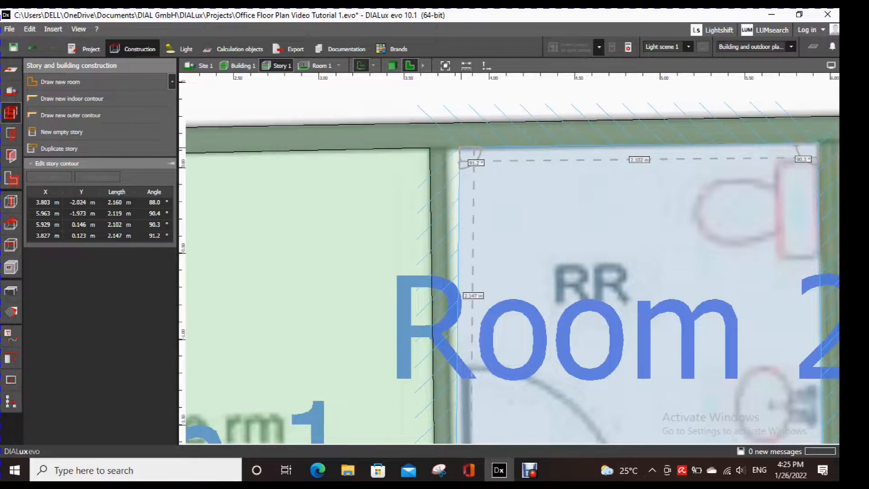
pyautogui.moveTo(460, 147); pyautogui.dragTo(447, 145)
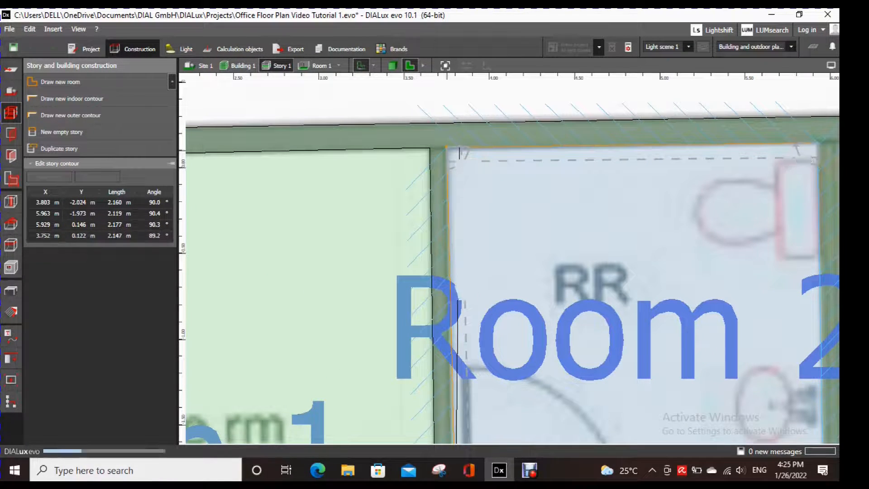
# - Move Room 2's lower-right indoor contour corner onto the plan's inner wall edge, at about (5.96, -1.98) m
pyautogui.scroll(-3, 534, 206)
pyautogui.scroll(4, 693, 179)
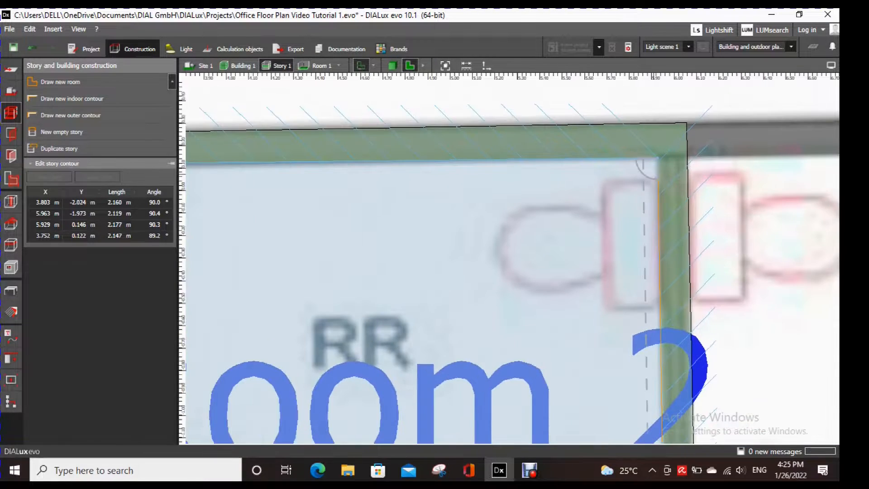
pyautogui.scroll(-2, 662, 235)
pyautogui.moveTo(661, 235); pyautogui.dragTo(660, 116, button='middle')
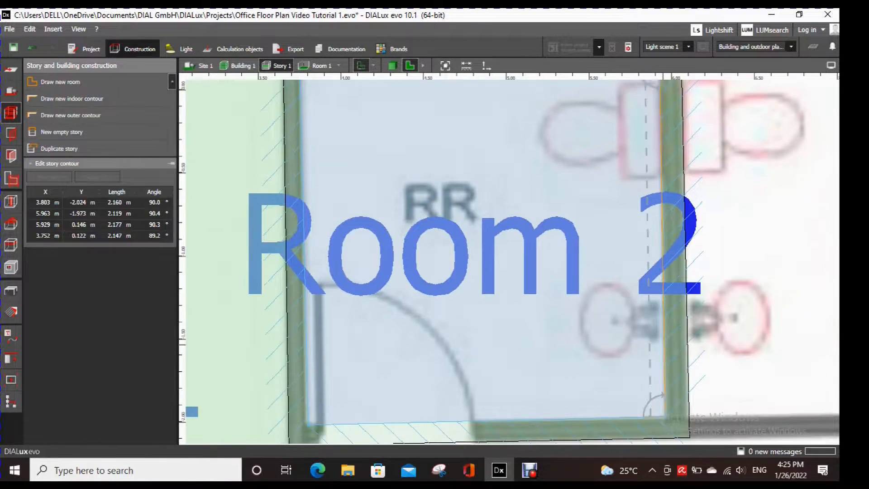
pyautogui.moveTo(664, 419); pyautogui.dragTo(666, 263, button='middle')
pyautogui.scroll(3, 665, 262)
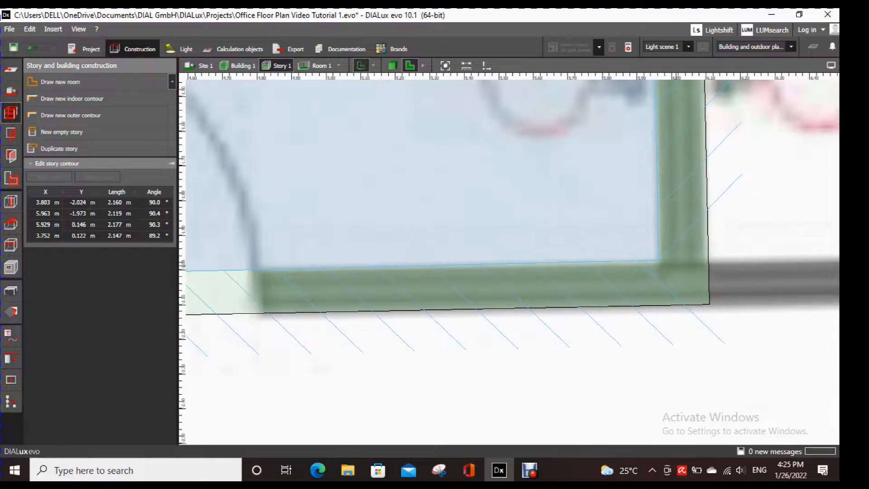
pyautogui.moveTo(659, 262); pyautogui.dragTo(658, 265)
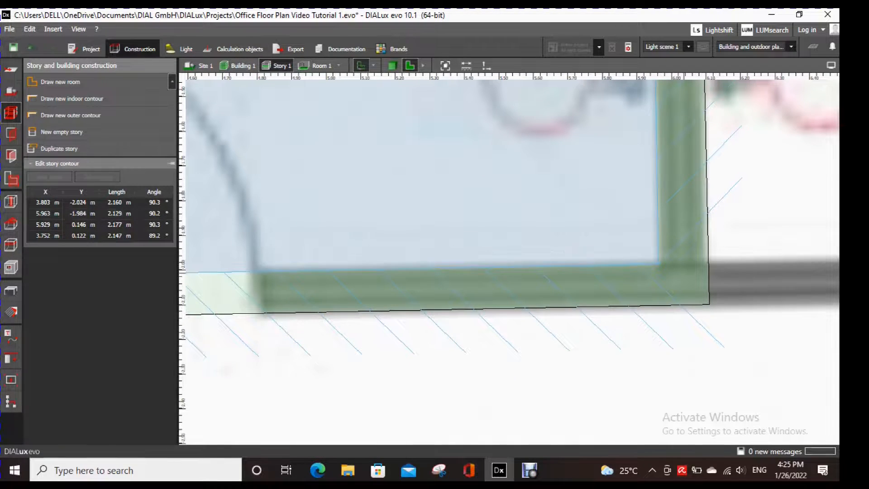
# - Raise Room 2's lower-left outer contour corner to about (3.80, -2.11) m and finish editing the contour
pyautogui.scroll(-5, 704, 300)
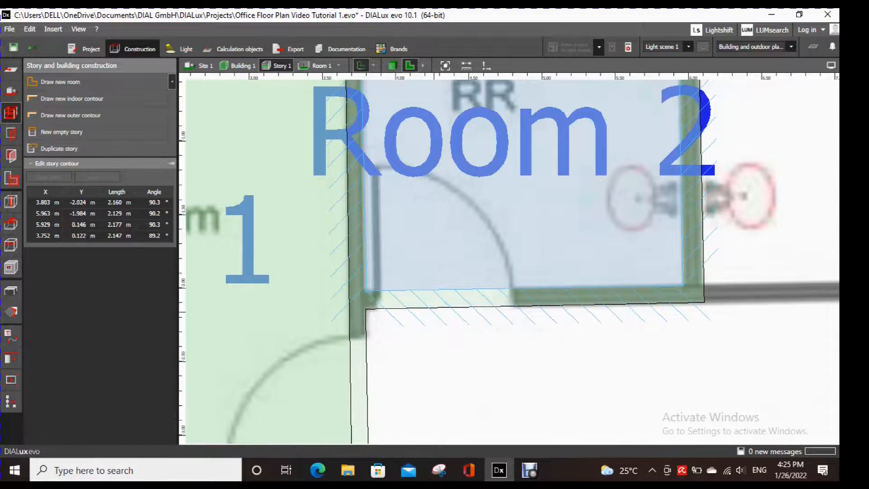
pyautogui.scroll(3, 375, 310)
pyautogui.click(353, 303)
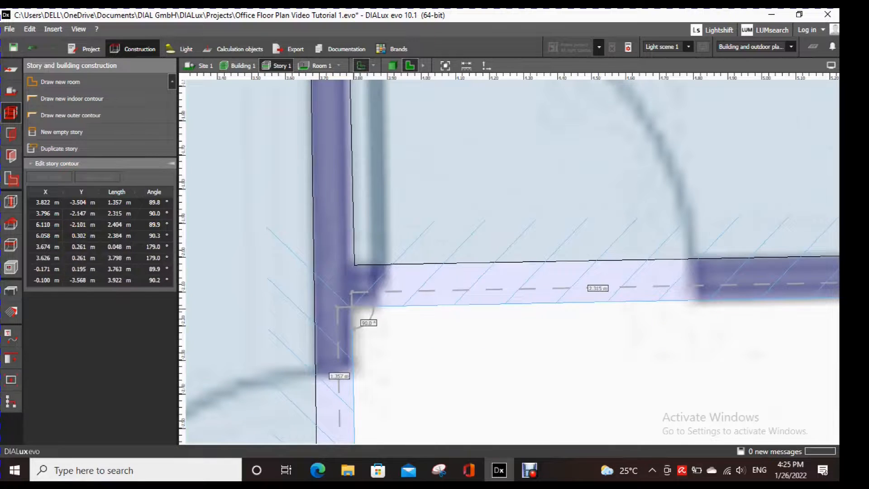
pyautogui.moveTo(352, 287); pyautogui.dragTo(352, 281)
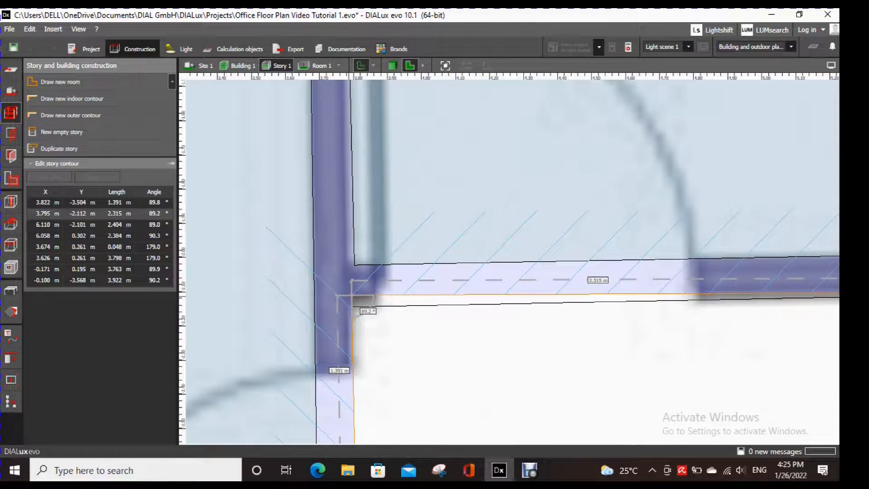
pyautogui.click(513, 365)
# - Draw a new room about 2.0 m by 2.1 m over the second restroom beside Room 2, closing its four-corner indoor contour
pyautogui.scroll(-8, 521, 371)
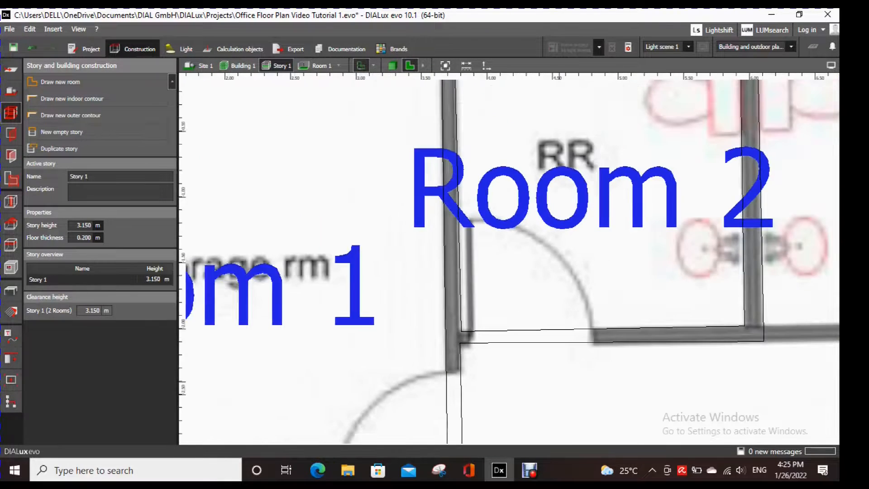
pyautogui.moveTo(520, 371); pyautogui.dragTo(484, 219, button='middle')
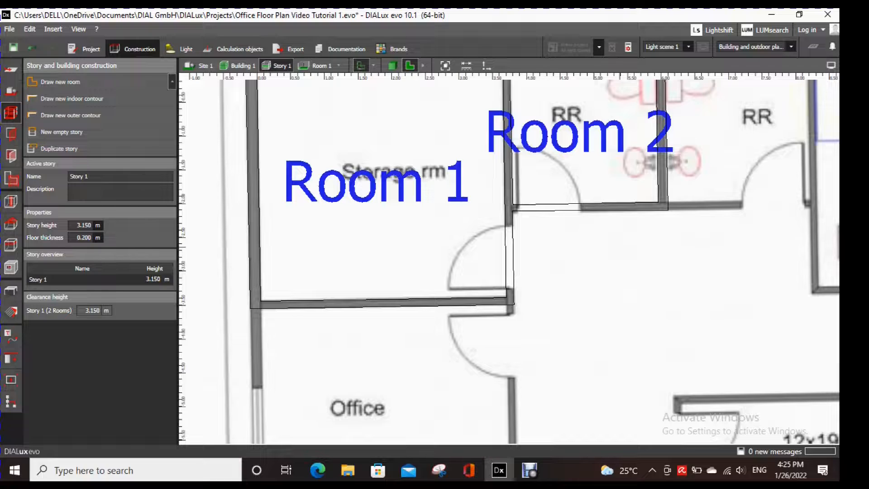
pyautogui.moveTo(620, 248); pyautogui.dragTo(492, 346, button='middle')
pyautogui.scroll(1, 627, 209)
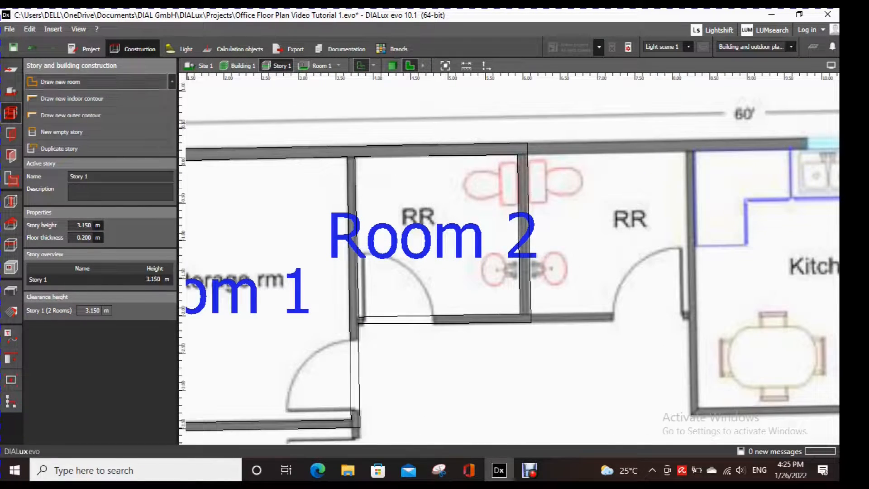
pyautogui.click(60, 82)
pyautogui.scroll(3, 691, 194)
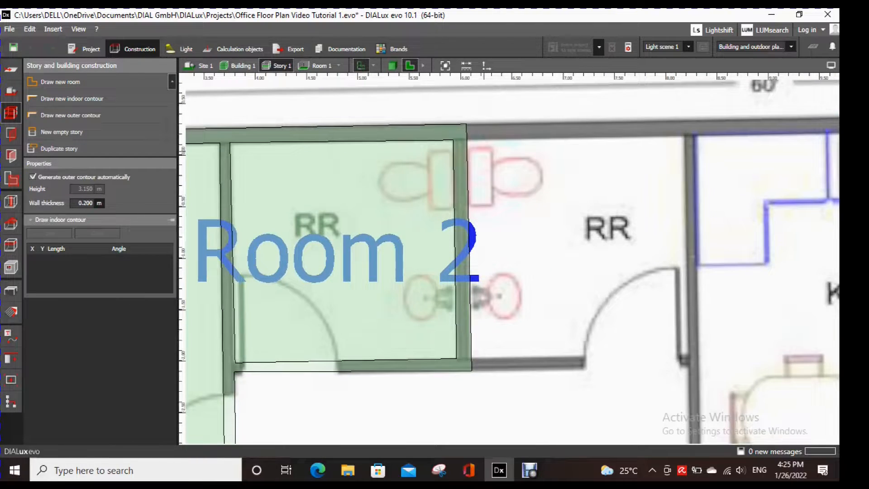
pyautogui.click(677, 139)
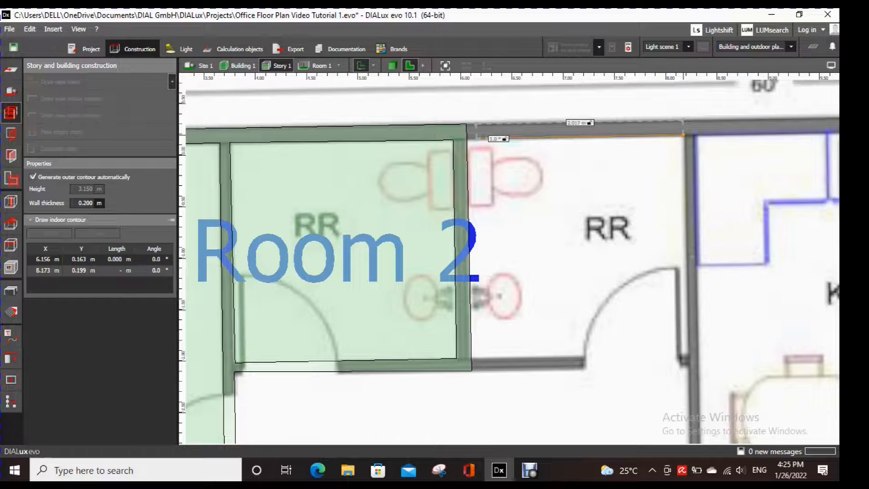
pyautogui.click(683, 135)
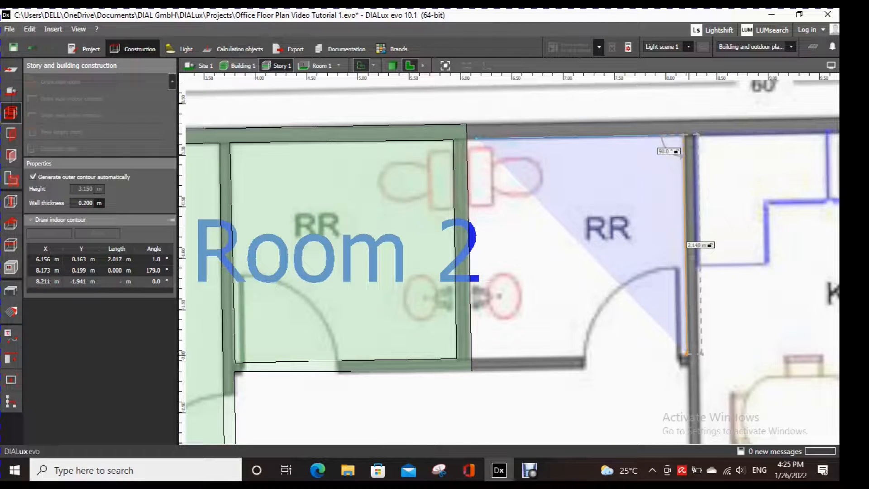
pyautogui.click(685, 355)
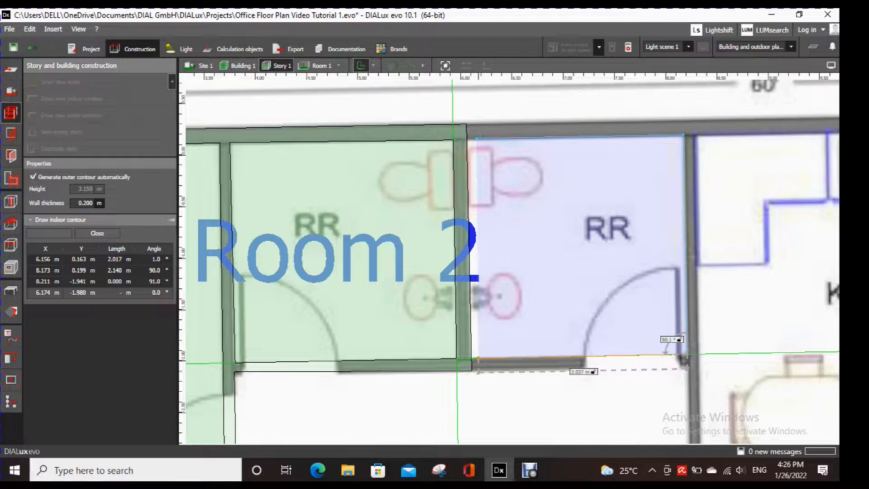
pyautogui.click(478, 358)
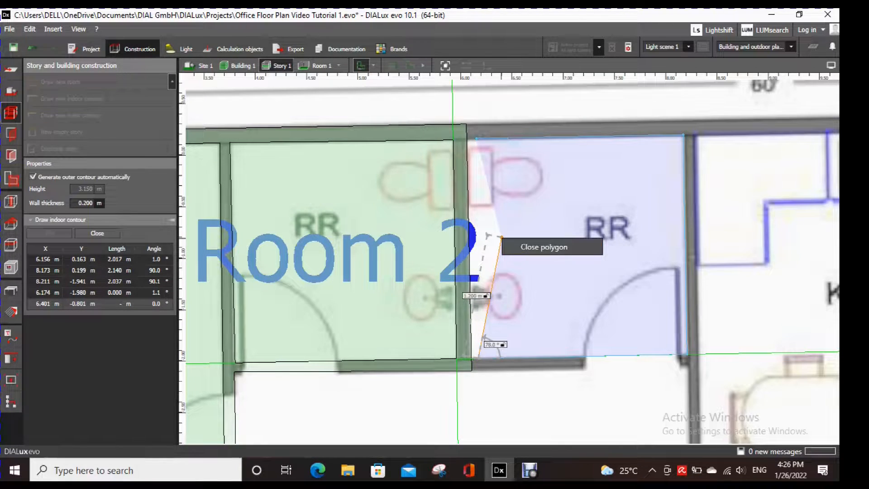
pyautogui.click(501, 237)
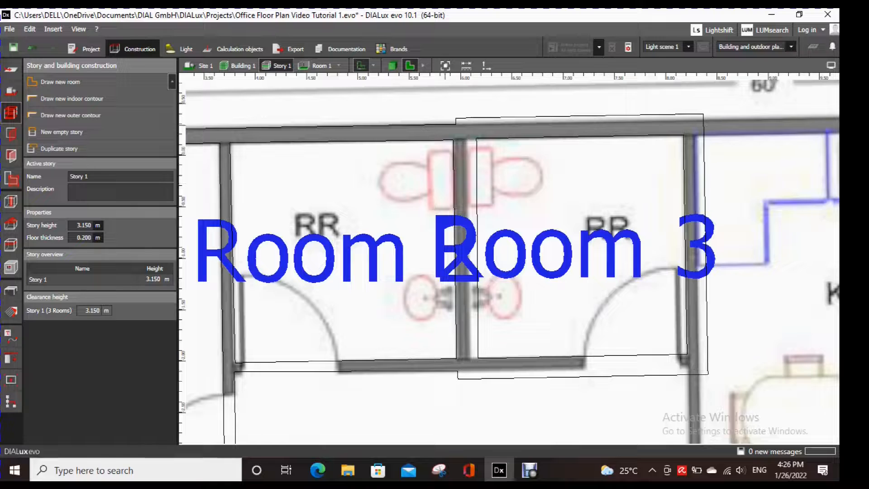
# - Move Room 3's upper-left outer contour corner onto the plan's outer wall edge, at about (6.11, 0.30) m
pyautogui.click(457, 119)
pyautogui.moveTo(456, 118); pyautogui.dragTo(471, 124)
pyautogui.scroll(2, 701, 116)
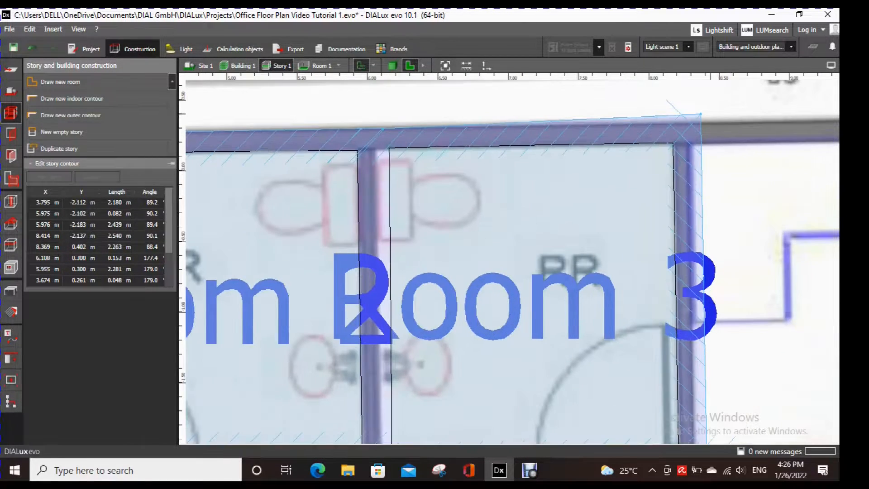
# - Move Room 3's upper-right and lower-right outer contour corners onto the wall edge, at about (8.32, 0.34) and (8.32, -2.06) m
pyautogui.moveTo(687, 117); pyautogui.dragTo(678, 127)
pyautogui.moveTo(693, 123); pyautogui.dragTo(694, 123)
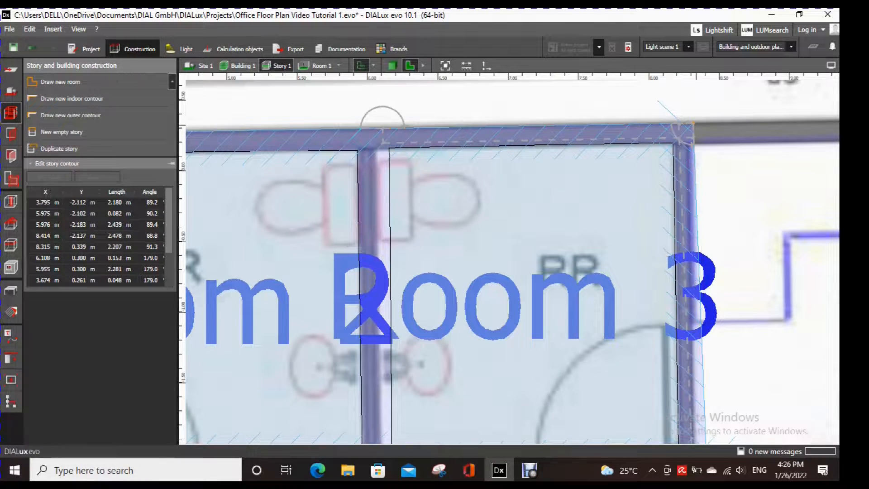
pyautogui.moveTo(715, 394); pyautogui.dragTo(710, 294, button='middle')
pyautogui.moveTo(702, 372); pyautogui.dragTo(688, 361)
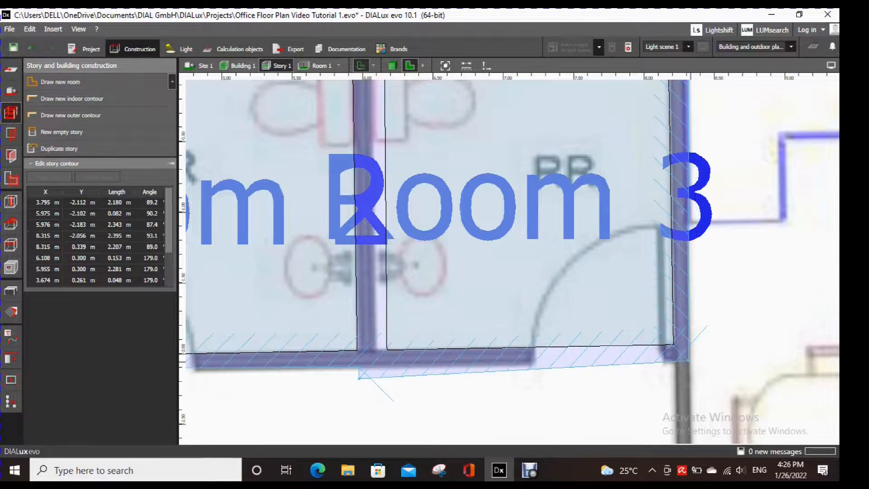
# - Move Room 3's lower-left outer contour corner onto the plan's wall edge, at about (6.09, -2.10) m
pyautogui.scroll(2, 318, 382)
pyautogui.moveTo(319, 379); pyautogui.dragTo(343, 341)
pyautogui.click(359, 340)
pyautogui.scroll(-2, 402, 352)
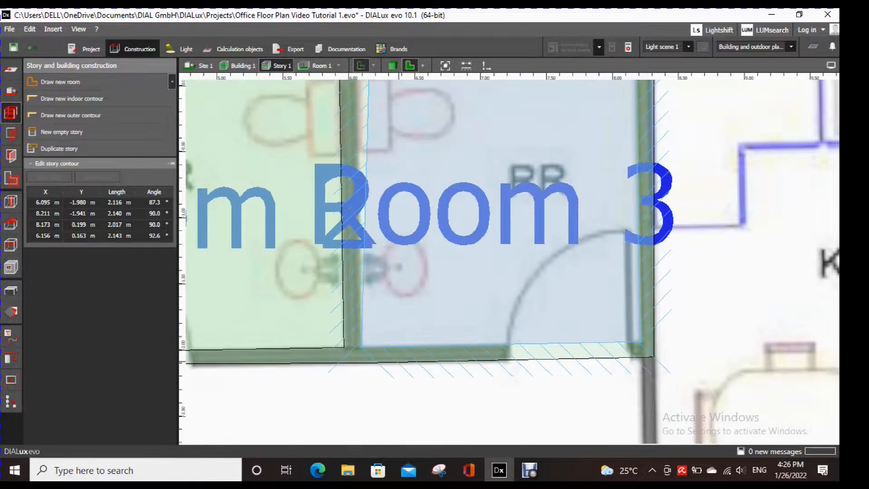
# - Move Room 3's upper-left indoor contour corner onto the plan's inner wall edge, at about (6.04, 0.14) m
pyautogui.moveTo(404, 231); pyautogui.dragTo(418, 368, button='middle')
pyautogui.scroll(3, 354, 197)
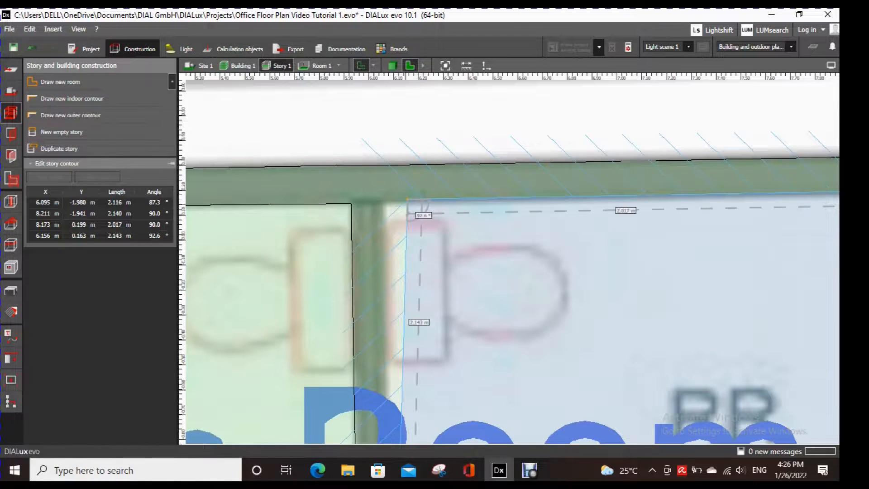
pyautogui.moveTo(408, 199)
pyautogui.mouseDown()
pyautogui.moveTo(379, 206)
pyautogui.moveTo(407, 198)
pyautogui.mouseUp()
pyautogui.scroll(-1, 498, 242)
pyautogui.scroll(3, 407, 218)
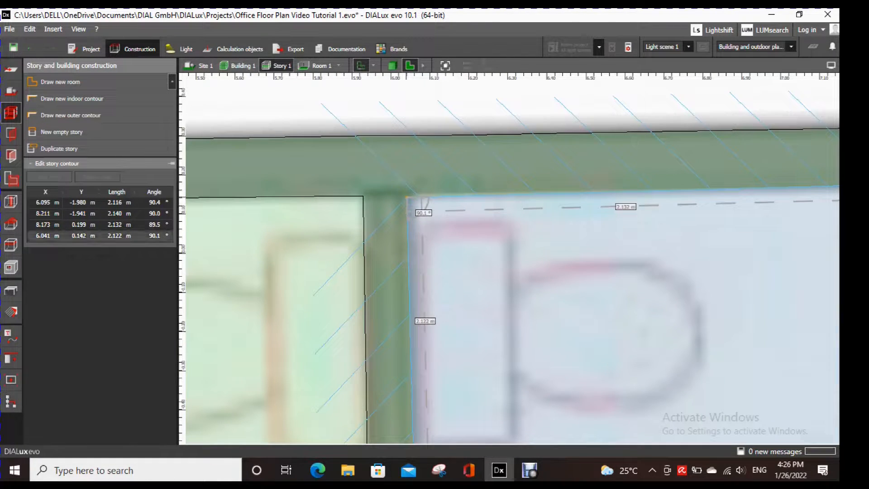
pyautogui.scroll(-5, 489, 246)
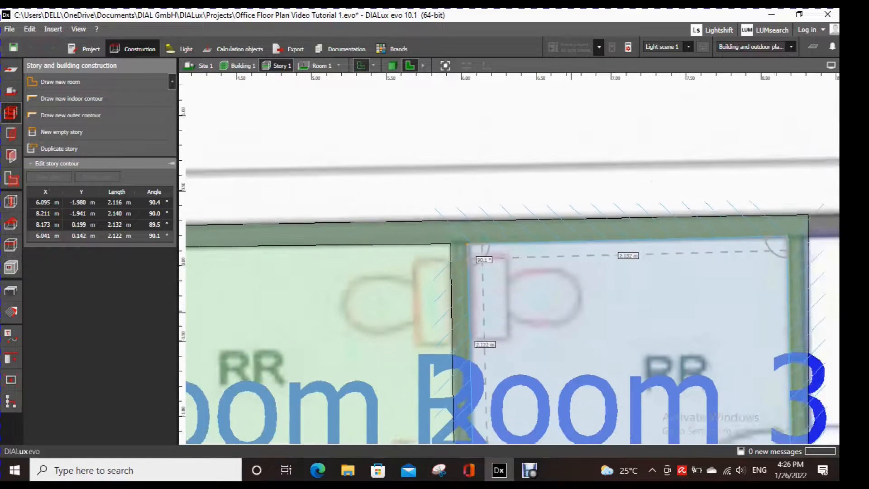
# - Move Room 3's upper-right indoor contour corner onto the plan's inner wall edge, at about (8.19, 0.18) m
pyautogui.scroll(4, 657, 208)
pyautogui.scroll(1, 656, 192)
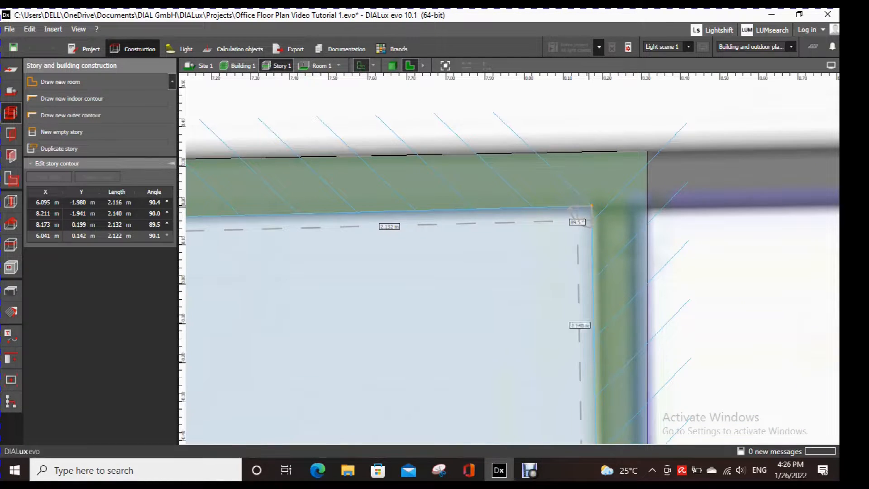
pyautogui.moveTo(592, 207); pyautogui.dragTo(598, 211)
pyautogui.scroll(-3, 599, 269)
pyautogui.moveTo(600, 269); pyautogui.dragTo(604, 238, button='middle')
pyautogui.scroll(-1, 609, 389)
pyautogui.moveTo(615, 407); pyautogui.dragTo(642, 93, button='middle')
pyautogui.moveTo(639, 312); pyautogui.dragTo(638, 238, button='middle')
pyautogui.scroll(-4, 652, 320)
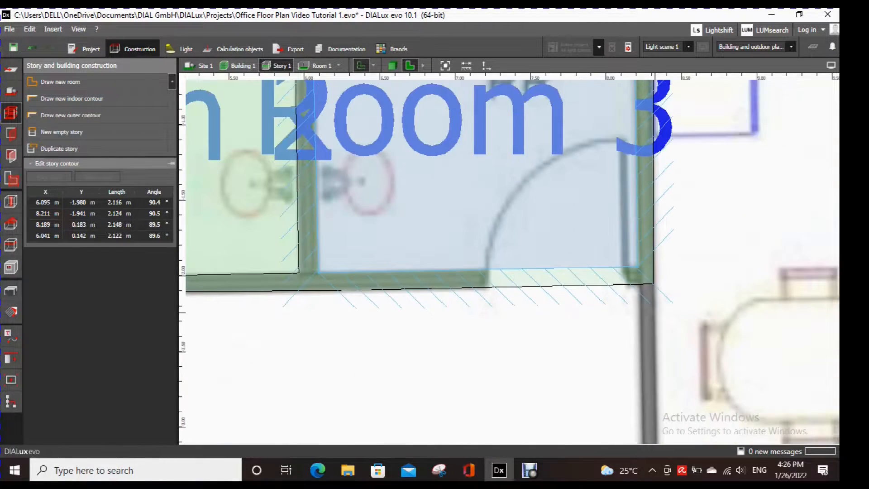
pyautogui.moveTo(651, 320); pyautogui.dragTo(412, 308, button='middle')
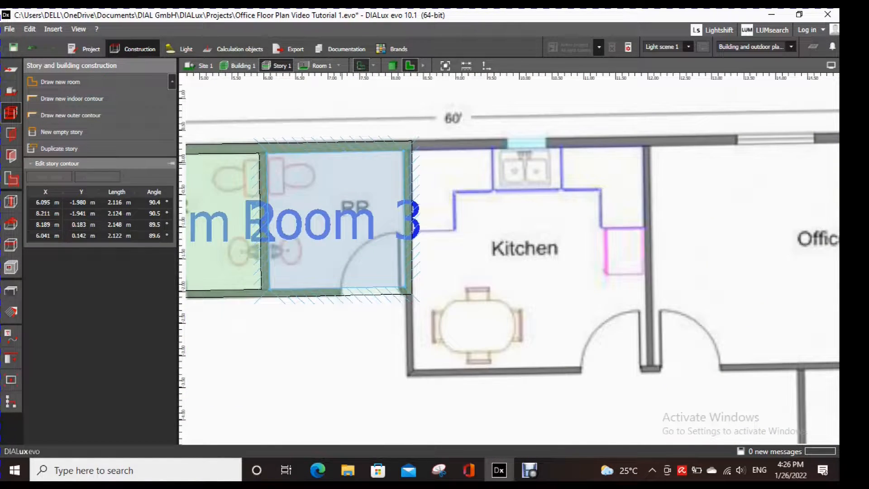
pyautogui.click(61, 82)
pyautogui.scroll(4, 438, 130)
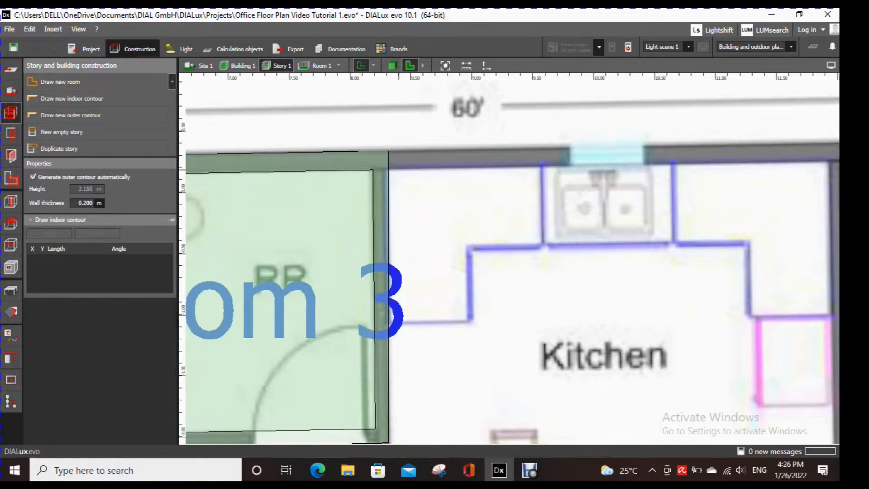
pyautogui.press('Escape')
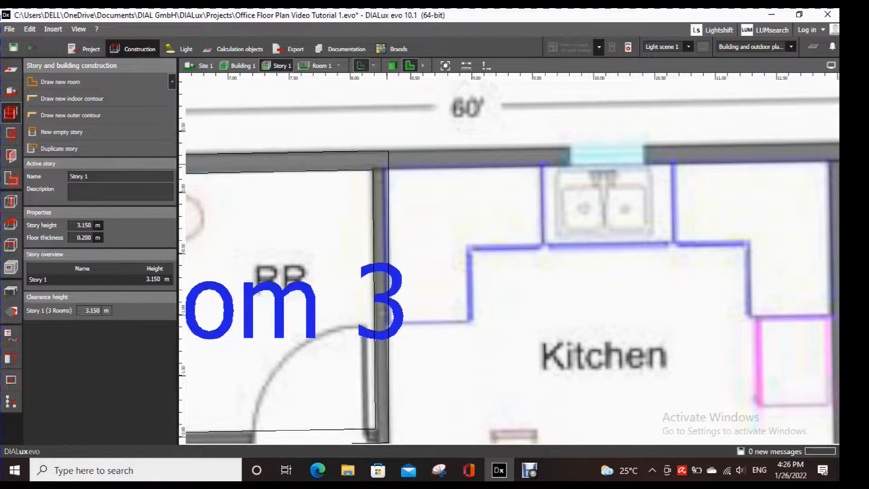
# - Shift Room 3's upper-right outer contour corner to about (8.29, 0.35) m and finish editing the contour
pyautogui.click(388, 153)
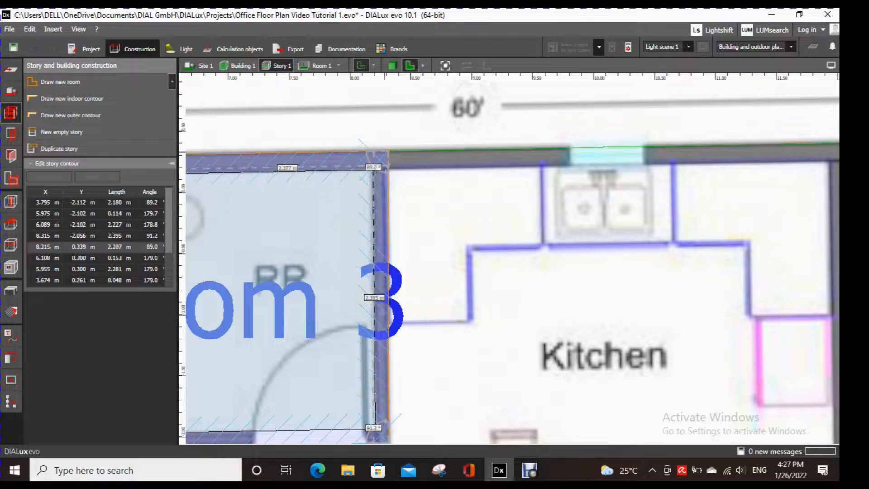
pyautogui.moveTo(389, 151); pyautogui.dragTo(385, 151)
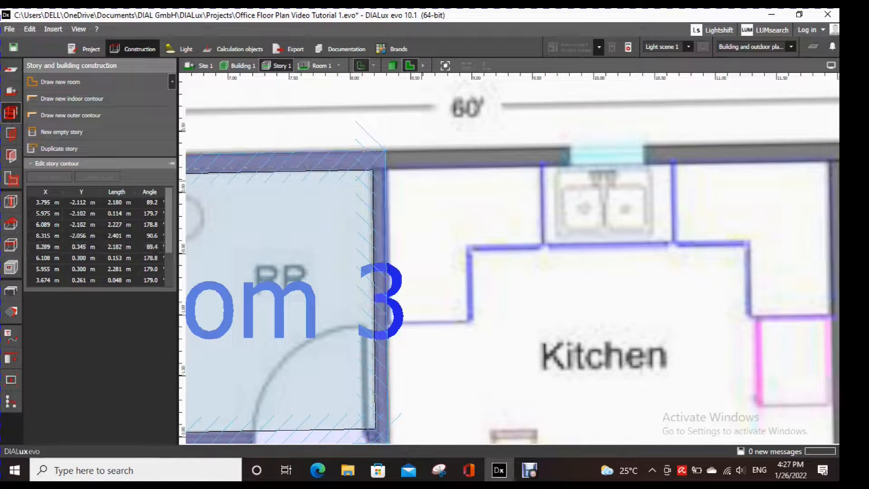
pyautogui.click(434, 267)
# - Draw a new room about 3.6 m by 3.4 m over the kitchen, closing its four-corner indoor contour
pyautogui.scroll(-4, 432, 267)
pyautogui.moveTo(441, 267); pyautogui.dragTo(395, 212, button='middle')
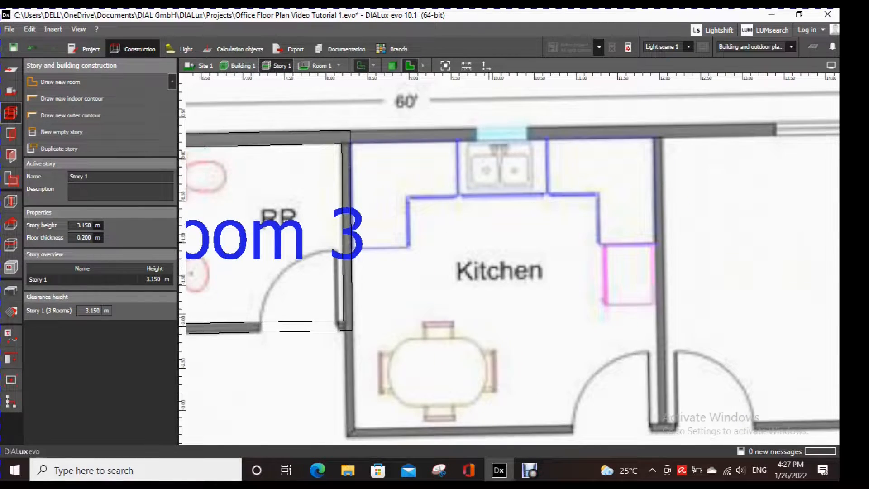
pyautogui.scroll(-2, 506, 335)
pyautogui.click(61, 82)
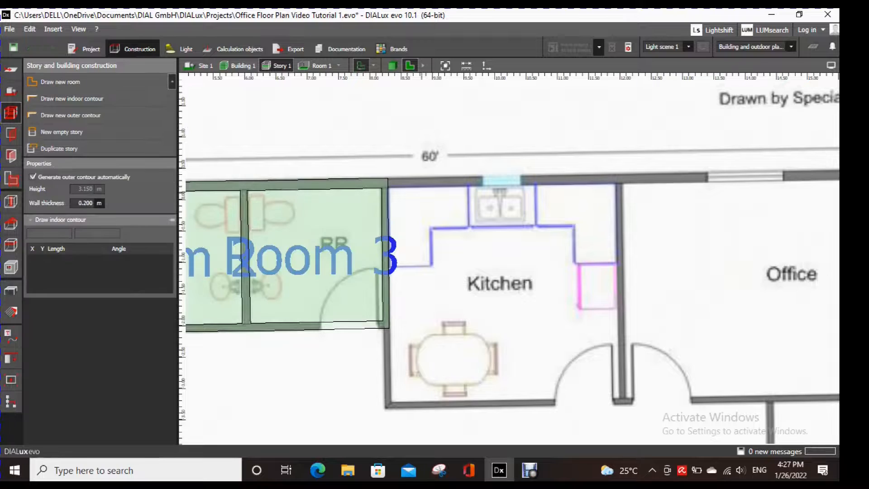
pyautogui.click(393, 186)
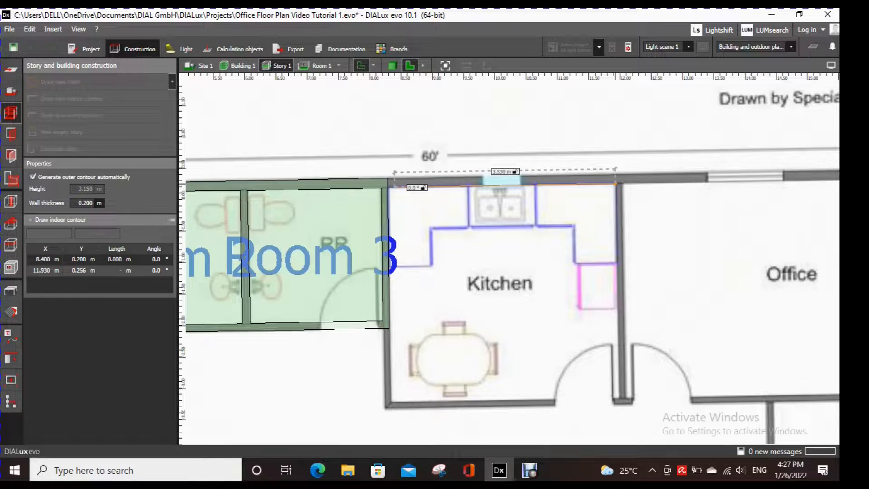
pyautogui.click(615, 183)
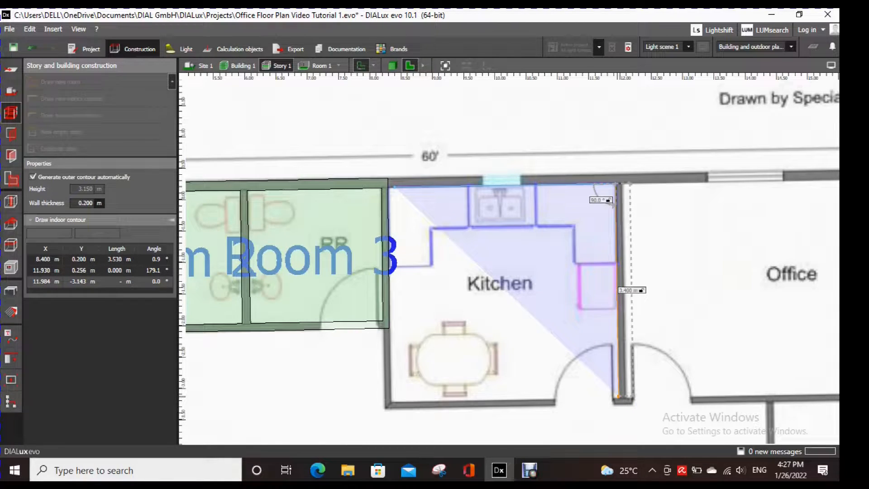
pyautogui.click(618, 396)
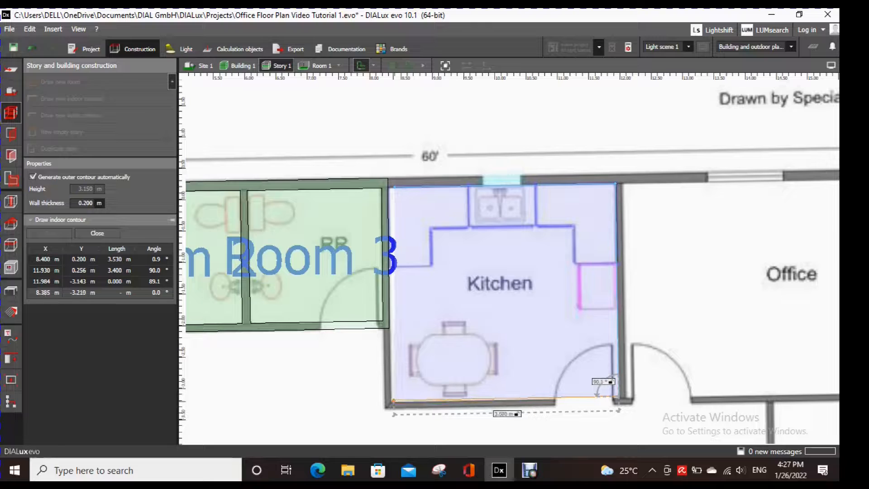
pyautogui.click(390, 400)
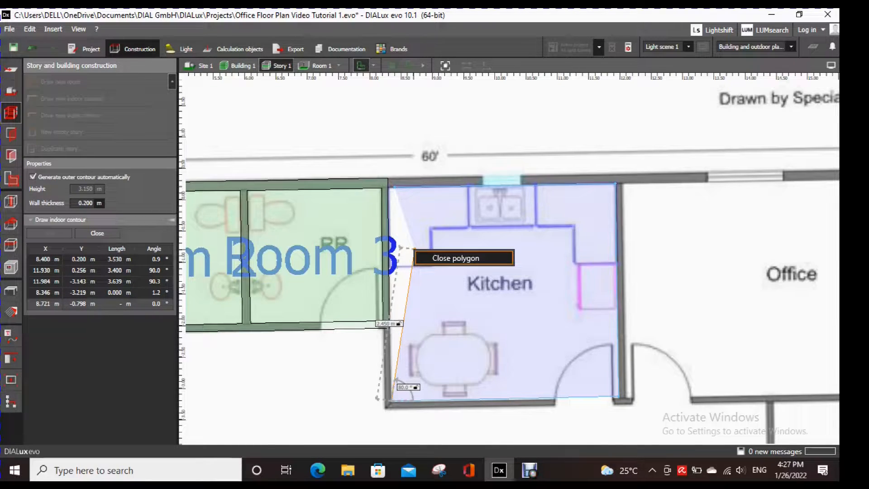
pyautogui.click(413, 249)
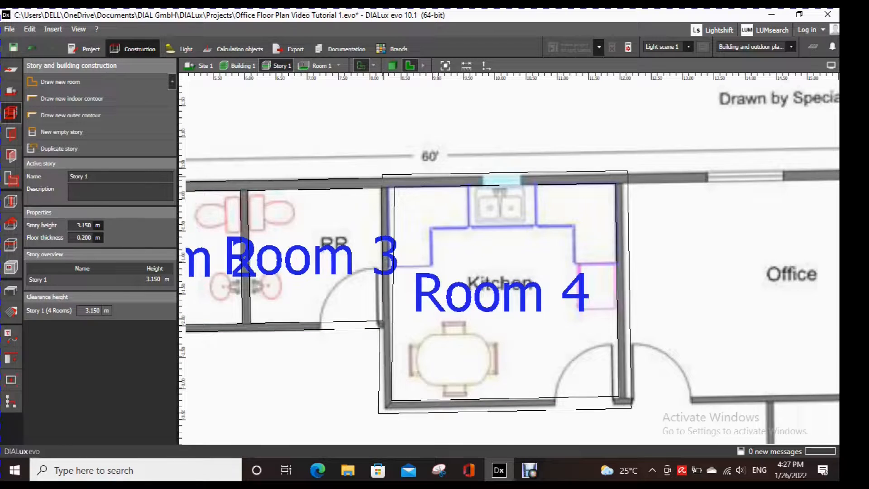
# - Move Room 4's upper-left outer contour corner to about (8.28, 0.34) m and its upper-left indoor corner to about (8.30, 0.20) m
pyautogui.click(384, 175)
pyautogui.scroll(4, 388, 177)
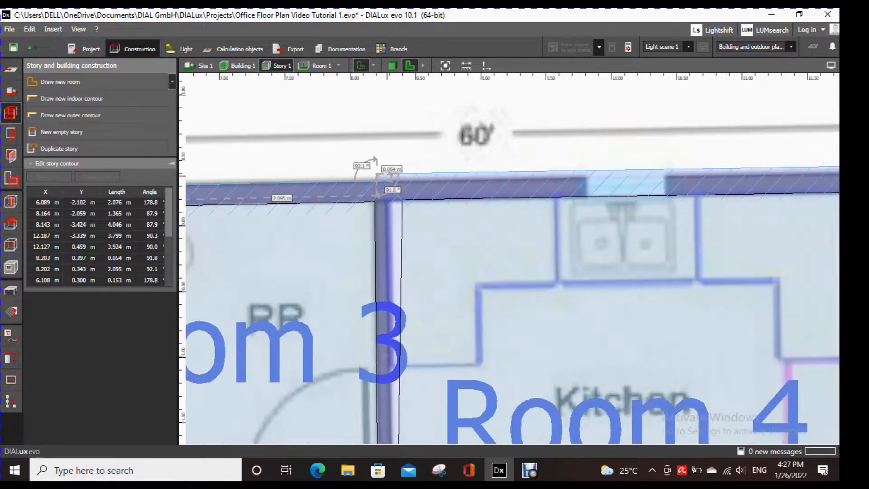
pyautogui.moveTo(377, 173); pyautogui.dragTo(390, 199)
pyautogui.scroll(-3, 450, 243)
pyautogui.moveTo(450, 243); pyautogui.dragTo(465, 150, button='middle')
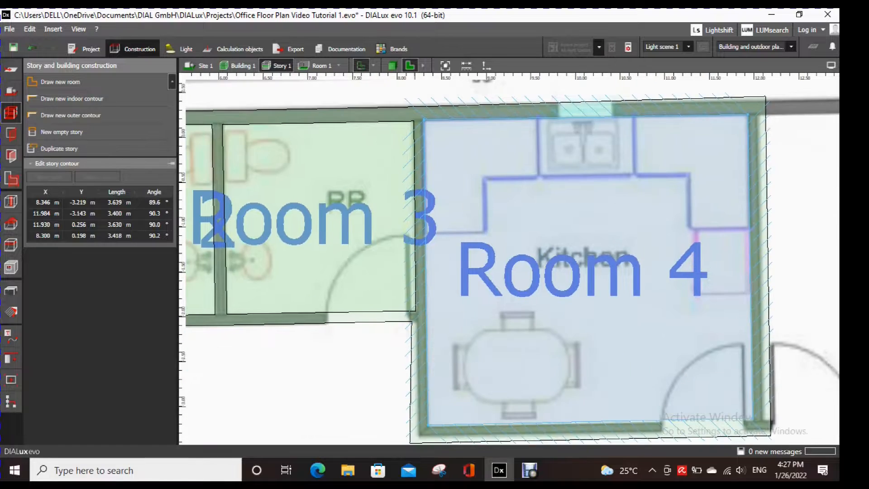
# - Move Room 4's lower-left outer contour corner onto the plan's outer wall edge, at about (8.22, -3.34) m
pyautogui.scroll(2, 407, 417)
pyautogui.moveTo(406, 417); pyautogui.dragTo(426, 283, button='middle')
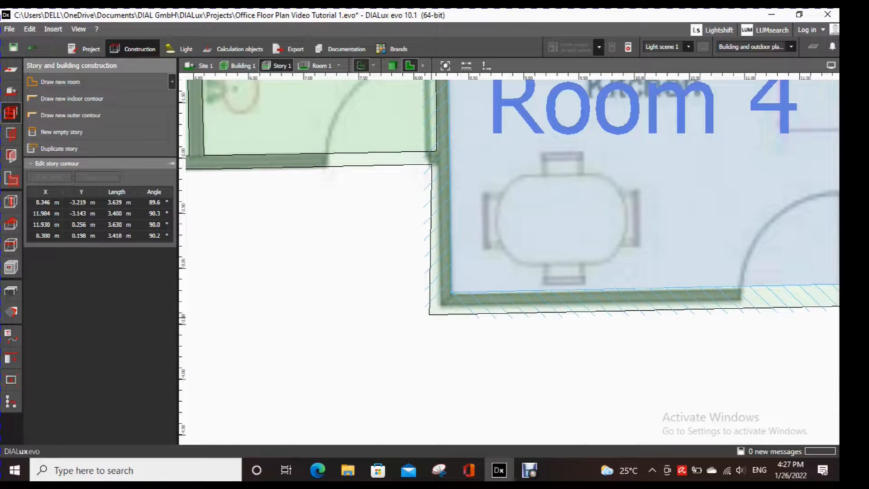
pyautogui.click(430, 312)
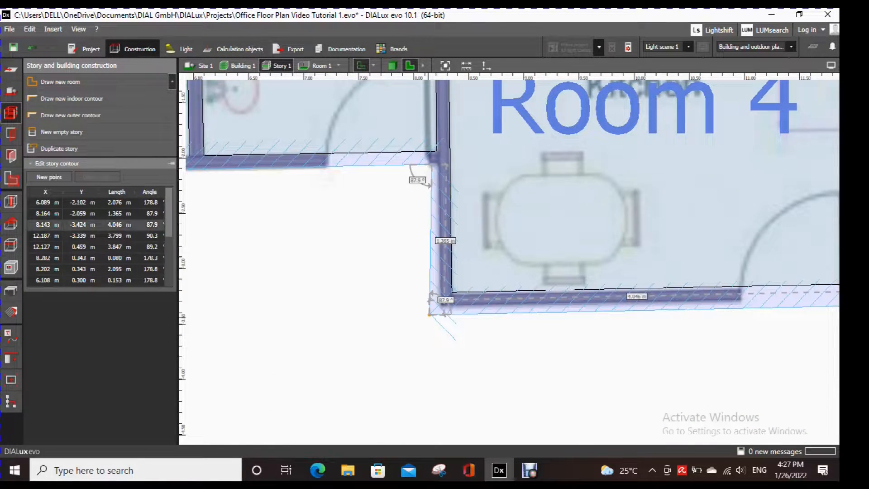
pyautogui.moveTo(429, 315); pyautogui.dragTo(437, 306)
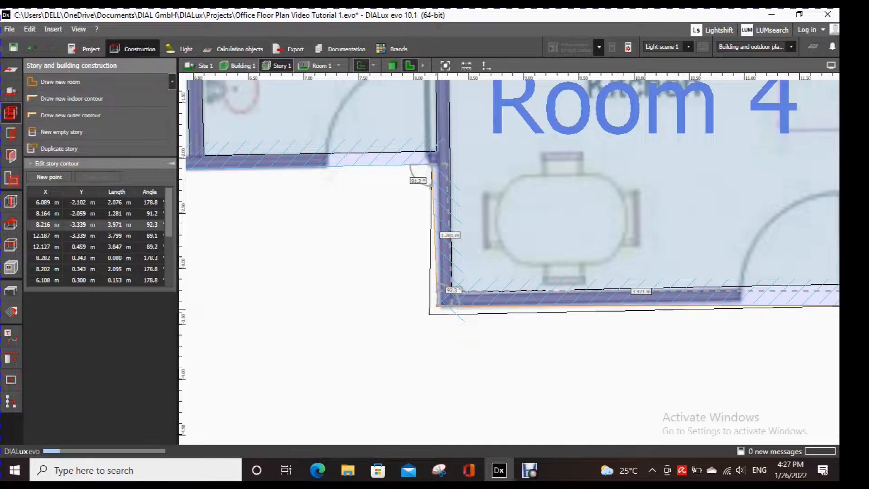
# - Move Room 4's lower-right outer contour corner inward to about (12.13, -3.27) m
pyautogui.scroll(-3, 550, 348)
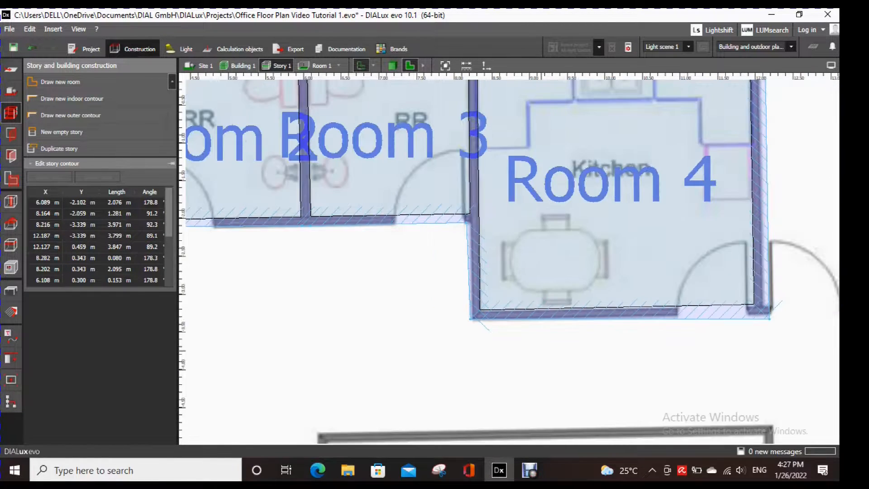
pyautogui.moveTo(569, 351); pyautogui.dragTo(497, 353, button='middle')
pyautogui.click(683, 313)
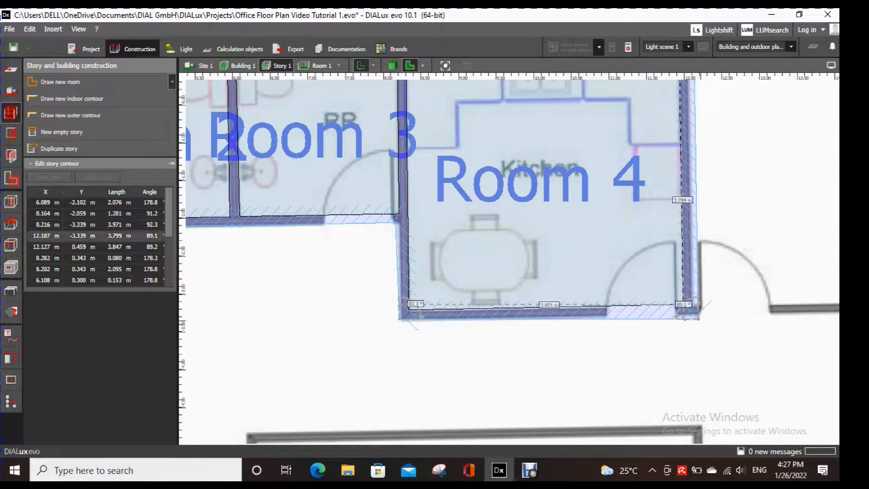
pyautogui.moveTo(683, 315); pyautogui.dragTo(679, 309)
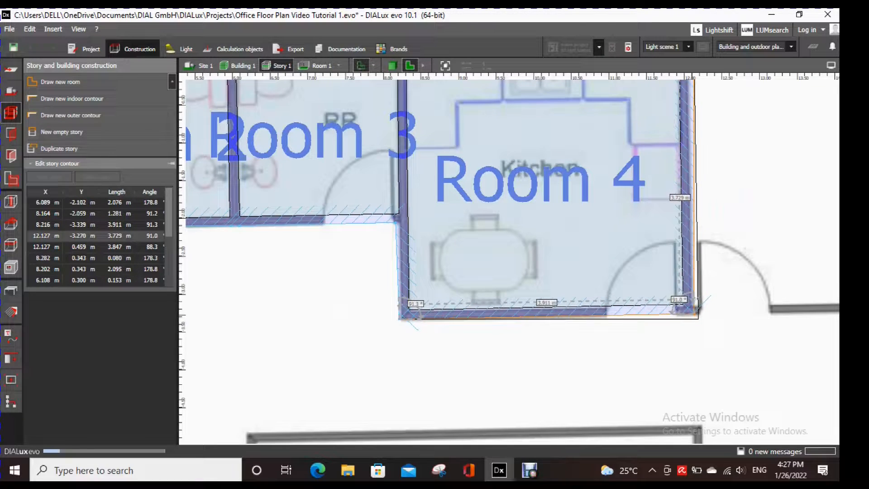
# - Move Room 4's upper-right outer contour corner onto the plan's wall edge, at about (12.04, 0.46) m
pyautogui.moveTo(679, 309); pyautogui.dragTo(654, 395, button='middle')
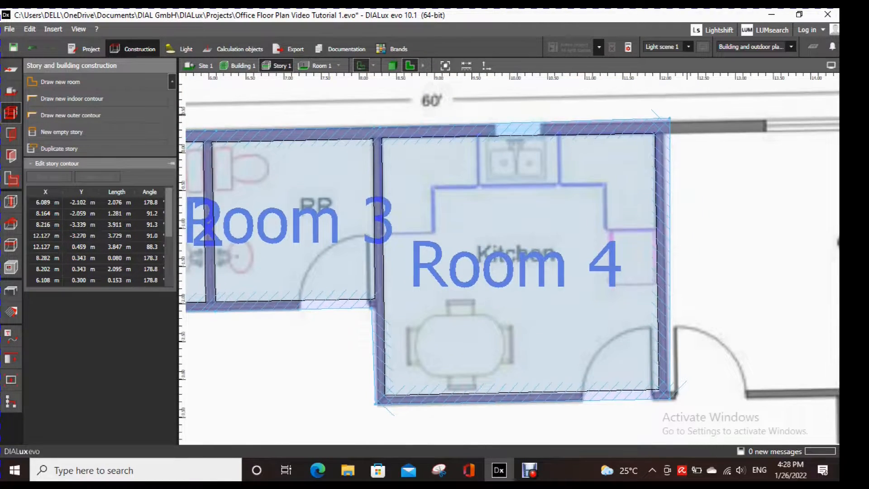
pyautogui.click(666, 120)
pyautogui.moveTo(669, 119)
pyautogui.mouseDown()
pyautogui.moveTo(662, 127)
pyautogui.moveTo(663, 119)
pyautogui.mouseUp()
pyautogui.scroll(2, 670, 268)
# - Move Room 4's lower-right indoor contour corner to about (11.98, -3.16) m and save the project
pyautogui.moveTo(670, 268); pyautogui.dragTo(675, 160, button='middle')
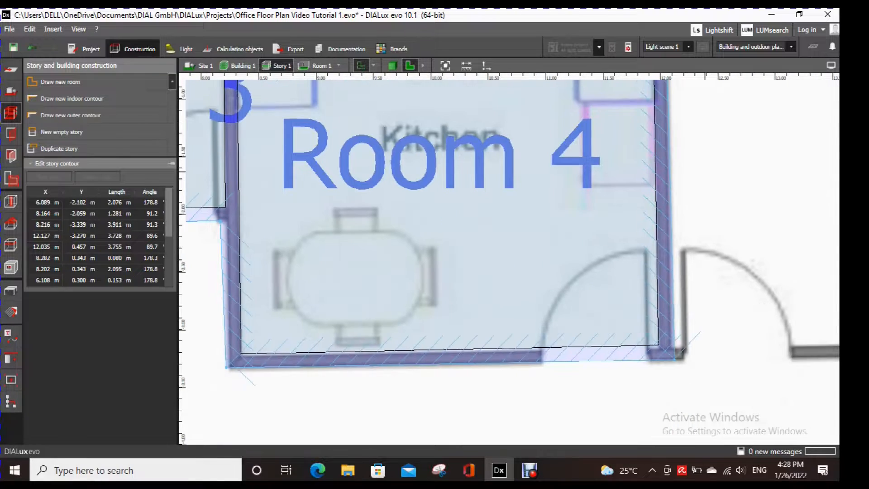
pyautogui.click(659, 346)
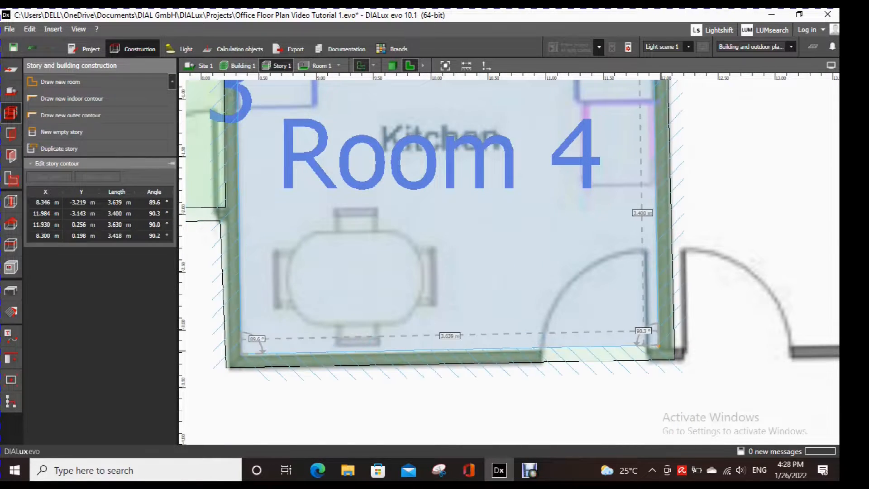
pyautogui.moveTo(658, 346); pyautogui.dragTo(658, 346)
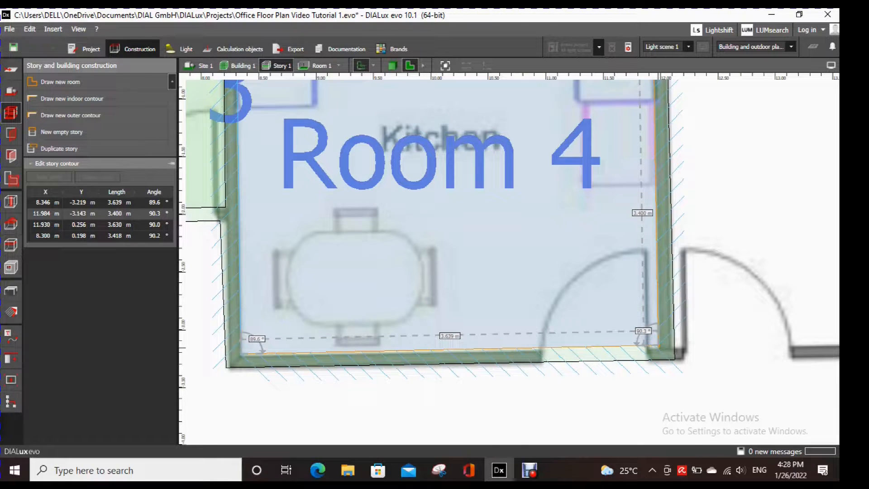
pyautogui.moveTo(658, 346); pyautogui.dragTo(658, 348)
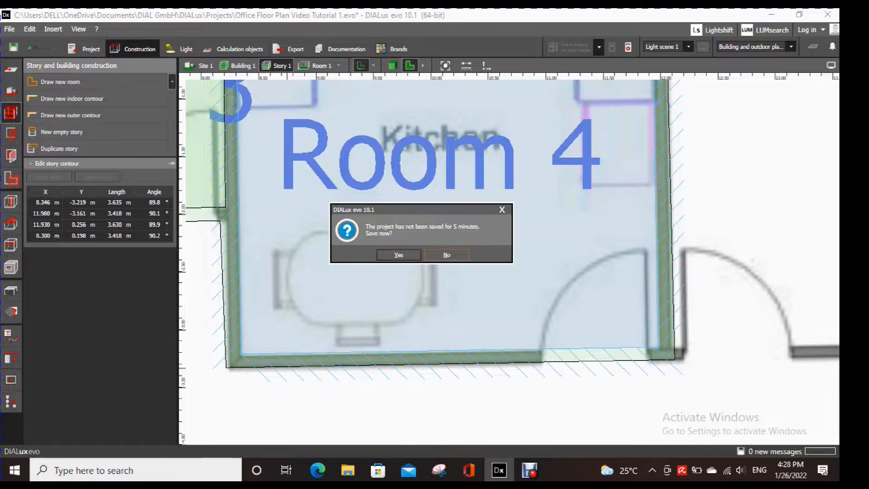
pyautogui.click(399, 254)
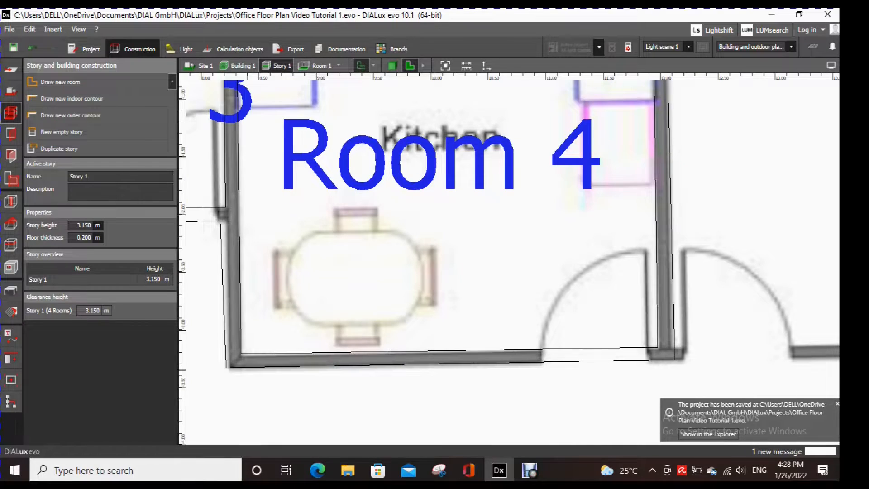
# - Move the outer contour corner where Rooms 3 and 4 meet onto the plan's wall edge, at about (8.22, -2.03) m
pyautogui.click(219, 226)
pyautogui.scroll(4, 217, 229)
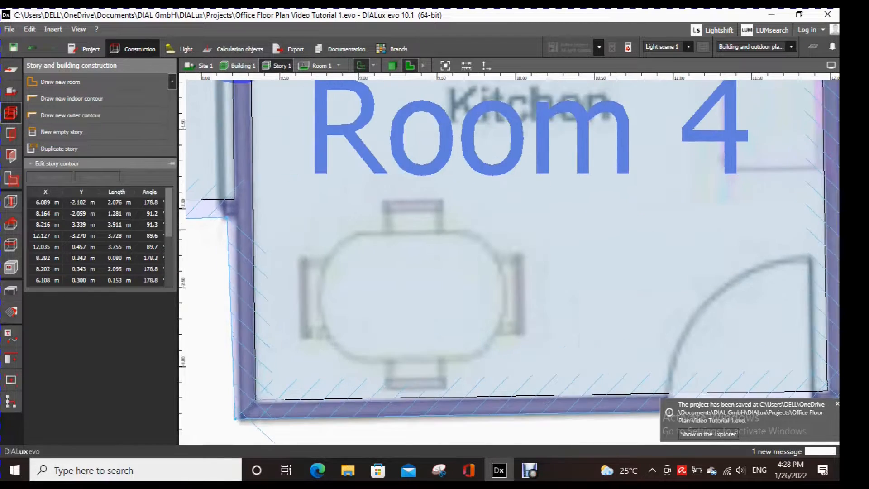
pyautogui.moveTo(224, 213); pyautogui.dragTo(236, 207)
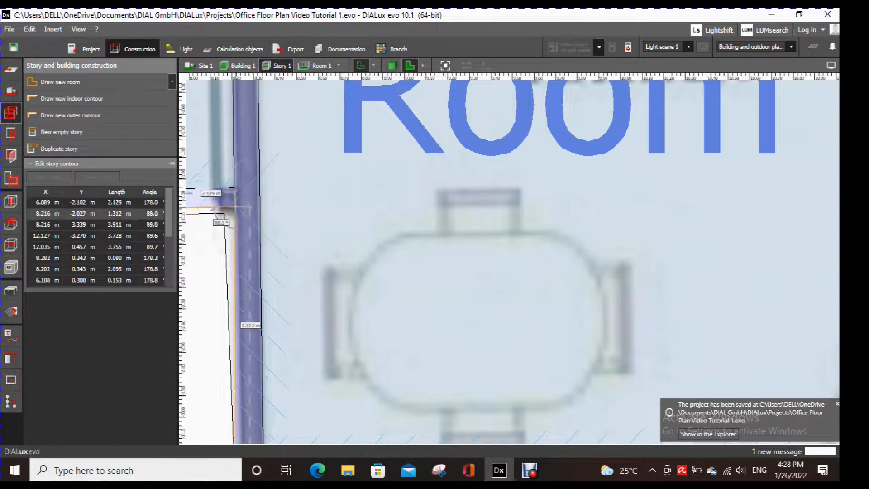
pyautogui.scroll(-4, 324, 255)
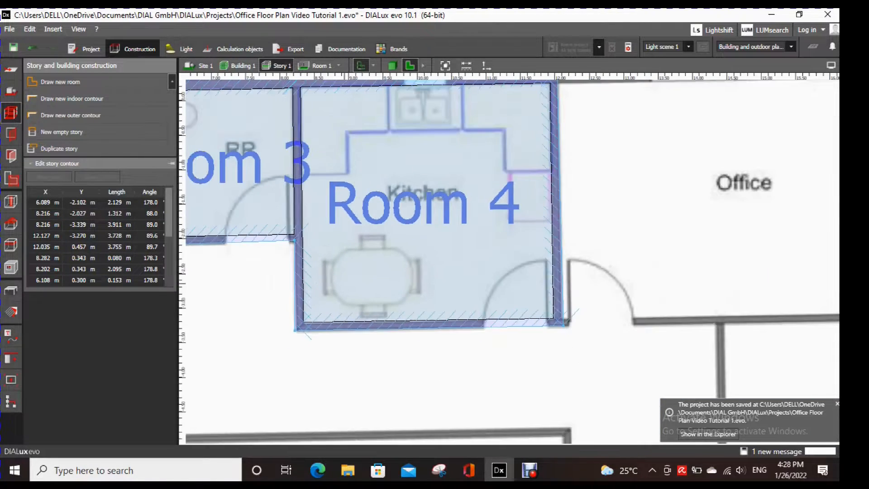
# - Move Room 4's upper-right outer contour corner down onto the plan's outer wall edge, at about (12.04, 0.40) m
pyautogui.moveTo(488, 313); pyautogui.dragTo(491, 394, button='middle')
pyautogui.scroll(2, 561, 152)
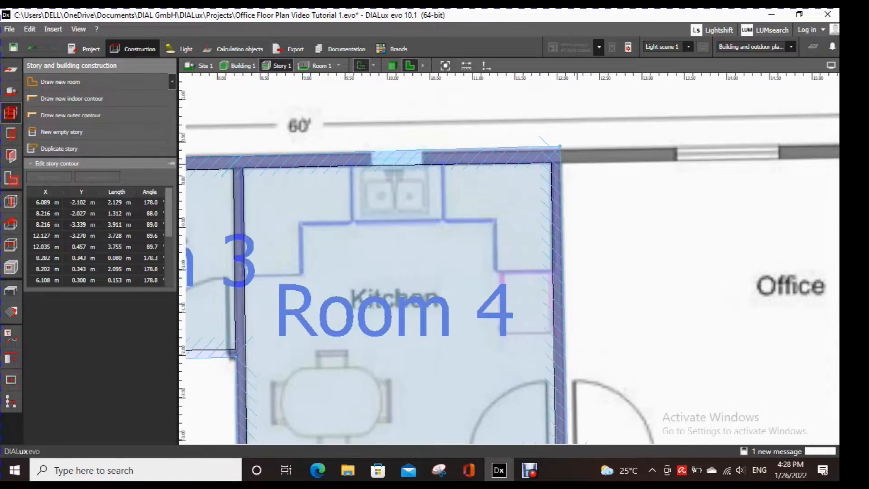
pyautogui.scroll(3, 560, 147)
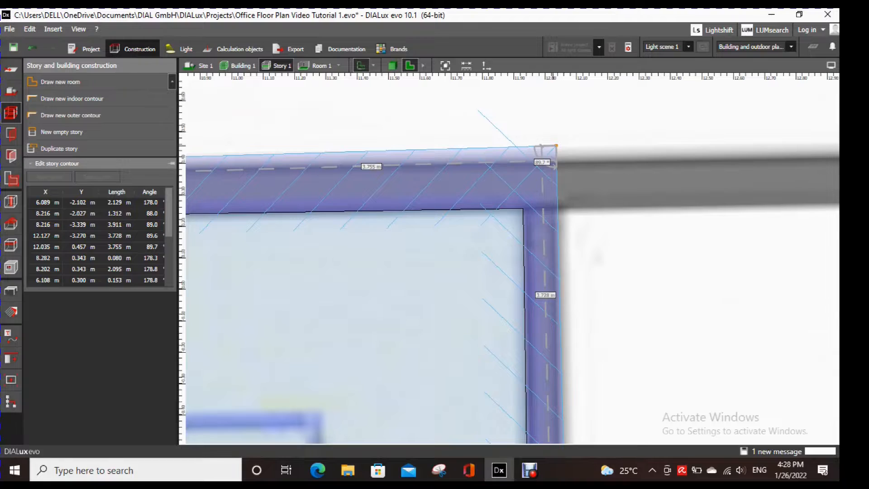
pyautogui.moveTo(556, 146); pyautogui.dragTo(556, 162)
pyautogui.scroll(-4, 568, 213)
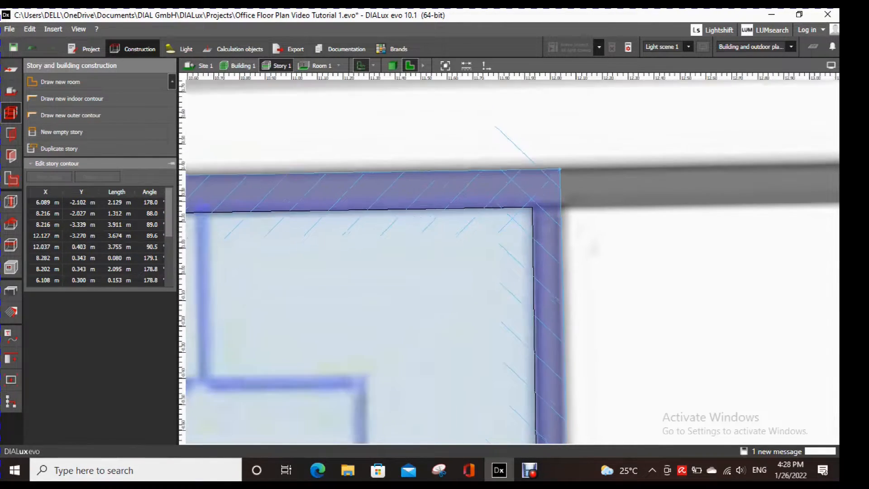
pyautogui.scroll(-3, 568, 213)
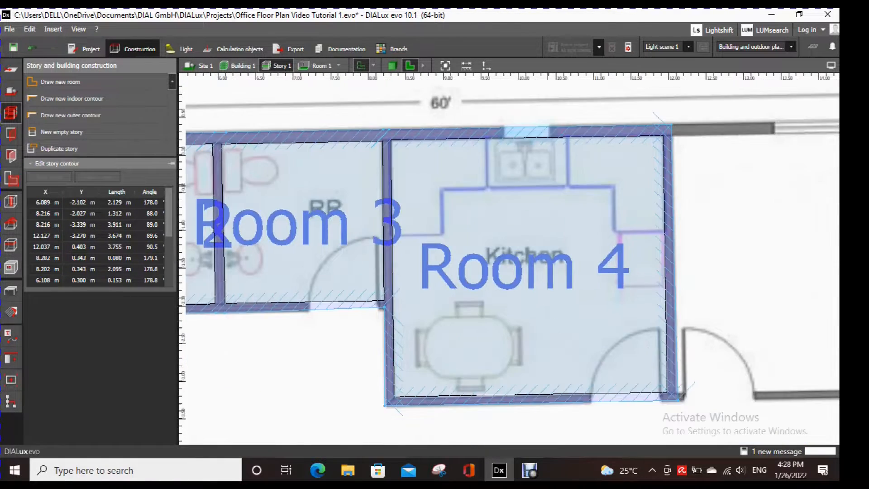
pyautogui.moveTo(548, 226); pyautogui.dragTo(525, 197, button='middle')
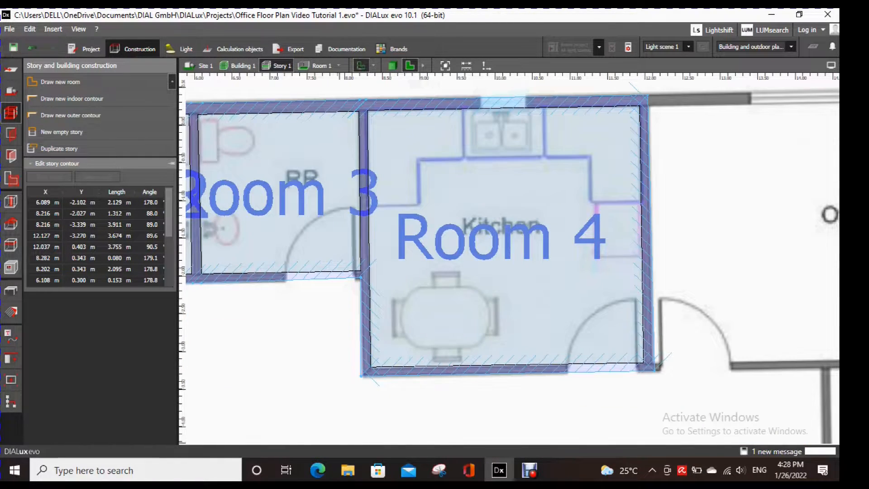
pyautogui.press('Escape')
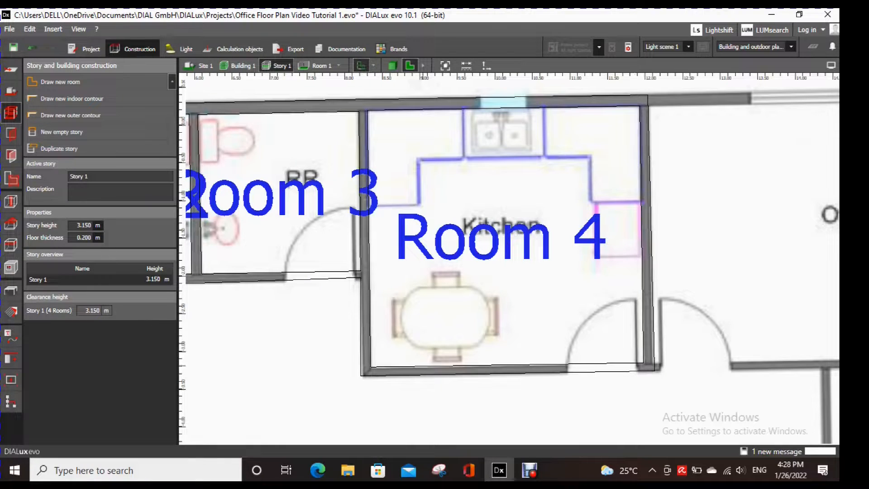
# - Shift Room 4's lower-left outer contour corner onto the plan's wall corner, at about (8.24, -3.34) m
pyautogui.scroll(4, 366, 374)
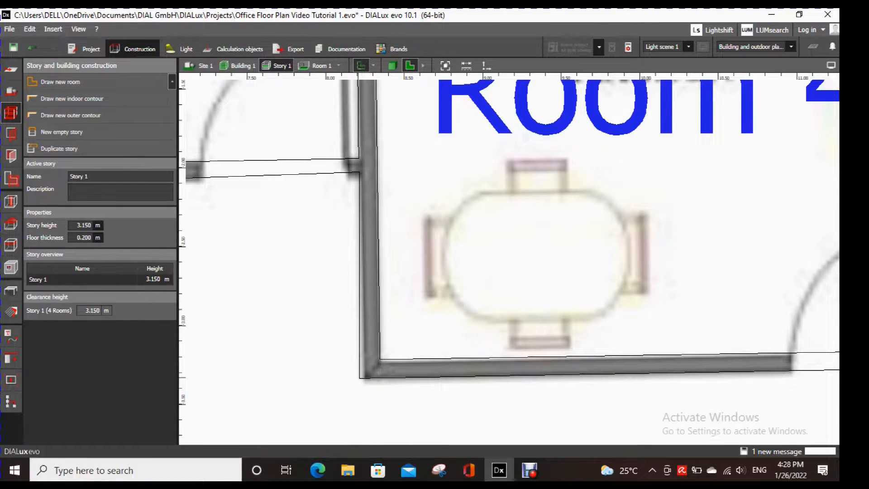
pyautogui.click(359, 377)
pyautogui.moveTo(360, 377); pyautogui.dragTo(363, 379)
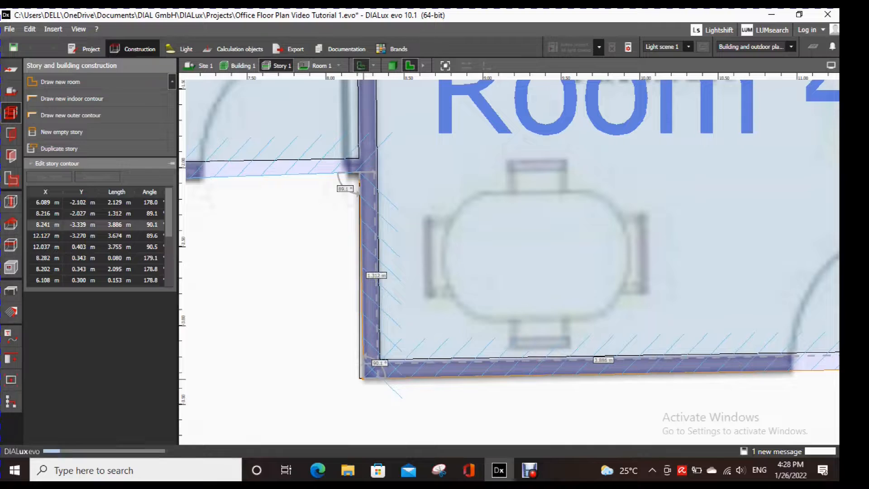
pyautogui.scroll(-5, 432, 393)
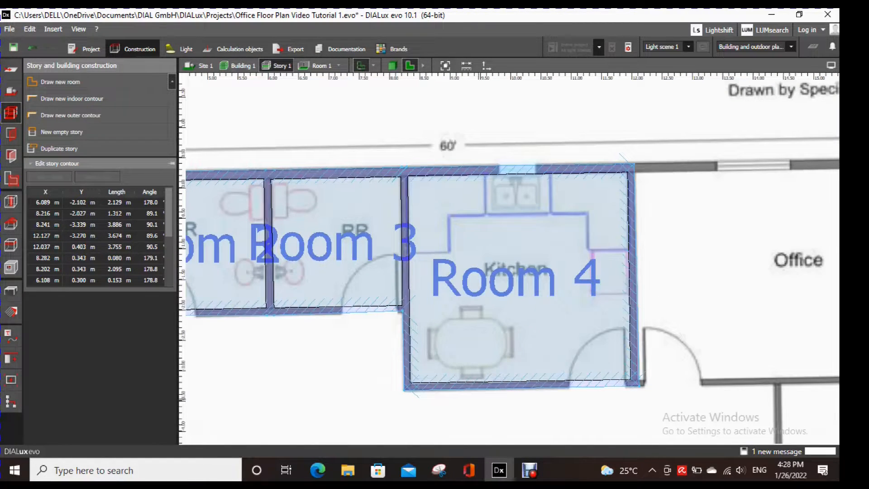
pyautogui.moveTo(579, 273); pyautogui.dragTo(369, 257, button='middle')
pyautogui.press('Escape')
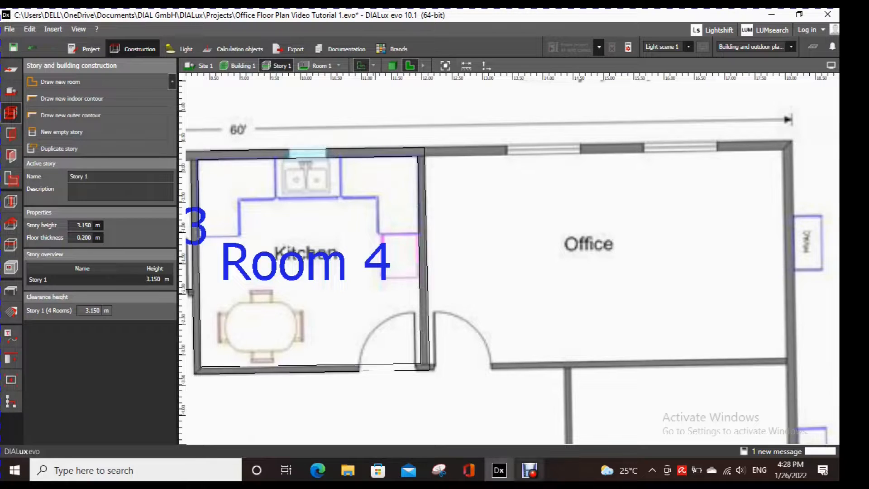
# - Trace the indoor contour of the office beside the kitchen, with corners at about (12.14, 0.26), (17.94, 0.35), (18.01, -3.06) and (12.17, -3.18) m
pyautogui.moveTo(530, 470)
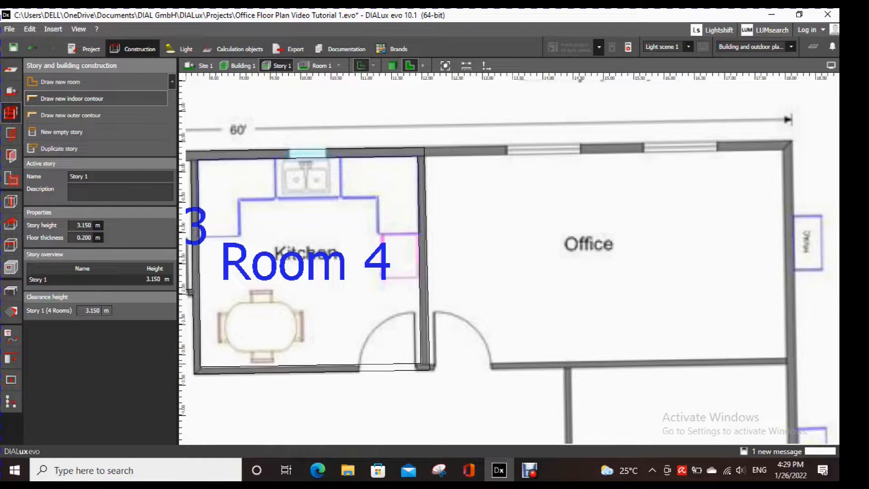
pyautogui.click(73, 98)
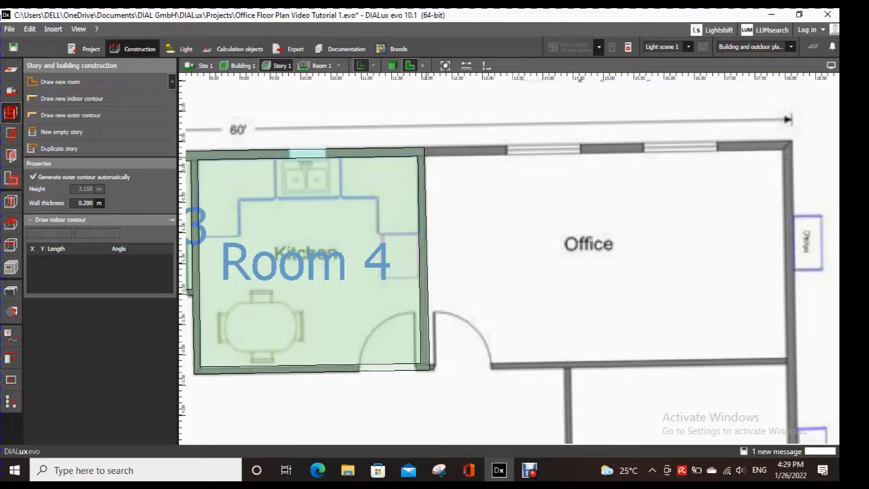
pyautogui.click(428, 159)
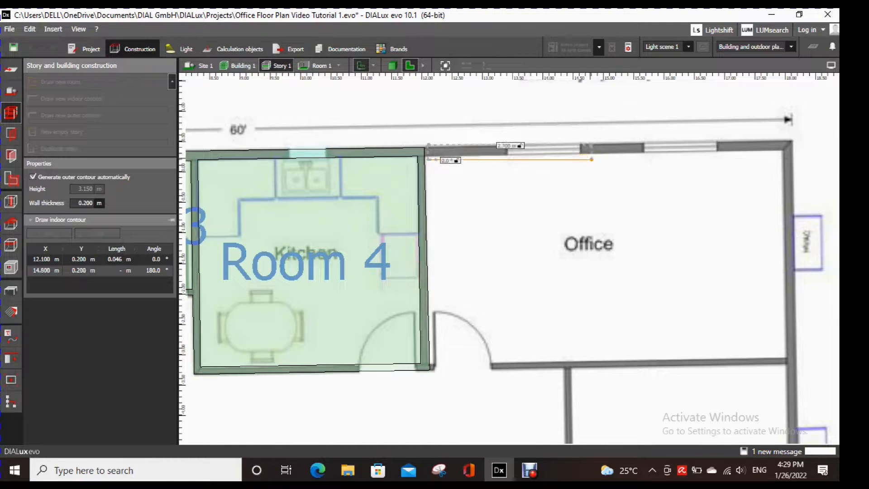
pyautogui.press('Escape')
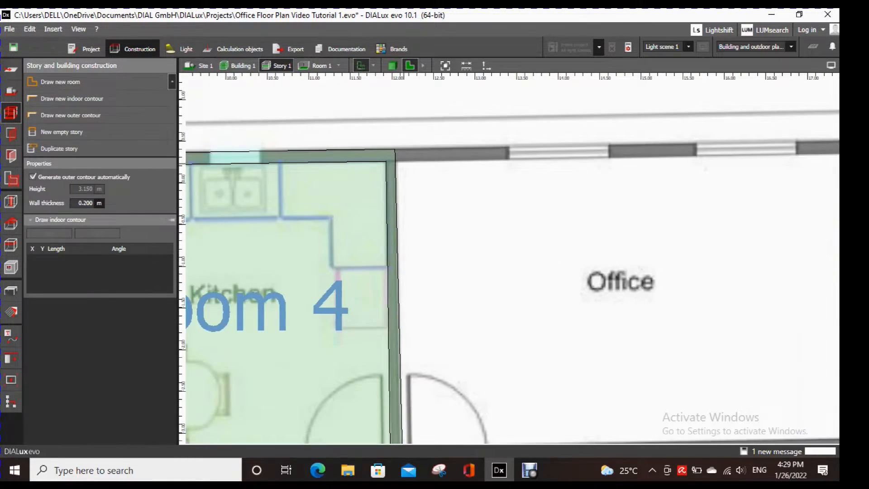
pyautogui.click(401, 164)
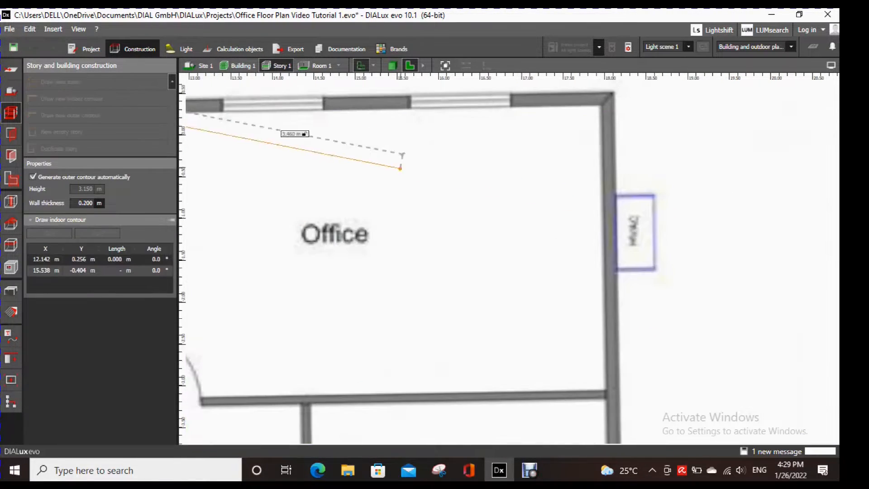
pyautogui.click(599, 107)
pyautogui.moveTo(607, 395); pyautogui.dragTo(656, 235, button='middle')
pyautogui.scroll(1, 656, 236)
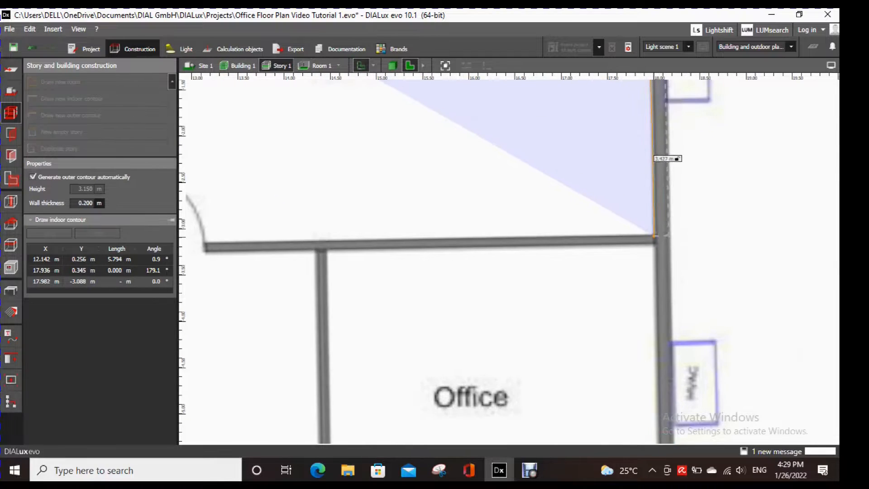
pyautogui.click(654, 235)
pyautogui.moveTo(379, 239); pyautogui.dragTo(717, 242, button='middle')
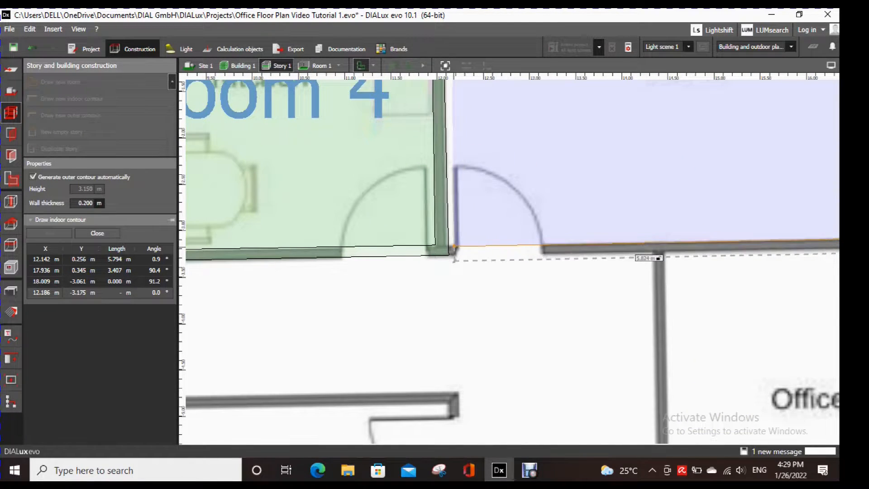
pyautogui.click(453, 247)
pyautogui.moveTo(489, 86); pyautogui.dragTo(492, 221, button='middle')
pyautogui.scroll(-3, 494, 214)
pyautogui.press('Return')
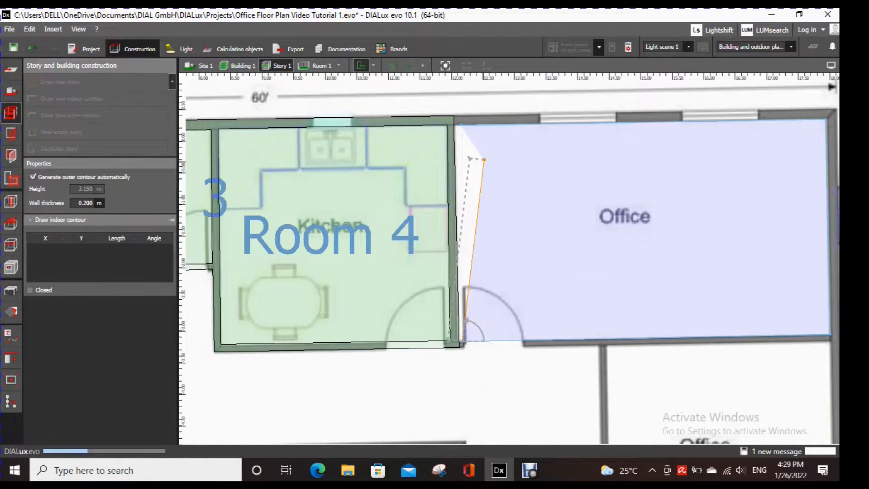
# - Move Room 5's upper-left outer contour corner onto the plan's outer wall edge, at about (12.03, 0.40) m
pyautogui.scroll(4, 455, 112)
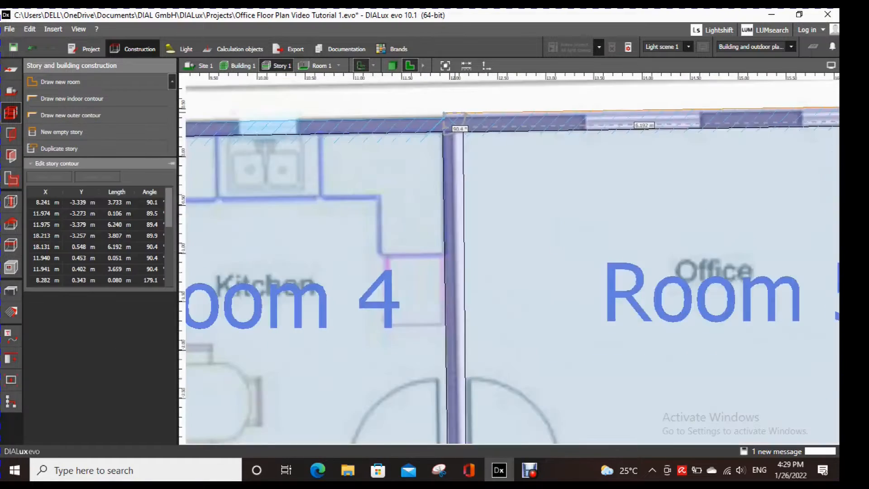
pyautogui.moveTo(441, 114); pyautogui.dragTo(454, 121)
pyautogui.scroll(-4, 460, 138)
pyautogui.moveTo(461, 138); pyautogui.dragTo(376, 147, button='middle')
# - Try moving Room 5's upper-left indoor contour corner to about (12.04, 0.25) m, and undo the move
pyautogui.scroll(5, 376, 147)
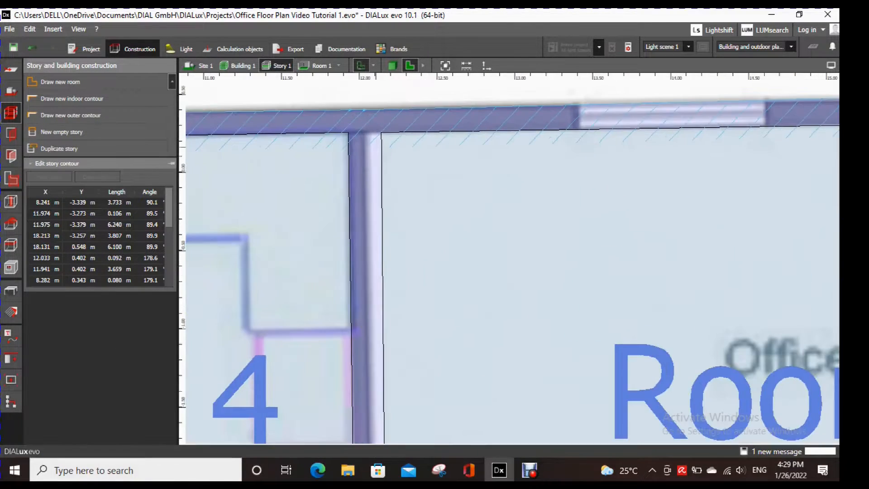
pyautogui.moveTo(381, 132); pyautogui.dragTo(366, 133)
pyautogui.moveTo(439, 304); pyautogui.dragTo(497, 211, button='middle')
pyautogui.scroll(-4, 498, 211)
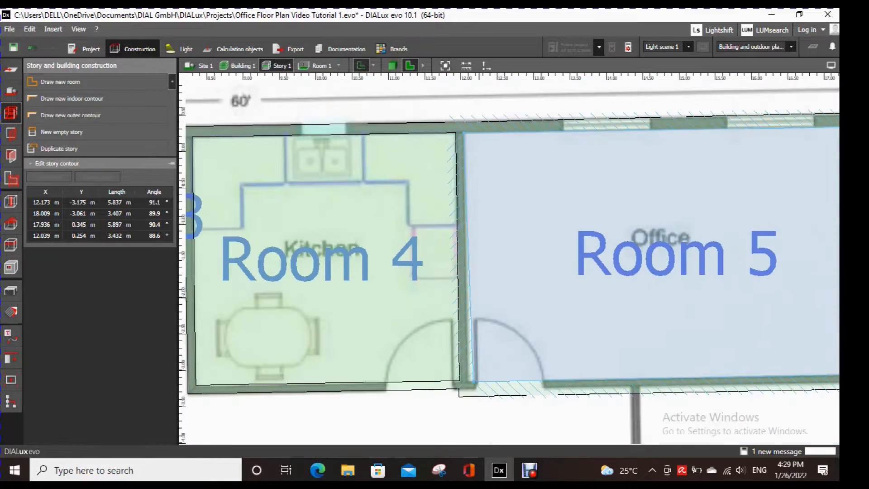
pyautogui.scroll(2, 470, 388)
pyautogui.hotkey('ctrl', 'z')
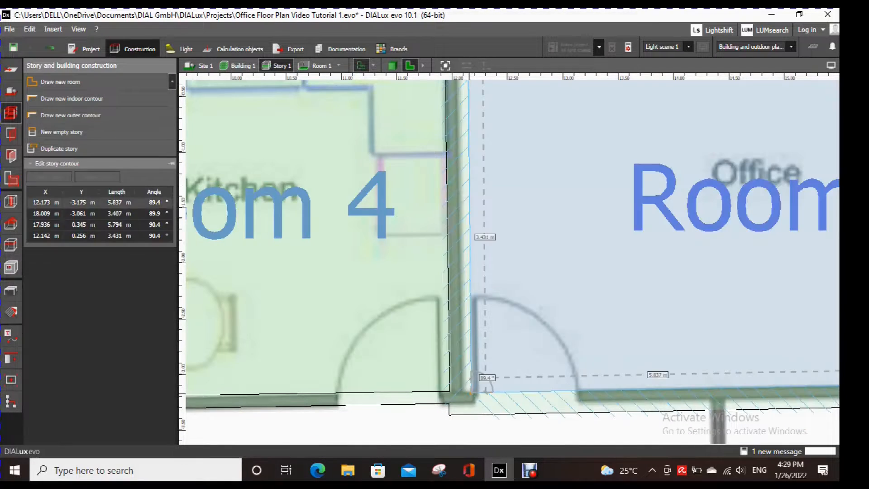
# - Move Room 5's left indoor contour corners onto the kitchen wall's edge, at about (12.10, -3.18) and (12.04, 0.25) m
pyautogui.scroll(4, 489, 168)
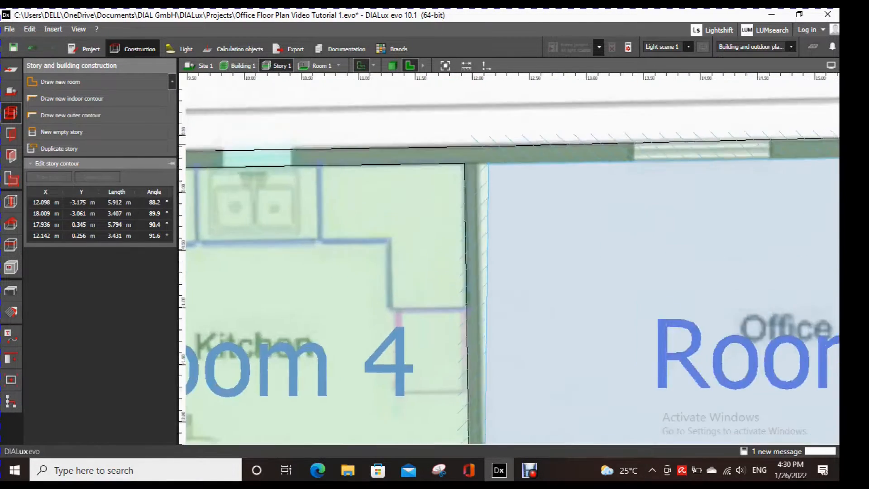
pyautogui.moveTo(490, 168); pyautogui.dragTo(476, 168)
pyautogui.scroll(-6, 541, 217)
# - Move Room 5's lower outer contour corners onto the plan's wall edges, at about (12.12, -3.27) and (18.18, -3.15) m
pyautogui.scroll(5, 507, 312)
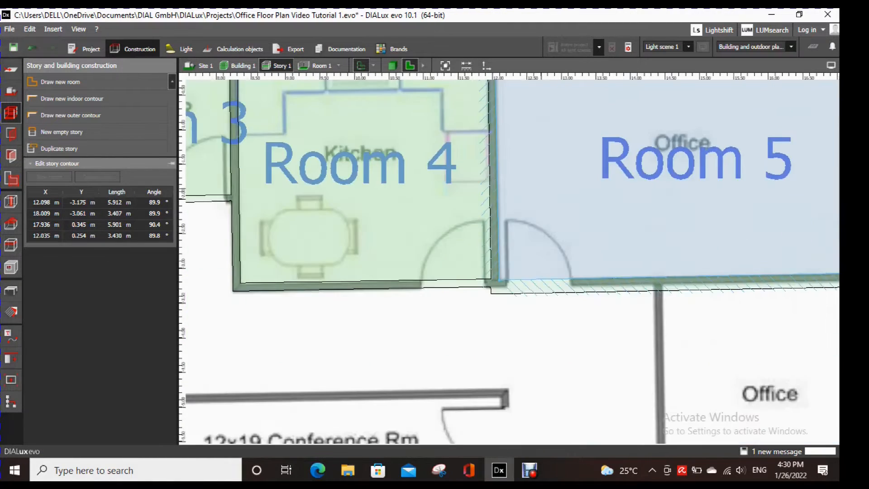
pyautogui.click(454, 282)
pyautogui.moveTo(453, 283); pyautogui.dragTo(475, 269)
pyautogui.scroll(-6, 543, 306)
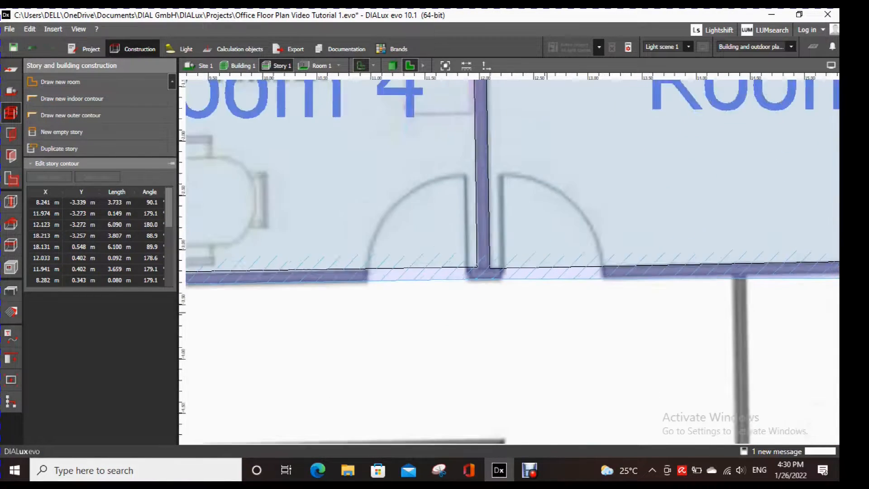
pyautogui.scroll(4, 742, 304)
pyautogui.moveTo(659, 280); pyautogui.dragTo(656, 270)
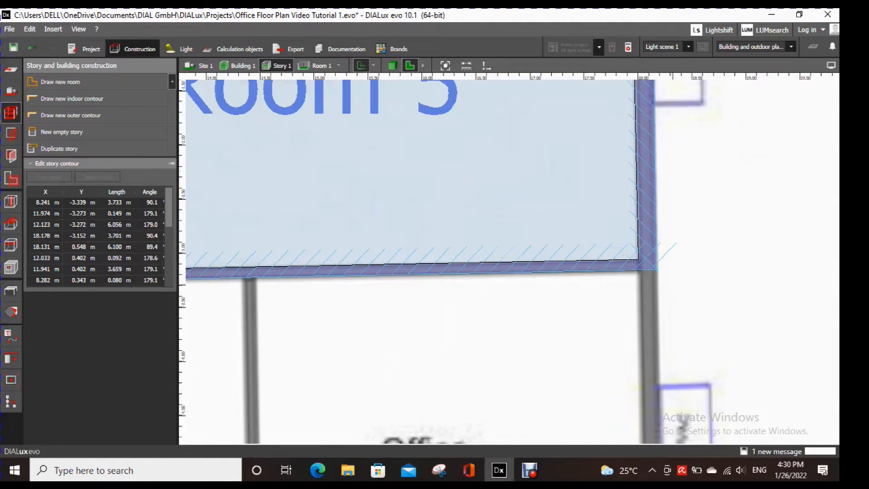
# - Move Room 5's upper-right indoor contour corner to about (17.96, 0.35) m and its outer one to about (18.13, 0.52) m
pyautogui.scroll(-3, 675, 294)
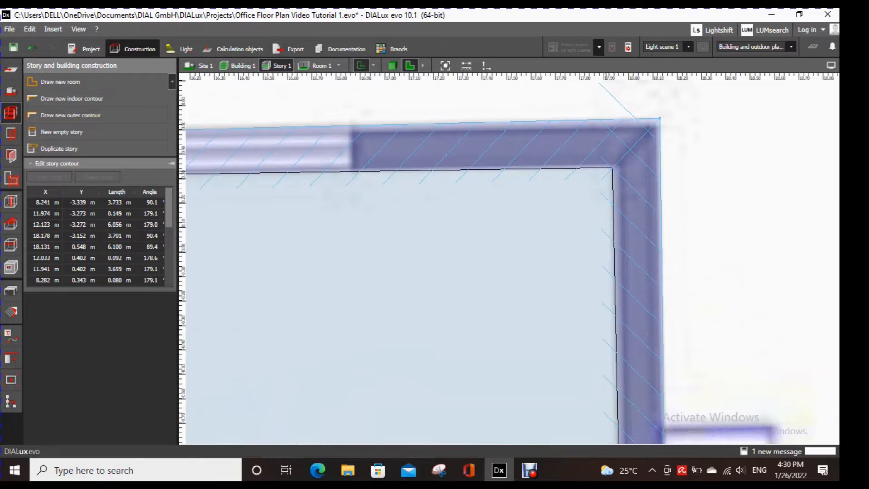
pyautogui.click(610, 186)
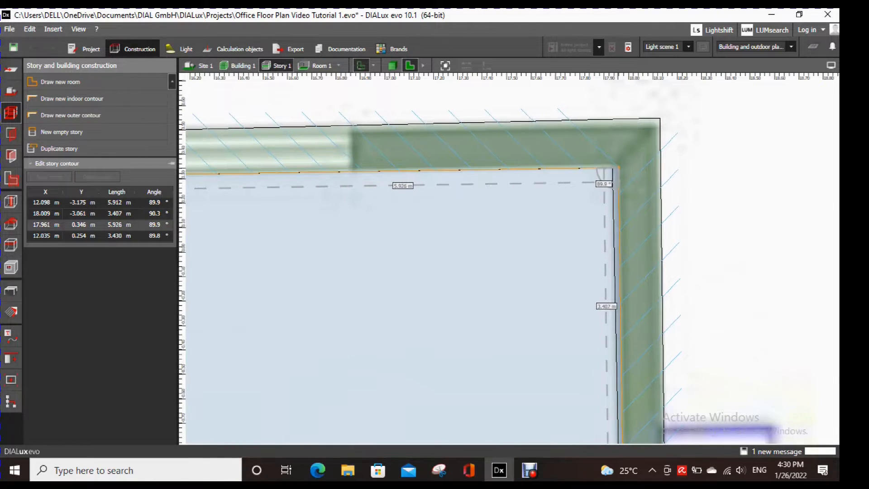
pyautogui.click(659, 119)
pyautogui.moveTo(660, 119); pyautogui.dragTo(660, 126)
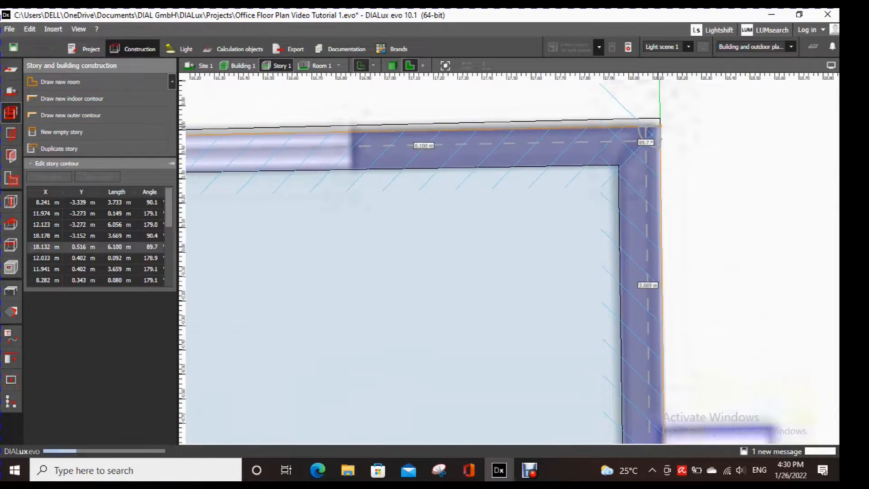
# - Trace the indoor contour of the office below Room 5, with lower corners at about (18.07, -6.67) and (14.53, -6.73) m
pyautogui.scroll(-6, 660, 193)
pyautogui.scroll(2, 453, 325)
pyautogui.click(636, 311)
pyautogui.moveTo(642, 424); pyautogui.dragTo(610, 200, button='middle')
pyautogui.scroll(-4, 636, 301)
pyautogui.scroll(2, 609, 200)
pyautogui.moveTo(529, 470)
pyautogui.click(61, 82)
pyautogui.scroll(3, 570, 186)
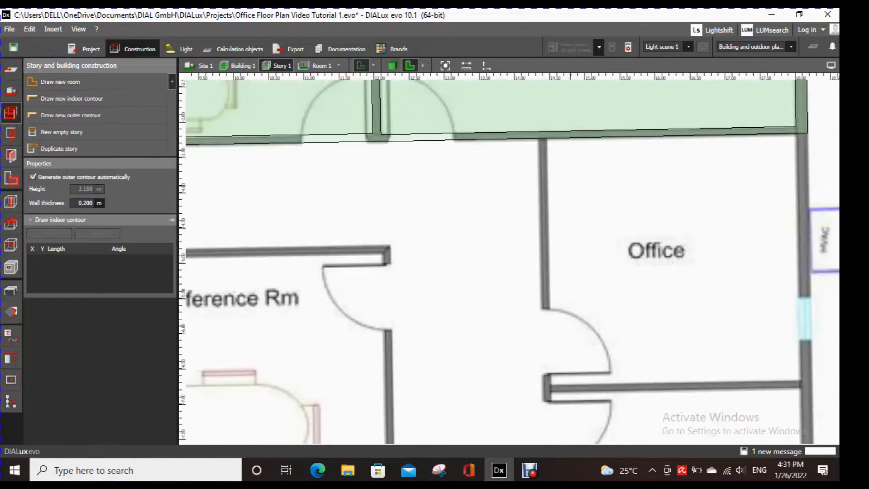
pyautogui.scroll(2, 799, 379)
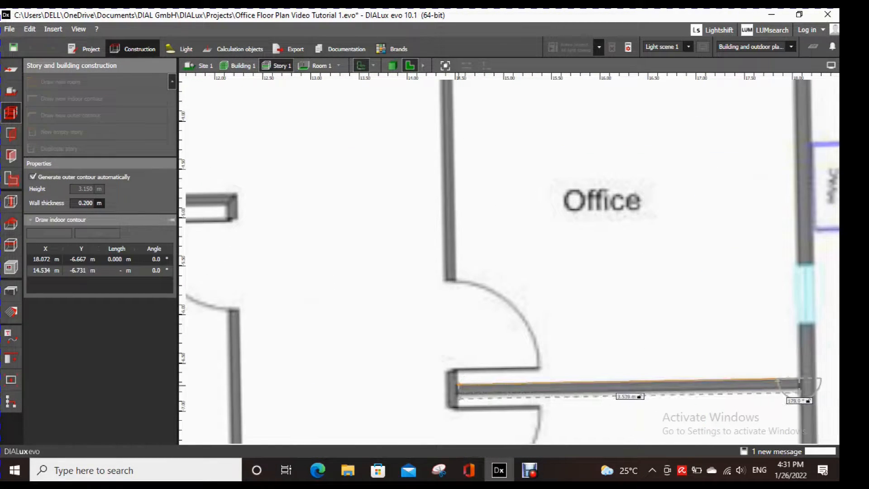
pyautogui.click(458, 385)
pyautogui.moveTo(452, 90); pyautogui.dragTo(453, 275, button='middle')
pyautogui.click(453, 236)
pyautogui.moveTo(754, 236); pyautogui.dragTo(759, 62, button='middle')
pyautogui.click(714, 220)
pyautogui.click(717, 299)
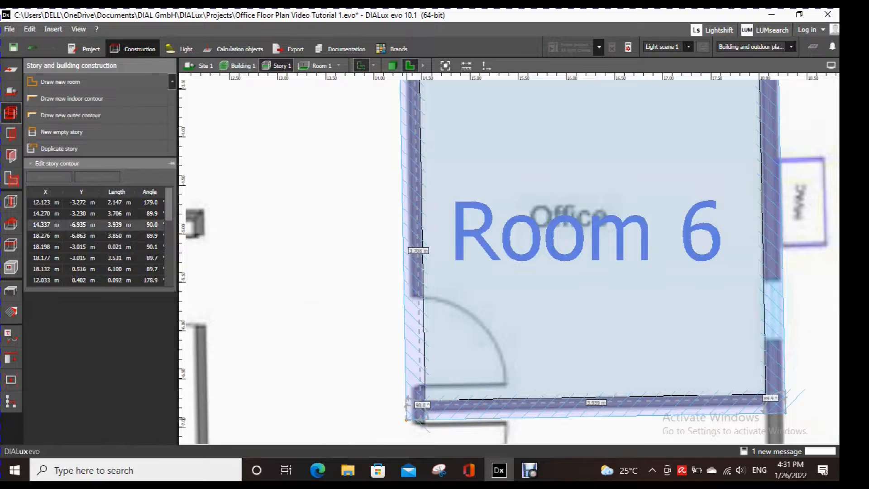
# - Move Room 6's lower outer contour corners onto the plan's wall edges, at about (14.39, -6.86) and (18.28, -6.79) m
pyautogui.moveTo(407, 420); pyautogui.dragTo(411, 413)
pyautogui.moveTo(785, 412); pyautogui.dragTo(785, 408)
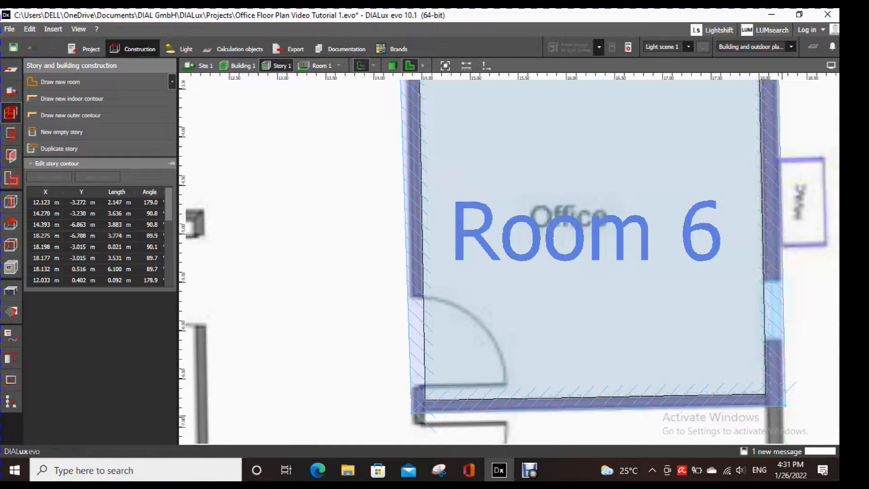
# - Move Room 6's upper-left outer contour corner to about (14.35, -3.23) m and its indoor one to about (14.47, -3.22) m
pyautogui.moveTo(401, 81); pyautogui.dragTo(410, 194, button='middle')
pyautogui.scroll(3, 410, 191)
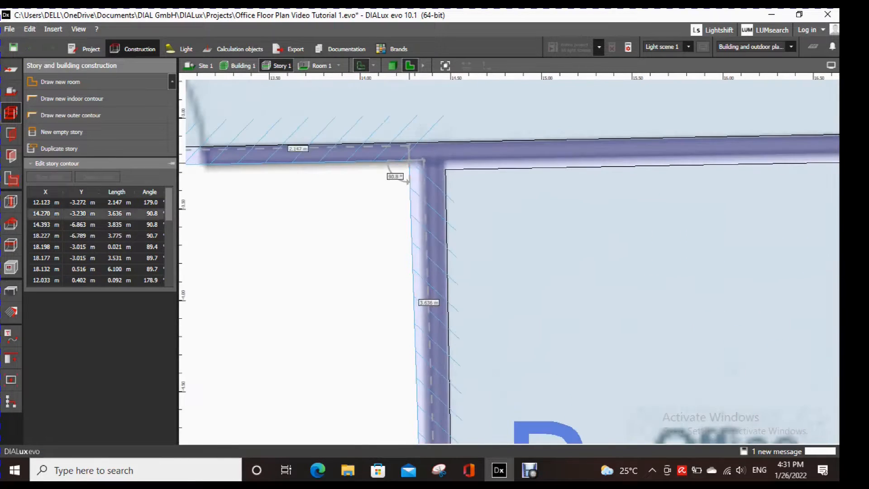
pyautogui.click(445, 169)
pyautogui.moveTo(446, 169); pyautogui.dragTo(446, 158)
# - Move Room 6's upper-right indoor contour corner up to the plan's wall edge and its outer one to about (18.18, -3.08) m
pyautogui.scroll(-3, 549, 263)
pyautogui.moveTo(797, 215); pyautogui.dragTo(650, 208, button='middle')
pyautogui.scroll(3, 652, 208)
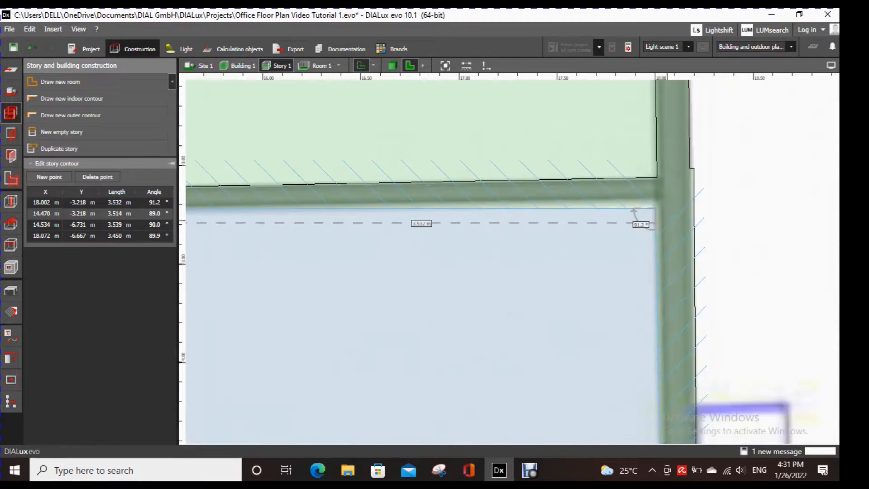
pyautogui.moveTo(656, 208); pyautogui.dragTo(677, 221)
pyautogui.scroll(-3, 709, 226)
pyautogui.scroll(5, 717, 186)
pyautogui.click(685, 195)
# - Move Room 6's lower outer contour corners to about (14.41, -6.85) and (18.26, -6.79) m
pyautogui.scroll(-1, 727, 271)
pyautogui.scroll(-5, 727, 306)
pyautogui.moveTo(707, 310); pyautogui.dragTo(689, 131, button='middle')
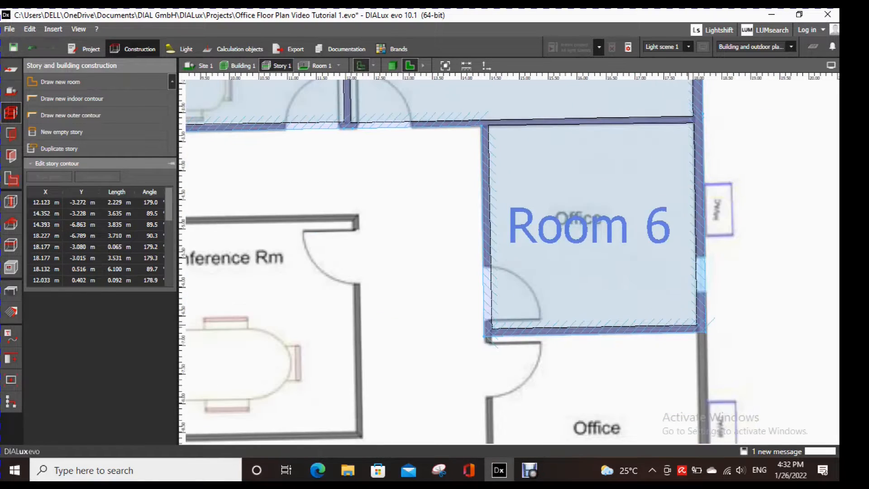
pyautogui.scroll(5, 491, 324)
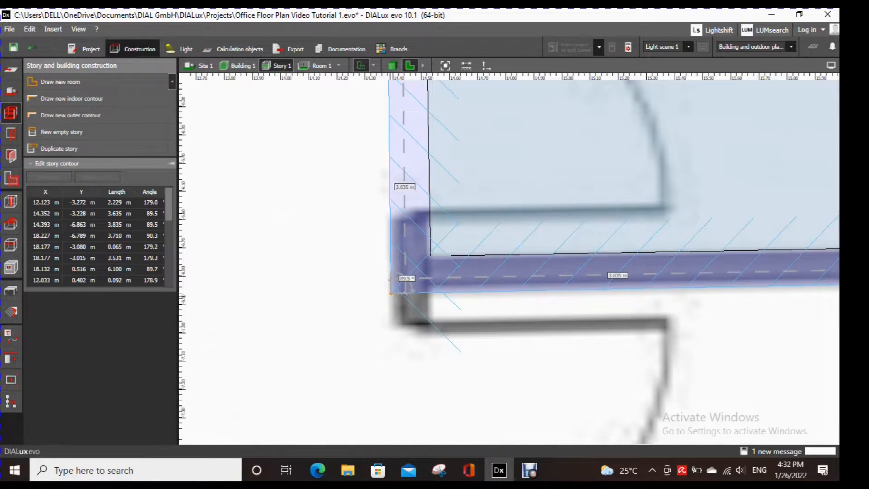
pyautogui.moveTo(391, 292); pyautogui.dragTo(395, 285)
pyautogui.scroll(-4, 524, 329)
pyautogui.moveTo(530, 326); pyautogui.dragTo(295, 290, button='middle')
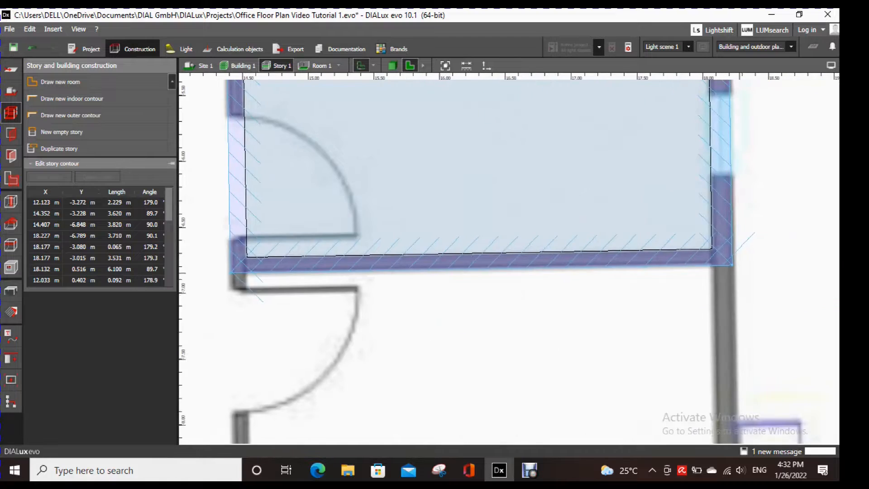
pyautogui.scroll(2, 734, 266)
pyautogui.moveTo(731, 262); pyautogui.dragTo(736, 262)
pyautogui.scroll(-10, 748, 268)
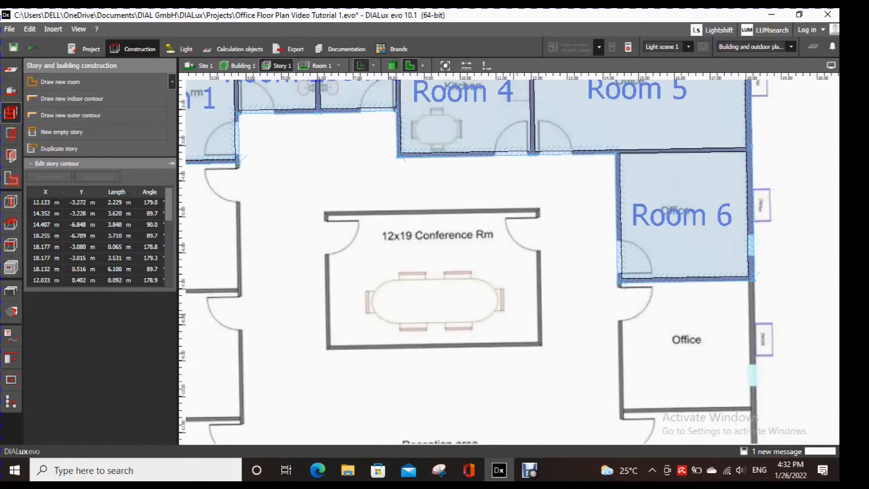
# - Trace the indoor contour of the office below Room 6 through about (18.15, -10.31), (14.60, -10.38), (14.53, -6.86) and (18.08, -6.86) m
pyautogui.click(706, 356)
pyautogui.moveTo(705, 357); pyautogui.dragTo(657, 271, button='middle')
pyautogui.scroll(-1, 657, 271)
pyautogui.click(60, 82)
pyautogui.scroll(6, 682, 309)
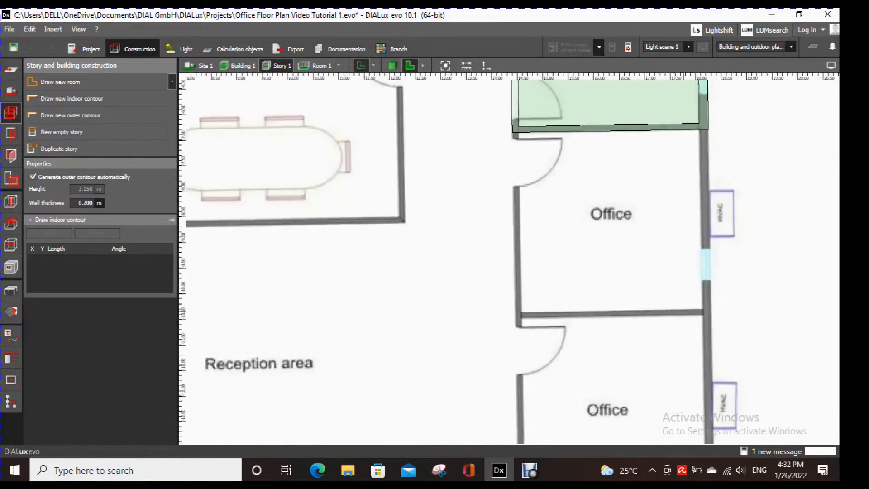
pyautogui.click(716, 308)
pyautogui.click(373, 315)
pyautogui.moveTo(368, 233); pyautogui.dragTo(369, 408, button='middle')
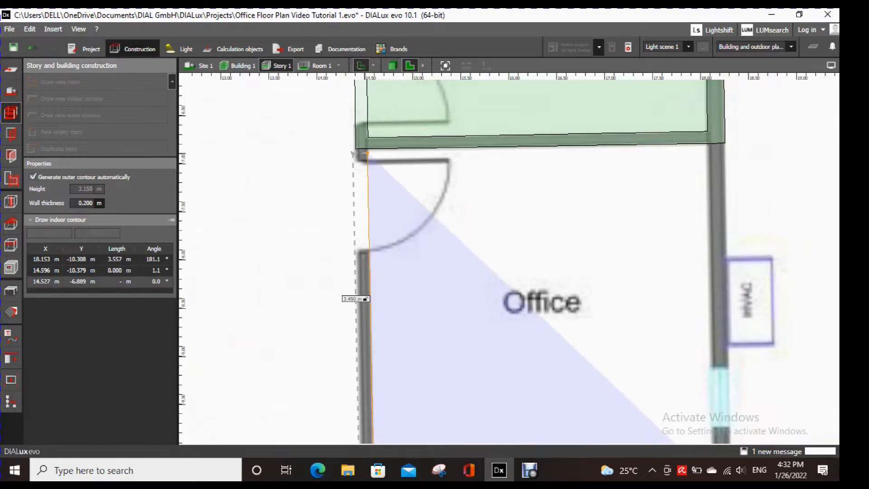
pyautogui.click(369, 153)
pyautogui.click(709, 150)
pyautogui.moveTo(682, 426); pyautogui.dragTo(677, 264, button='middle')
pyautogui.rightClick(677, 264)
pyautogui.click(695, 268)
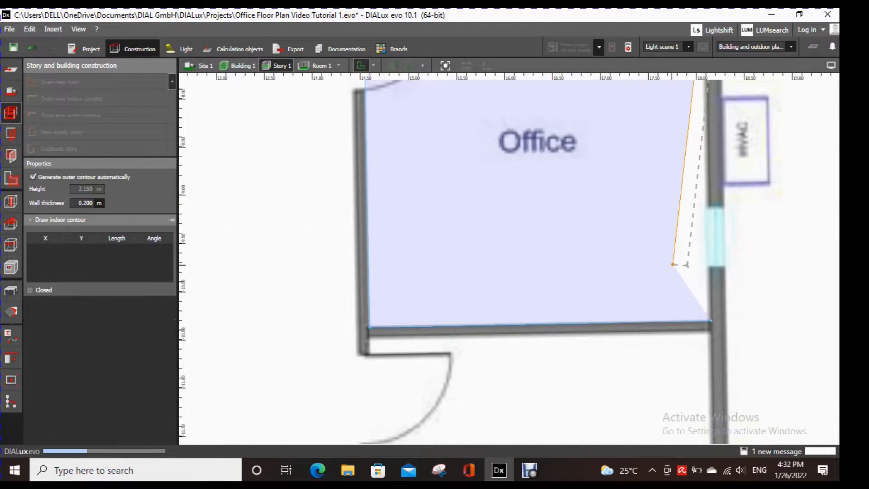
# - Move Room 7's outer contour corners to about (14.46, -10.50), (18.31, -10.42), (18.25, -6.79) and (14.41, -6.82) m
pyautogui.moveTo(351, 346); pyautogui.dragTo(355, 339)
pyautogui.moveTo(730, 339); pyautogui.dragTo(727, 330)
pyautogui.scroll(2, 723, 332)
pyautogui.scroll(-4, 634, 337)
pyautogui.scroll(5, 652, 179)
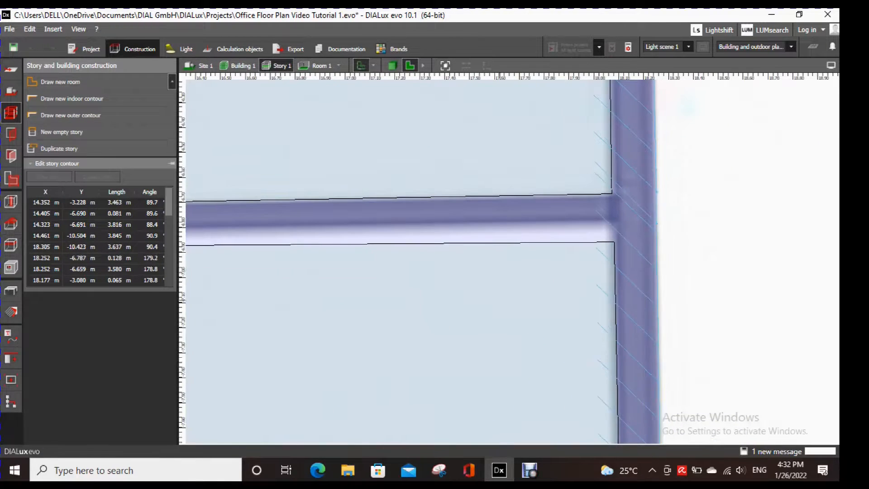
pyautogui.scroll(-5, 652, 185)
pyautogui.scroll(4, 521, 185)
pyautogui.moveTo(520, 183); pyautogui.dragTo(563, 215)
# - Move Room 7's upper indoor contour corners to about (14.53, -6.84) and (18.08, -6.78) m, against the wall's lower edge
pyautogui.click(572, 231)
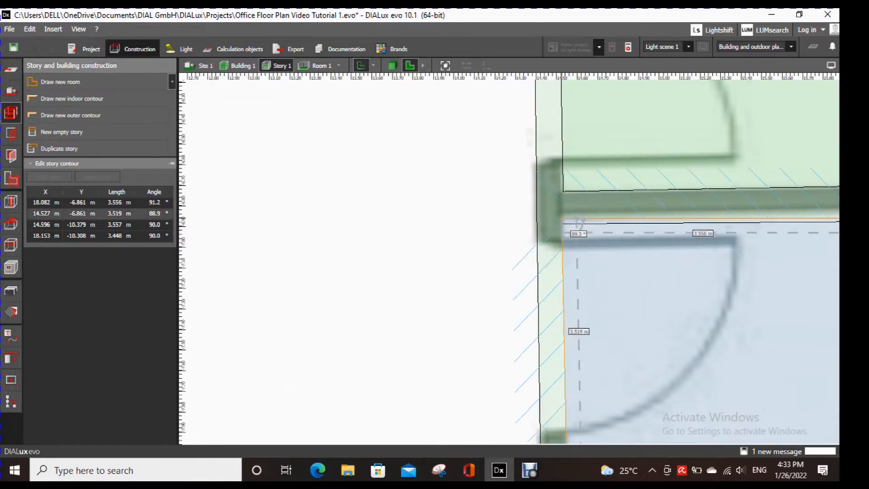
pyautogui.scroll(-5, 563, 214)
pyautogui.scroll(4, 564, 426)
pyautogui.moveTo(564, 425); pyautogui.dragTo(554, 272, button='middle')
pyautogui.scroll(-5, 555, 274)
pyautogui.scroll(5, 648, 290)
pyautogui.scroll(-5, 650, 256)
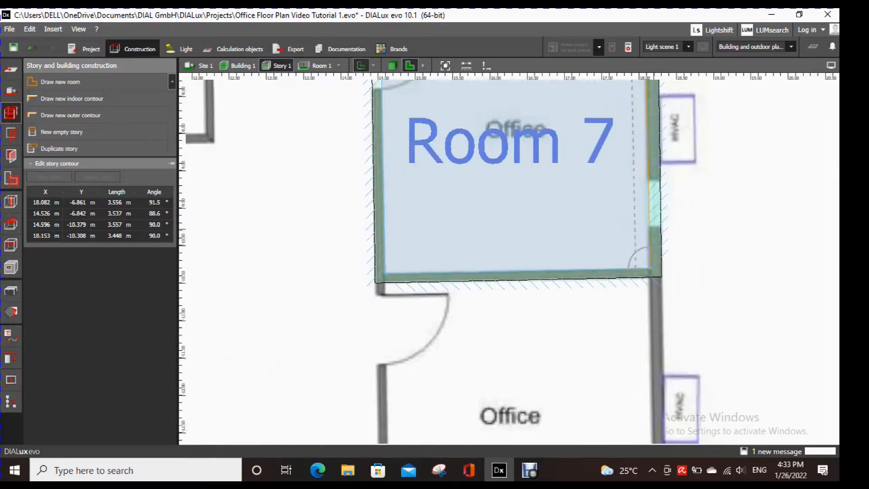
pyautogui.scroll(5, 652, 158)
pyautogui.moveTo(656, 201); pyautogui.dragTo(656, 182)
# - Save the project by accepting the save reminder
pyautogui.scroll(-4, 704, 233)
pyautogui.scroll(-2, 706, 253)
pyautogui.moveTo(706, 326); pyautogui.dragTo(707, 134, button='middle')
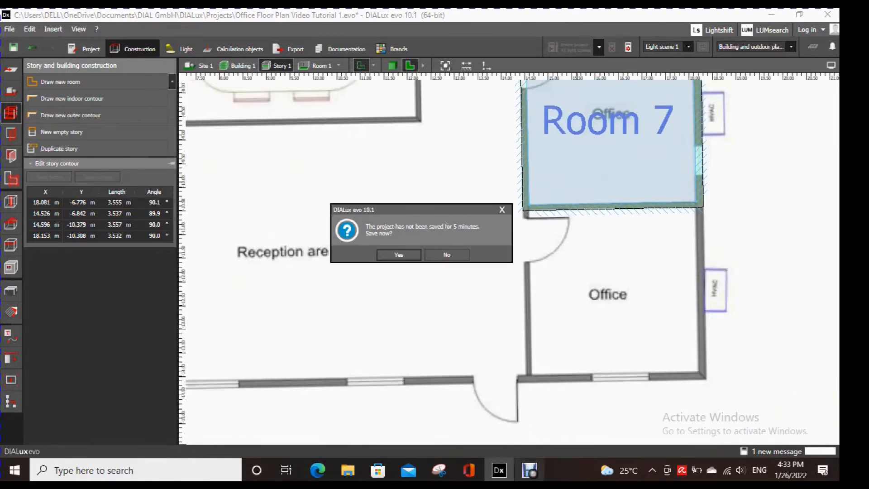
pyautogui.click(399, 255)
pyautogui.click(530, 471)
pyautogui.click(529, 470)
# - Trace the indoor contour of the office below Room 7, with lower corners at about (18.20, -13.90) and (14.69, -14.00) m
pyautogui.scroll(2, 678, 297)
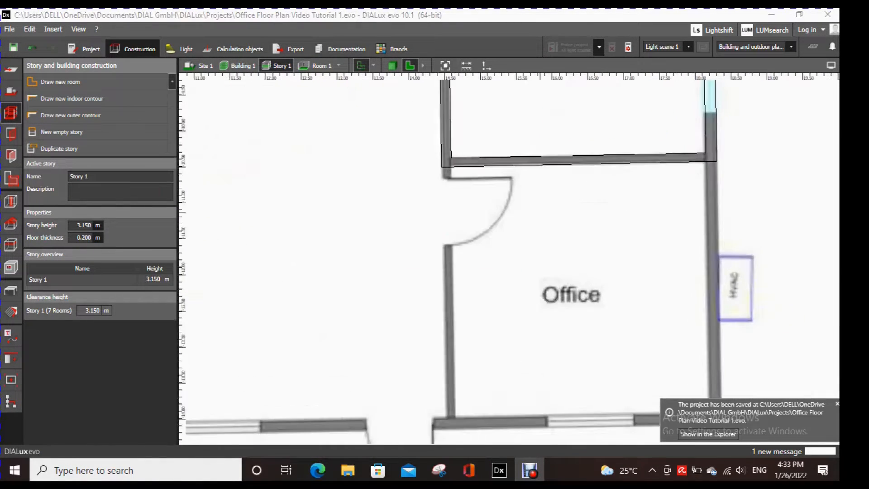
pyautogui.scroll(4, 452, 167)
pyautogui.scroll(-6, 470, 204)
pyautogui.click(60, 81)
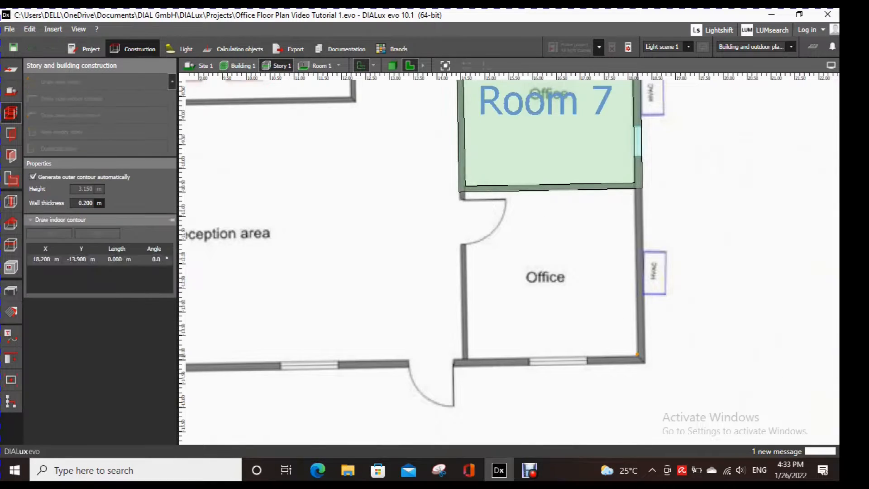
pyautogui.scroll(3, 461, 189)
pyautogui.click(459, 187)
pyautogui.scroll(3, 743, 177)
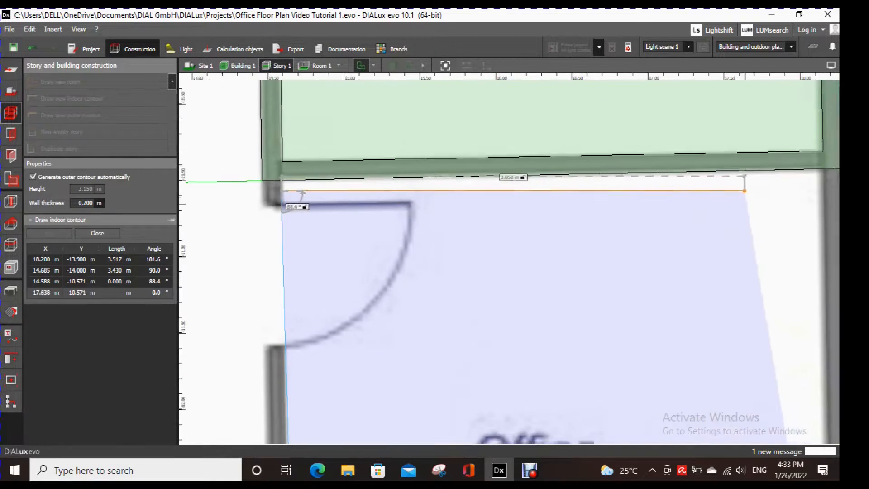
pyautogui.click(736, 173)
pyautogui.scroll(-2, 684, 227)
pyautogui.rightClick(675, 248)
pyautogui.click(706, 256)
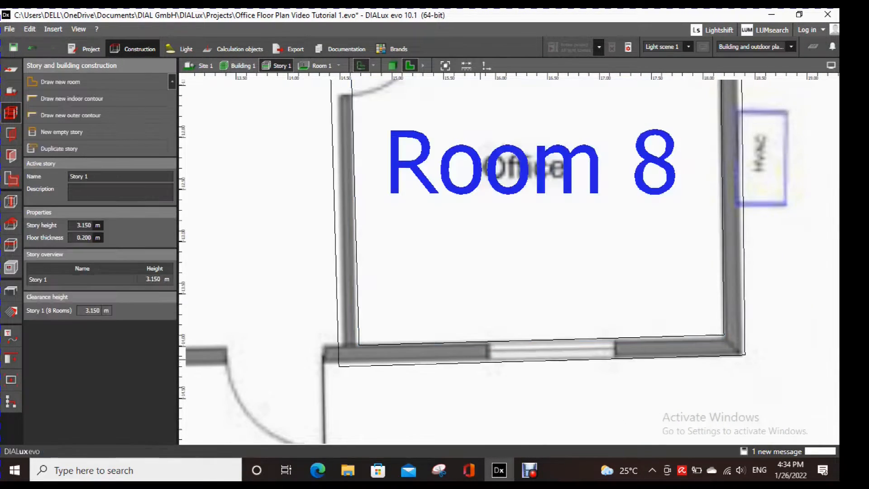
# - Move Room 8's outer contour corners to about (14.53, -14.16), (18.37, -14.10) and (18.30, -10.30) m on the plan's wall edges
pyautogui.moveTo(339, 366); pyautogui.dragTo(342, 367)
pyautogui.scroll(3, 745, 355)
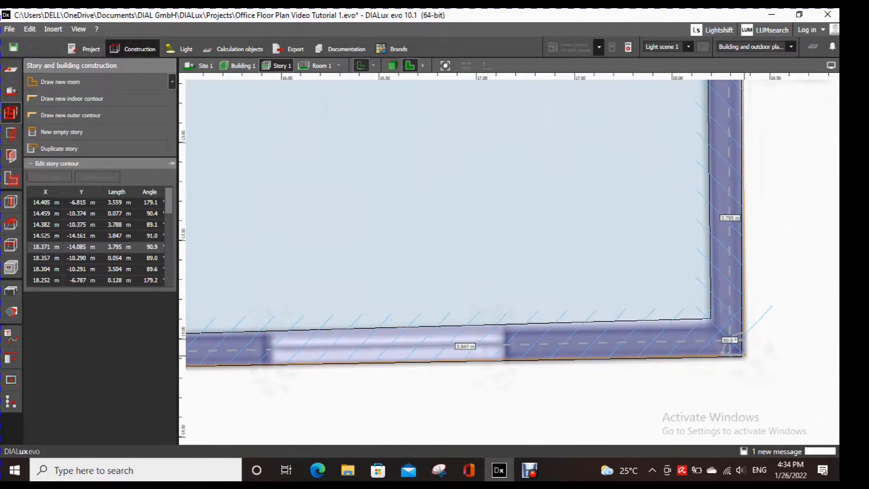
pyautogui.moveTo(744, 356); pyautogui.dragTo(745, 358)
pyautogui.scroll(-5, 744, 358)
pyautogui.scroll(5, 743, 181)
pyautogui.scroll(-5, 700, 242)
pyautogui.scroll(5, 421, 247)
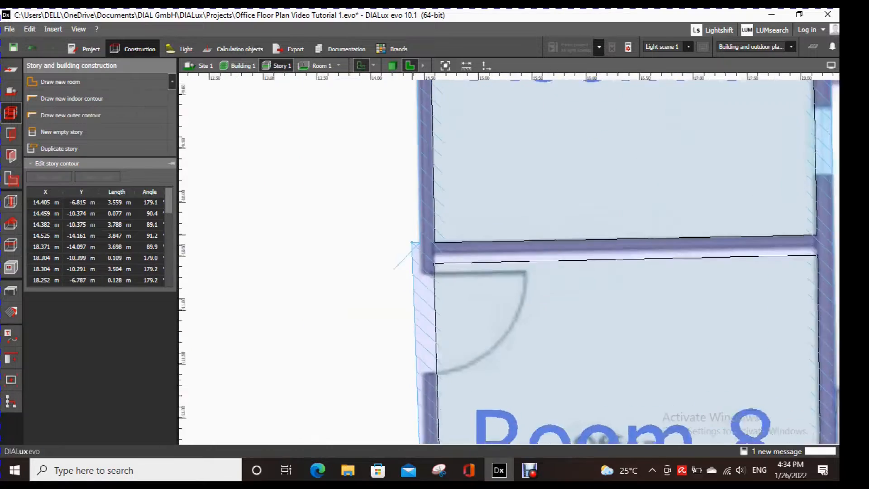
# - Move Room 8's upper indoor contour corners to about (14.59, -10.49) and (18.16, -10.40) m
pyautogui.moveTo(449, 277); pyautogui.dragTo(448, 262)
pyautogui.scroll(-5, 449, 263)
pyautogui.scroll(5, 748, 259)
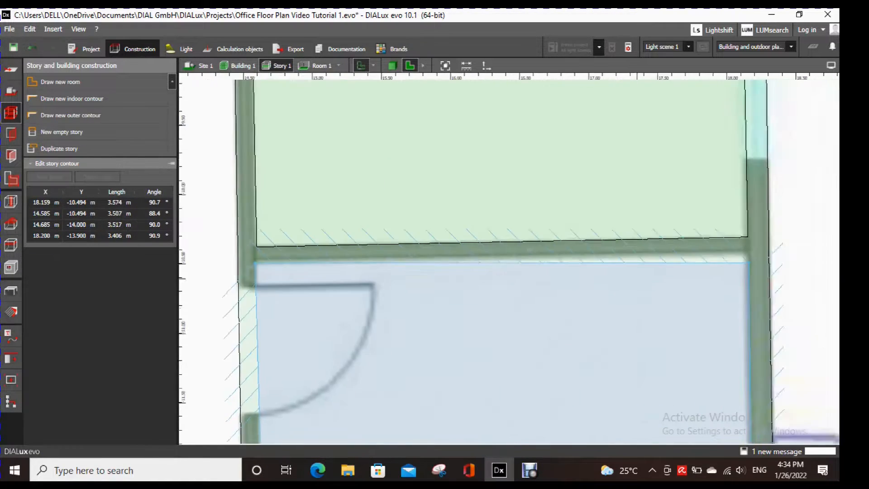
pyautogui.moveTo(750, 257); pyautogui.dragTo(750, 237)
pyautogui.scroll(-5, 734, 294)
# - Move Room 8's lower indoor contour corners to about (18.20, -13.94) and (14.66, -14.00) m
pyautogui.scroll(5, 703, 297)
pyautogui.moveTo(699, 295); pyautogui.dragTo(699, 304)
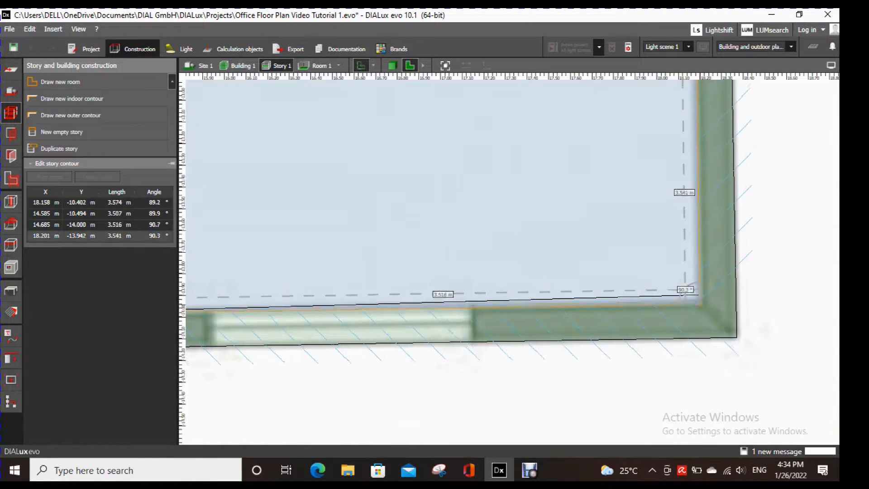
pyautogui.scroll(-5, 699, 306)
pyautogui.scroll(5, 431, 296)
pyautogui.moveTo(433, 287); pyautogui.dragTo(427, 287)
pyautogui.scroll(-7, 511, 332)
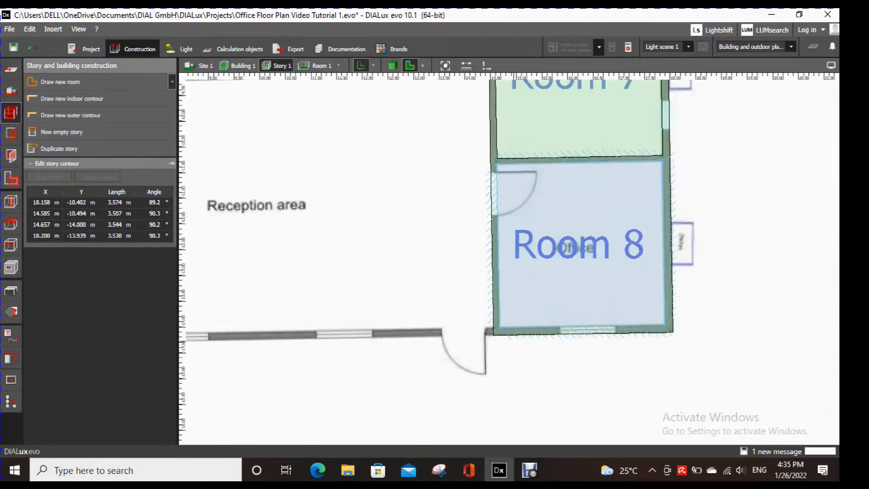
# - Trace the indoor contour of the plan's lower-left office through about (0.20, -10.77), (3.84, -10.68), (3.90, -14.20) and (0.26, -14.26) m
pyautogui.scroll(3, 377, 332)
pyautogui.scroll(4, 401, 318)
pyautogui.click(60, 82)
pyautogui.scroll(3, 378, 196)
pyautogui.click(358, 185)
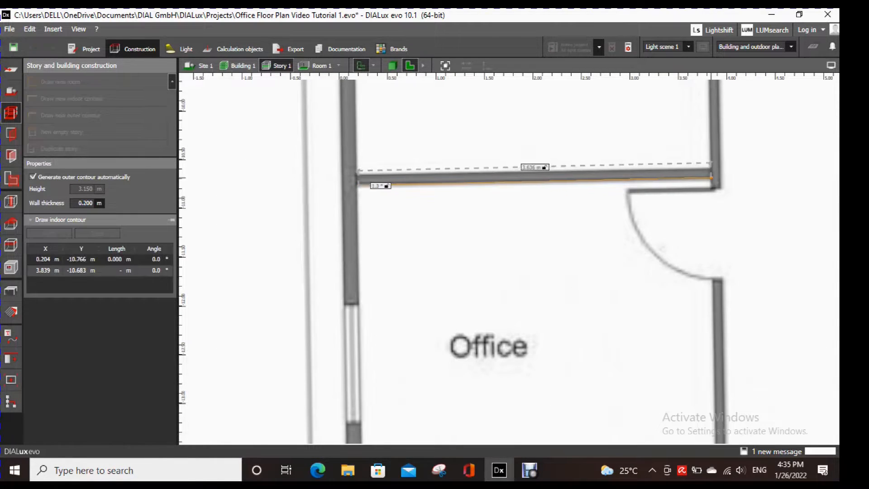
pyautogui.click(711, 178)
pyautogui.scroll(-3, 711, 178)
pyautogui.scroll(5, 715, 360)
pyautogui.click(738, 354)
pyautogui.scroll(-3, 737, 355)
pyautogui.scroll(3, 389, 355)
pyautogui.click(372, 351)
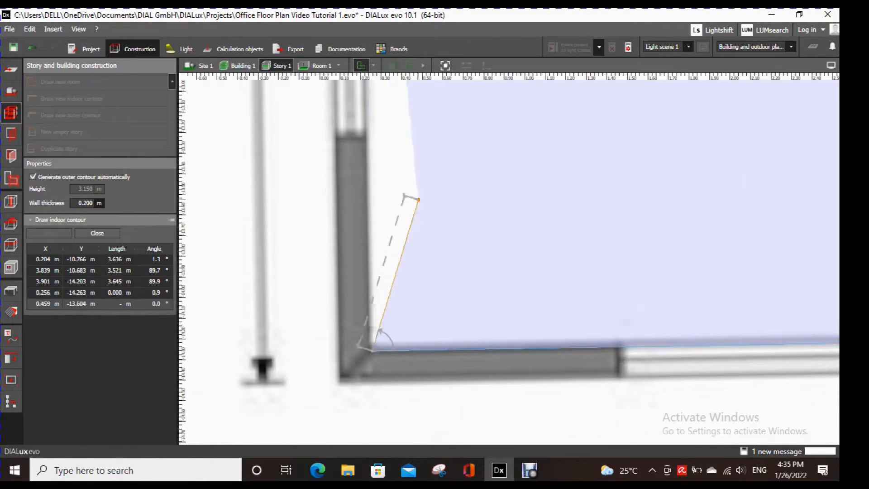
pyautogui.scroll(-6, 421, 208)
pyautogui.scroll(3, 425, 158)
pyautogui.rightClick(431, 189)
pyautogui.click(448, 195)
# - Move Room 9's upper outer contour corners to about (0.00, -10.66) and (3.95, -10.57) m
pyautogui.click(392, 125)
pyautogui.scroll(4, 380, 110)
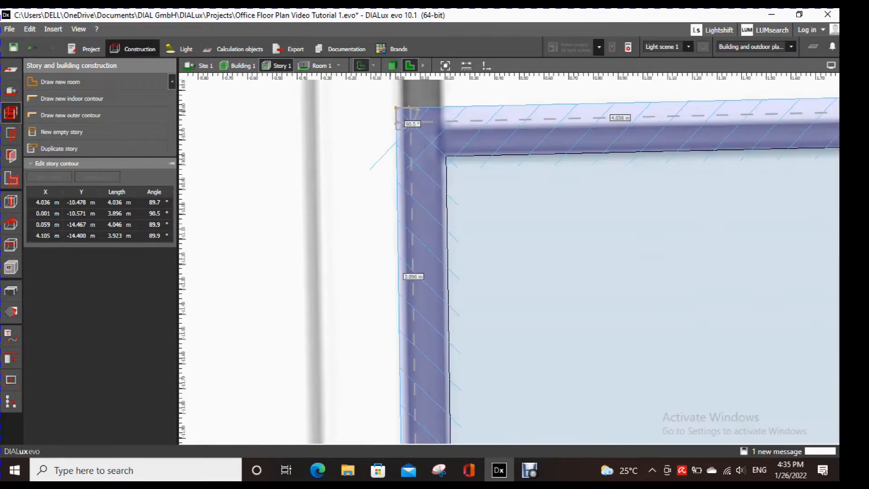
pyautogui.moveTo(396, 108); pyautogui.dragTo(397, 130)
pyautogui.scroll(-2, 398, 131)
pyautogui.moveTo(679, 204); pyautogui.dragTo(365, 264, button='middle')
pyautogui.moveTo(828, 156); pyautogui.dragTo(813, 173)
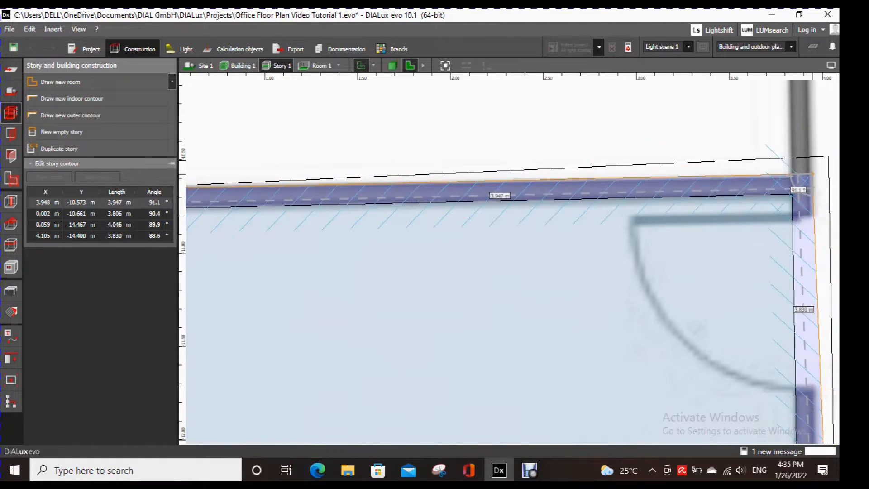
# - Move Room 9's lower outer contour corners to about (4.01, -14.35) and (0.09, -14.42) m
pyautogui.scroll(-3, 813, 174)
pyautogui.moveTo(769, 420); pyautogui.dragTo(697, 93, button='middle')
pyautogui.scroll(2, 762, 372)
pyautogui.moveTo(765, 369); pyautogui.dragTo(749, 359)
pyautogui.moveTo(235, 317); pyautogui.dragTo(556, 305, button='middle')
pyautogui.scroll(4, 402, 367)
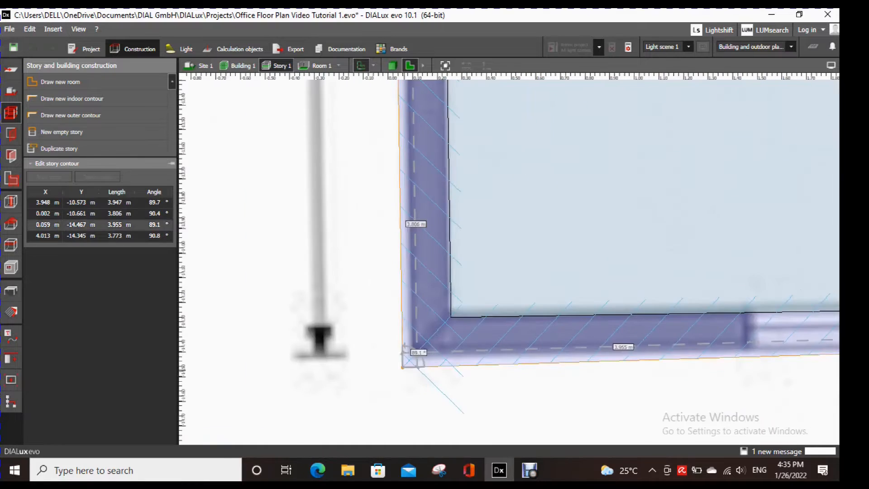
pyautogui.scroll(1, 411, 356)
pyautogui.moveTo(411, 356); pyautogui.dragTo(462, 392, button='middle')
# - Fine-tune Room 9's upper-left outer contour corner to about (0.02, -10.66) m and end the contour editing
pyautogui.click(508, 345)
pyautogui.scroll(-4, 508, 345)
pyautogui.moveTo(509, 136); pyautogui.dragTo(512, 425, button='middle')
pyautogui.scroll(4, 511, 262)
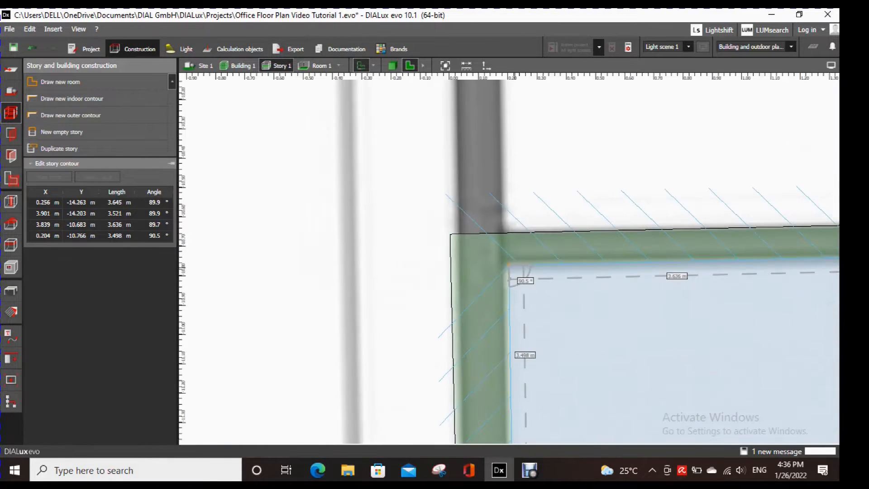
pyautogui.scroll(-2, 514, 268)
pyautogui.moveTo(509, 265); pyautogui.dragTo(498, 248)
pyautogui.click(497, 250)
pyautogui.scroll(2, 498, 249)
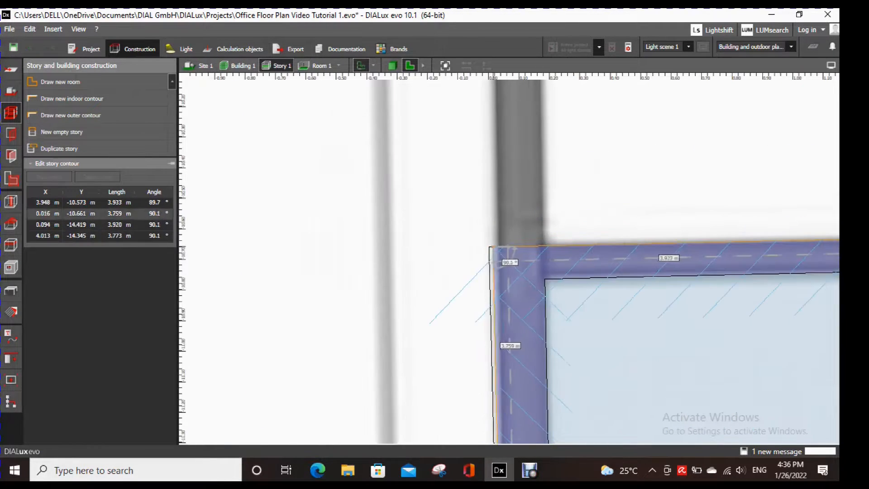
pyautogui.scroll(-4, 498, 248)
pyautogui.moveTo(498, 248); pyautogui.dragTo(261, 83, button='middle')
pyautogui.moveTo(743, 408); pyautogui.dragTo(707, 157, button='middle')
pyautogui.scroll(3, 731, 304)
pyautogui.scroll(-8, 706, 384)
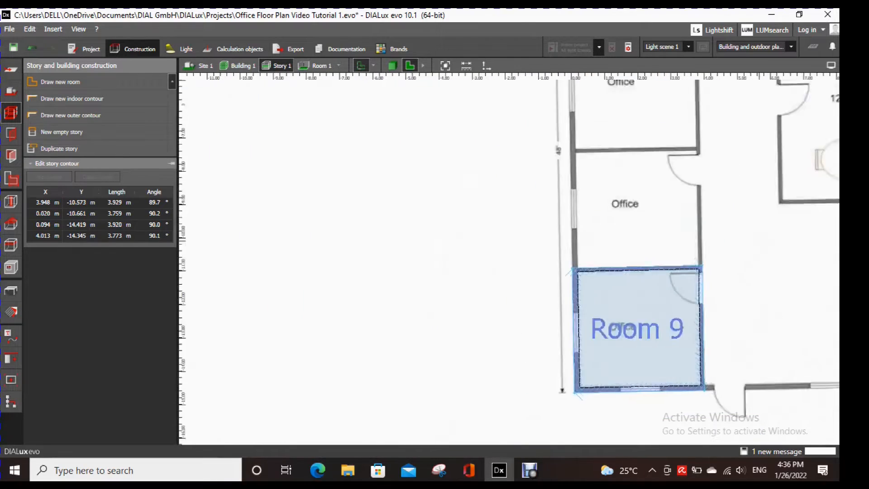
pyautogui.press('Escape')
# - Trace the indoor contour of the office above Room 9 through about (0.11, -7.18), (3.76, -7.12), (3.82, -10.50) and (0.19, -10.55) m
pyautogui.moveTo(580, 150); pyautogui.dragTo(518, 195, button='middle')
pyautogui.scroll(2, 521, 199)
pyautogui.click(60, 82)
pyautogui.scroll(4, 527, 211)
pyautogui.moveTo(801, 181); pyautogui.dragTo(605, 203, button='middle')
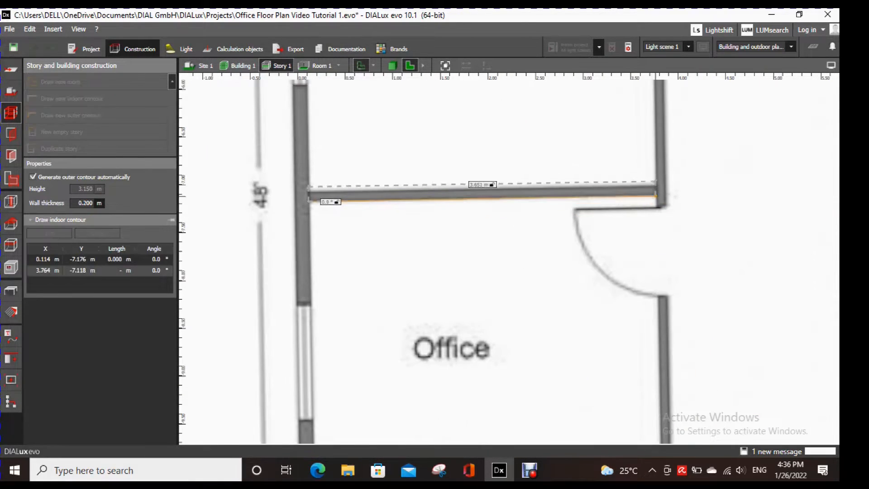
pyautogui.click(657, 197)
pyautogui.moveTo(654, 362); pyautogui.dragTo(677, 188, button='middle')
pyautogui.click(685, 345)
pyautogui.click(341, 350)
pyautogui.moveTo(356, 88); pyautogui.dragTo(369, 239, button='middle')
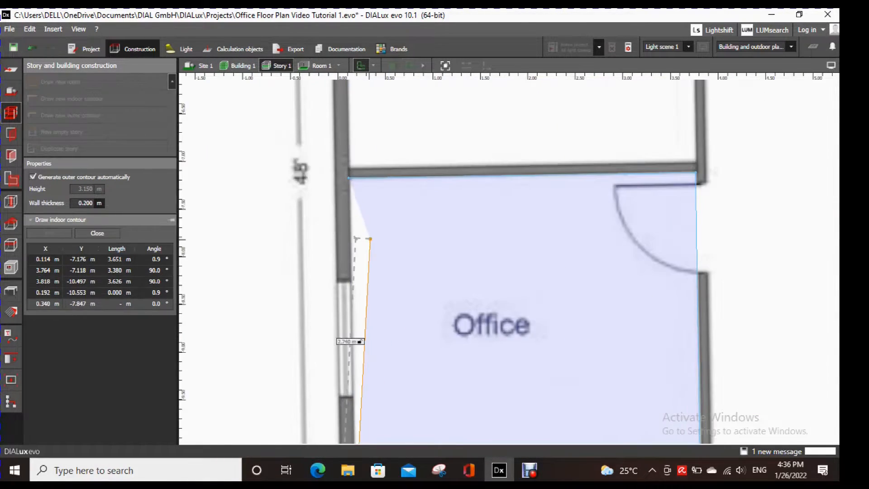
pyautogui.click(350, 177)
# - Move Room 10's left outer contour corners to about (-0.04, -7.06) and (0.02, -10.71) m
pyautogui.click(334, 159)
pyautogui.moveTo(355, 418); pyautogui.dragTo(390, 220, button='middle')
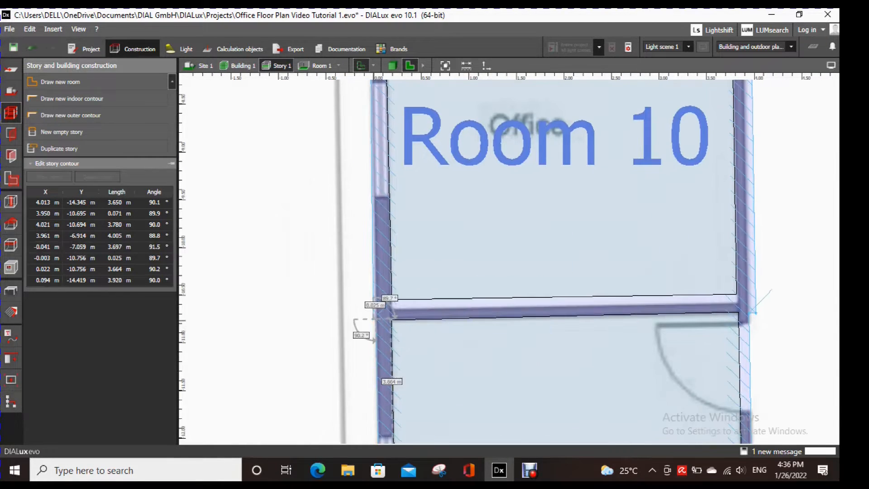
pyautogui.scroll(5, 371, 318)
pyautogui.moveTo(371, 318); pyautogui.dragTo(412, 328, button='middle')
pyautogui.scroll(-4, 523, 323)
# - Move Room 10's right outer contour corners to about (3.95, -10.56) and (3.87, -7.01) m
pyautogui.moveTo(675, 324); pyautogui.dragTo(346, 300, button='middle')
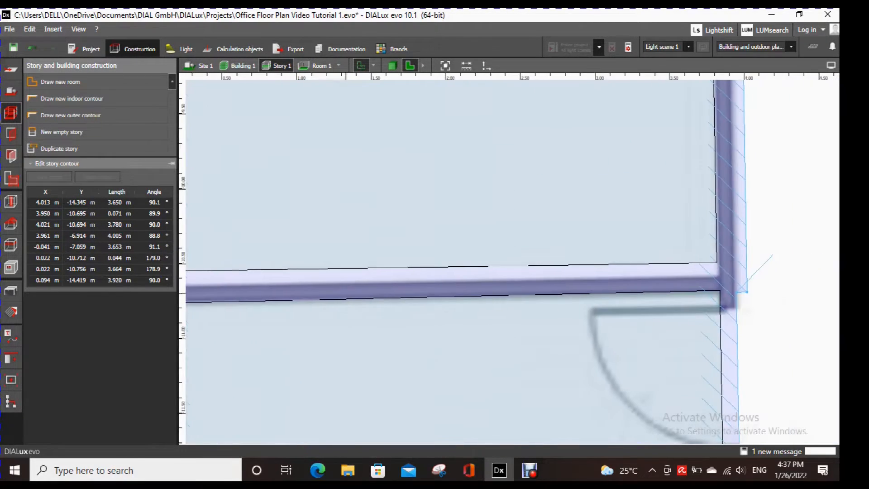
pyautogui.moveTo(718, 136); pyautogui.dragTo(692, 342, button='middle')
pyautogui.moveTo(710, 136); pyautogui.dragTo(686, 342, button='middle')
pyautogui.scroll(2, 715, 117)
pyautogui.moveTo(682, 150); pyautogui.dragTo(665, 160)
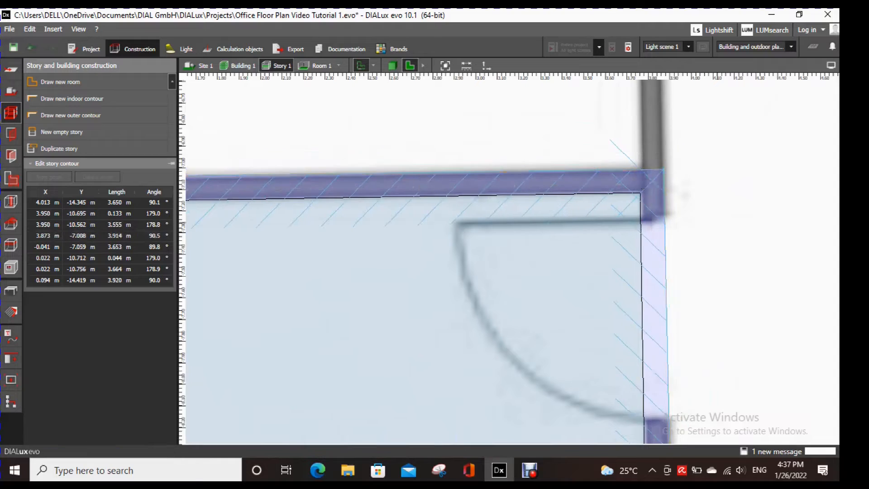
# - Move Room 10's lower indoor contour corners to about (0.19, -10.66) and (3.84, -10.59) m
pyautogui.moveTo(236, 254); pyautogui.dragTo(733, 269, button='middle')
pyautogui.click(453, 294)
pyautogui.scroll(-3, 453, 294)
pyautogui.moveTo(453, 399); pyautogui.dragTo(471, 181, button='middle')
pyautogui.moveTo(425, 437); pyautogui.dragTo(426, 256, button='middle')
pyautogui.scroll(3, 426, 256)
pyautogui.moveTo(425, 255); pyautogui.dragTo(426, 275)
pyautogui.scroll(-2, 558, 342)
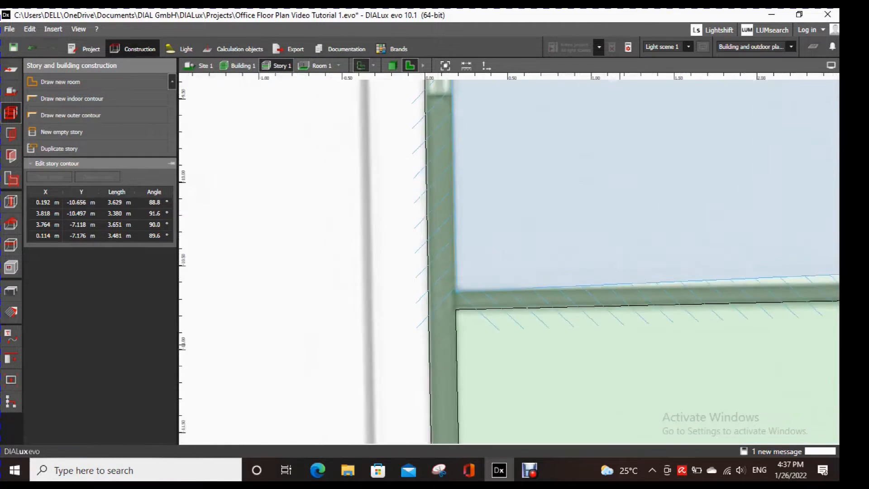
pyautogui.moveTo(620, 345); pyautogui.dragTo(294, 339, button='middle')
pyautogui.scroll(4, 733, 259)
pyautogui.moveTo(745, 258); pyautogui.dragTo(752, 291)
pyautogui.scroll(-4, 770, 285)
# - Trace the indoor contour of the office above Room 10 through about (0.07, -3.61), (0.13, -7.01), (3.77, -6.94) and (3.71, -3.56) m
pyautogui.moveTo(679, 158); pyautogui.dragTo(649, 365, button='middle')
pyautogui.moveTo(679, 159); pyautogui.dragTo(648, 365, button='middle')
pyautogui.scroll(-3, 635, 258)
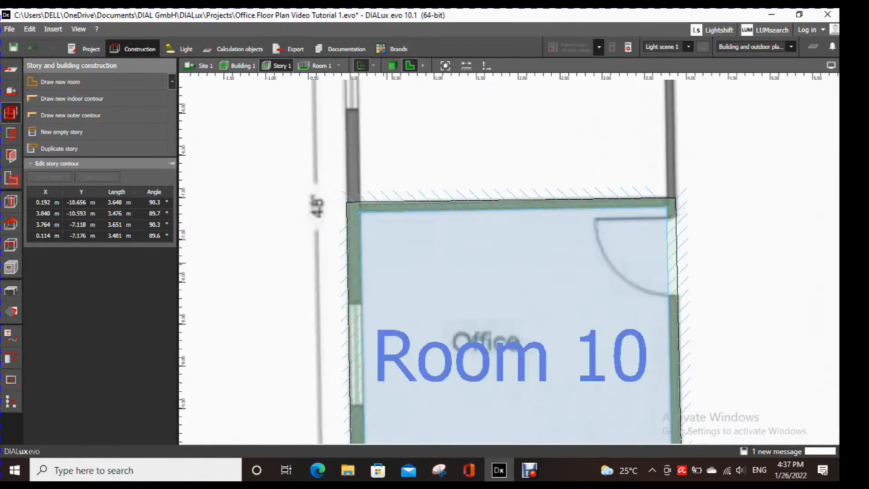
pyautogui.scroll(-3, 466, 263)
pyautogui.moveTo(520, 182); pyautogui.dragTo(565, 317, button='middle')
pyautogui.scroll(1, 497, 236)
pyautogui.click(72, 98)
pyautogui.scroll(3, 437, 184)
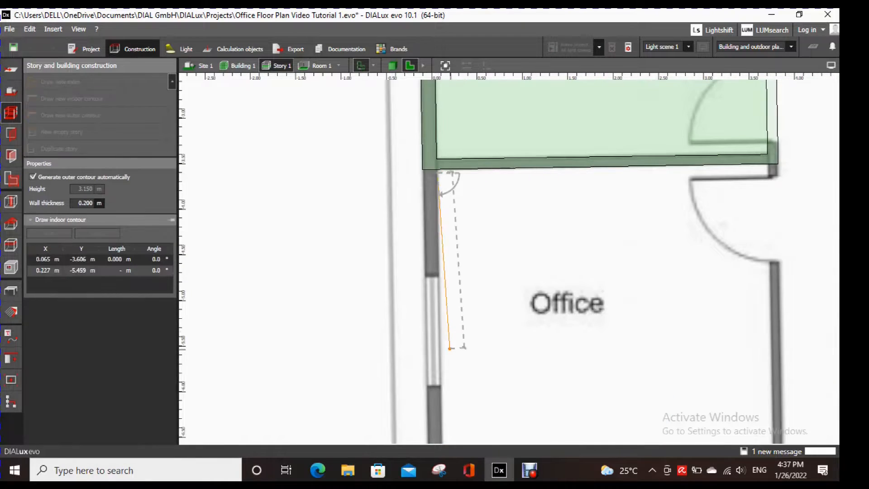
pyautogui.moveTo(448, 385); pyautogui.dragTo(454, 168, button='middle')
pyautogui.scroll(3, 443, 262)
pyautogui.click(455, 262)
pyautogui.moveTo(619, 221); pyautogui.dragTo(246, 245, button='middle')
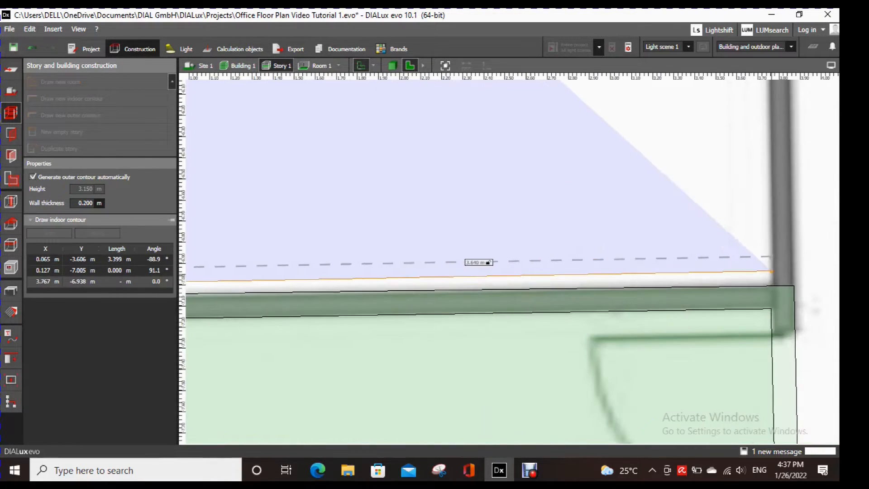
pyautogui.click(770, 270)
pyautogui.scroll(-2, 770, 270)
pyautogui.moveTo(765, 113); pyautogui.dragTo(764, 385, button='middle')
pyautogui.click(754, 213)
pyautogui.moveTo(393, 259); pyautogui.dragTo(635, 290, button='middle')
pyautogui.click(595, 281)
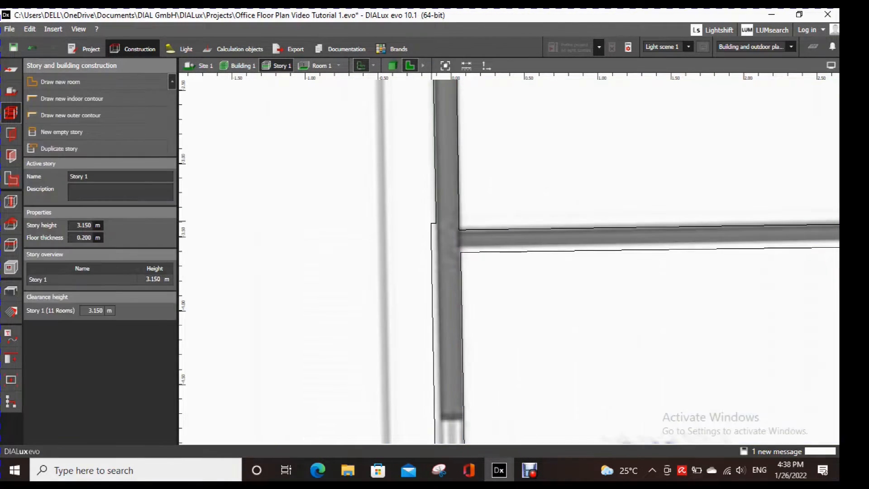
# - Move Room 11's upper-left outer contour corner to about (-0.10, -3.51) m
pyautogui.click(432, 226)
pyautogui.moveTo(432, 223); pyautogui.dragTo(436, 238)
pyautogui.scroll(-1, 572, 285)
# - Align Room 11's lower-right and upper-right outer contour corners with the wall edges on the imported plan
pyautogui.moveTo(535, 407); pyautogui.dragTo(534, 113, button='middle')
pyautogui.scroll(4, 498, 267)
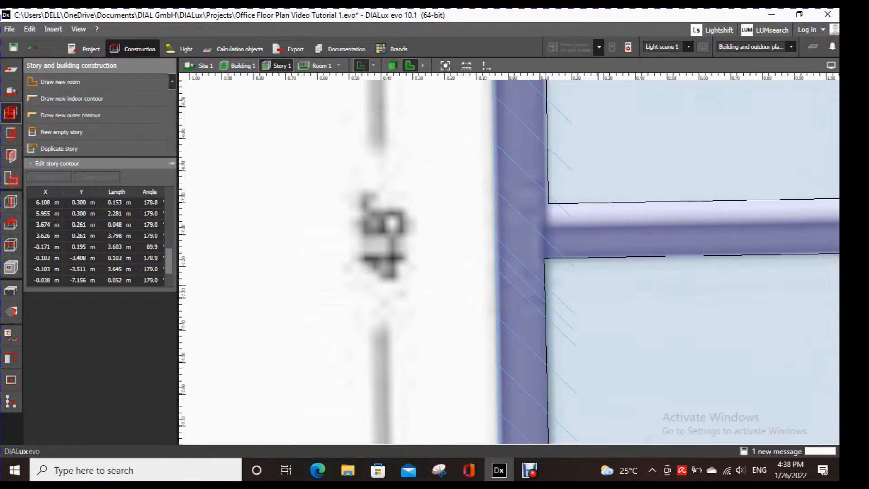
pyautogui.scroll(-3, 601, 253)
pyautogui.moveTo(769, 253); pyautogui.dragTo(389, 267, button='middle')
pyautogui.scroll(2, 720, 270)
pyautogui.moveTo(697, 275); pyautogui.dragTo(695, 254)
pyautogui.scroll(-4, 719, 275)
pyautogui.moveTo(706, 149); pyautogui.dragTo(706, 326, button='middle')
pyautogui.scroll(4, 713, 199)
pyautogui.moveTo(718, 184); pyautogui.dragTo(701, 215)
pyautogui.scroll(-3, 715, 243)
# - Move Room 11's left indoor contour corners to about (0.06, -3.56) and (0.13, -7.07) m
pyautogui.moveTo(476, 258); pyautogui.dragTo(625, 242, button='middle')
pyautogui.click(423, 237)
pyautogui.scroll(4, 422, 229)
pyautogui.moveTo(384, 227); pyautogui.dragTo(384, 214)
pyautogui.scroll(-1, 495, 272)
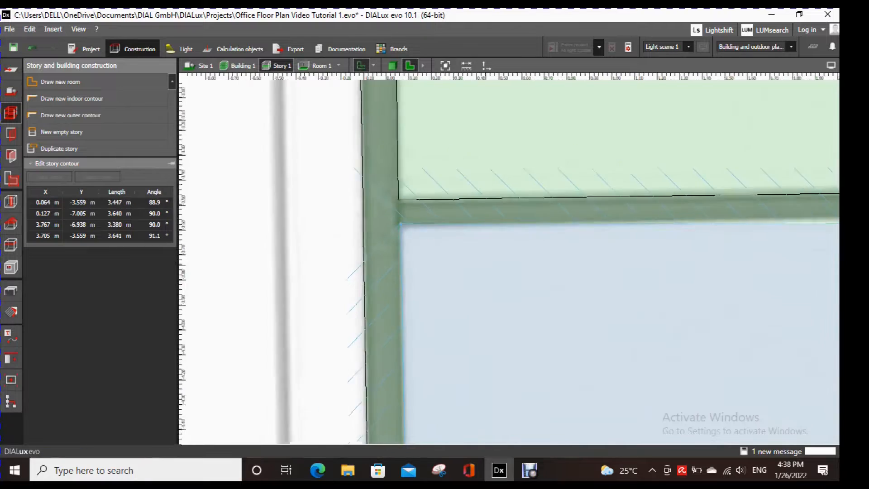
pyautogui.scroll(-4, 452, 254)
pyautogui.moveTo(457, 389); pyautogui.dragTo(462, 136, button='middle')
pyautogui.scroll(4, 446, 351)
pyautogui.moveTo(441, 351); pyautogui.dragTo(442, 365)
pyautogui.scroll(-2, 466, 362)
# - Move Room 11's right indoor contour corners to about (3.77, -7.02) and (3.71, -3.50) m and end the contour editing
pyautogui.moveTo(679, 353); pyautogui.dragTo(457, 305, button='middle')
pyautogui.scroll(4, 804, 302)
pyautogui.moveTo(774, 299); pyautogui.dragTo(776, 326)
pyautogui.scroll(-4, 769, 317)
pyautogui.moveTo(742, 158); pyautogui.dragTo(702, 362, button='middle')
pyautogui.scroll(3, 733, 133)
pyautogui.moveTo(730, 150); pyautogui.dragTo(731, 135)
pyautogui.scroll(-4, 665, 194)
pyautogui.scroll(-5, 506, 210)
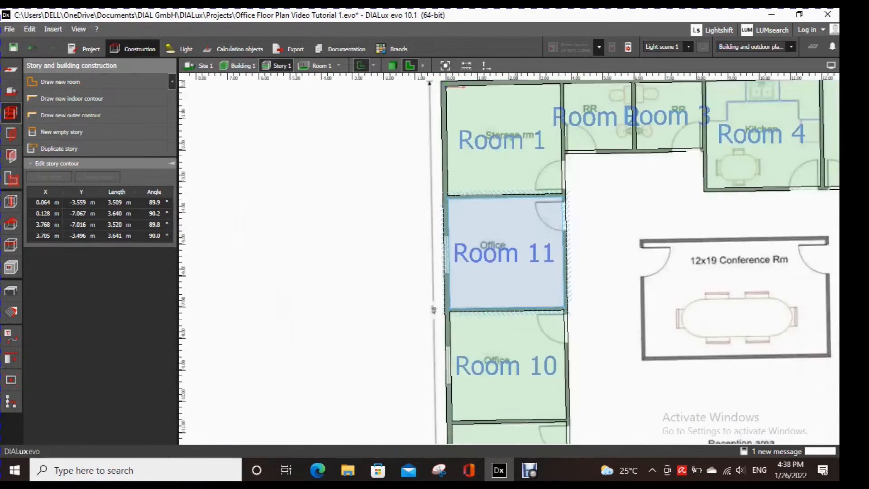
pyautogui.scroll(-1, 519, 271)
pyautogui.press('Escape')
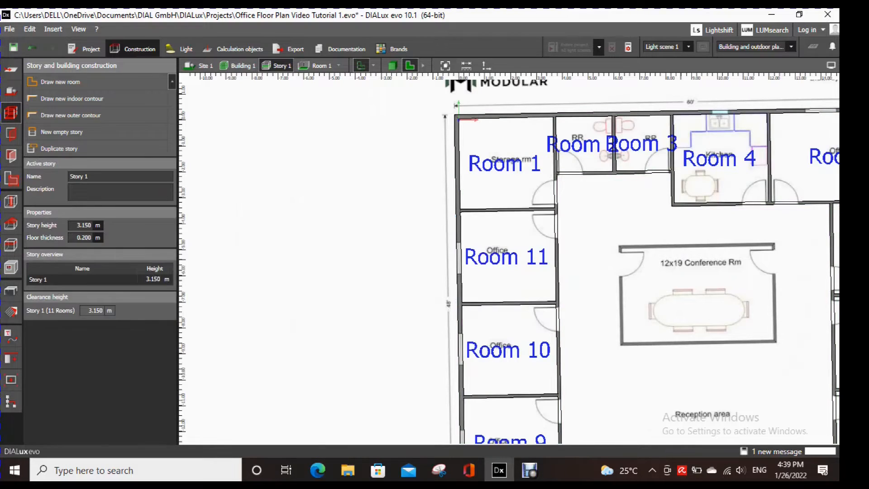
# - Look over the traced rooms on the floor plan and decline the reminder to save the project
pyautogui.moveTo(602, 271); pyautogui.dragTo(515, 274, button='middle')
pyautogui.scroll(3, 511, 176)
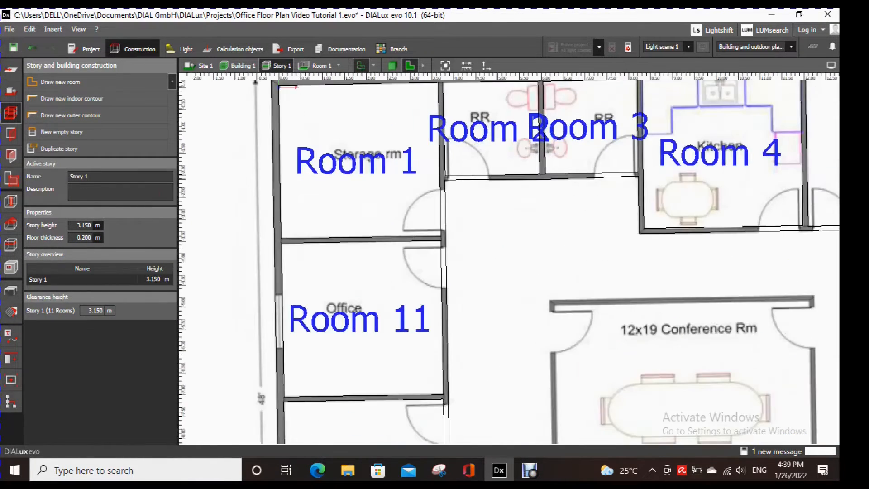
pyautogui.scroll(-3, 525, 216)
pyautogui.moveTo(653, 297); pyautogui.dragTo(528, 272, button='middle')
pyautogui.scroll(-2, 528, 272)
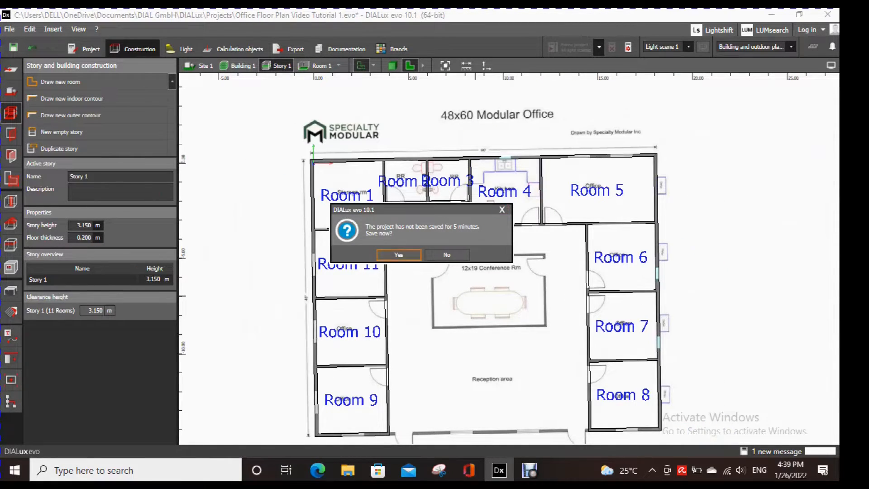
pyautogui.click(447, 255)
# - Show the story in 3D and orbit it to examine the walls of the traced rooms
pyautogui.moveTo(470, 435); pyautogui.dragTo(490, 350, button='middle')
pyautogui.scroll(2, 452, 351)
pyautogui.scroll(-2, 454, 357)
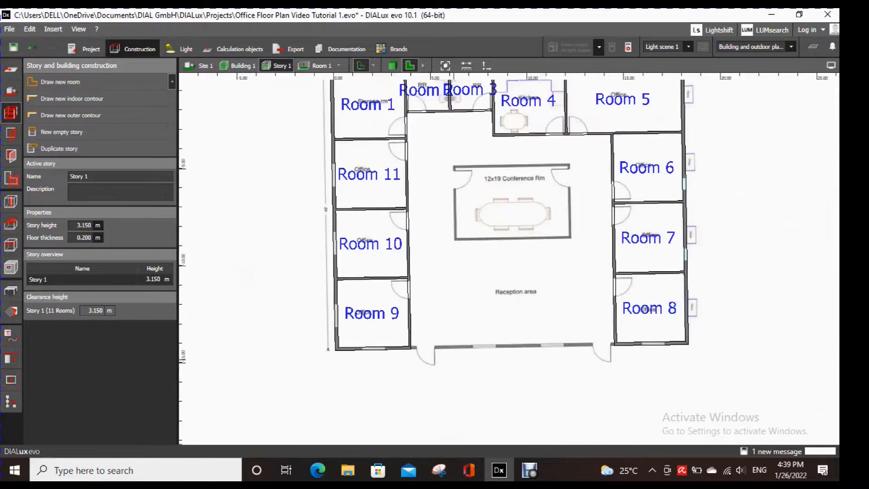
pyautogui.click(392, 66)
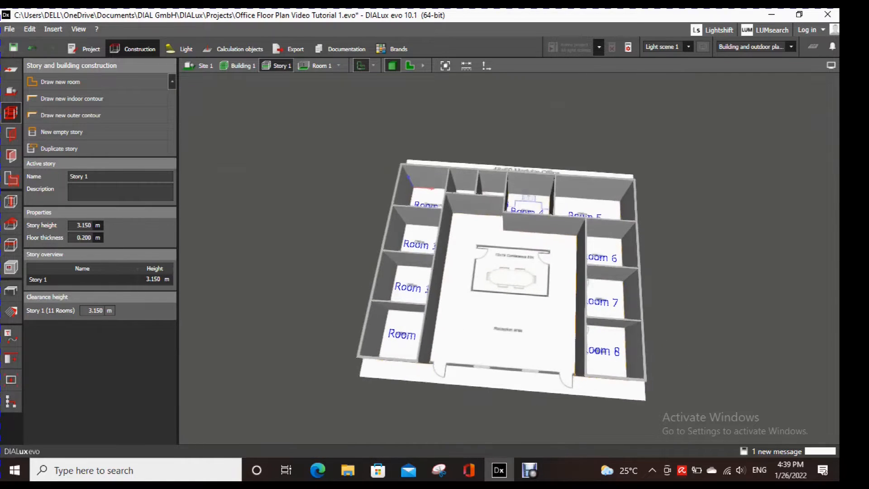
pyautogui.moveTo(588, 281); pyautogui.dragTo(555, 280, button='right')
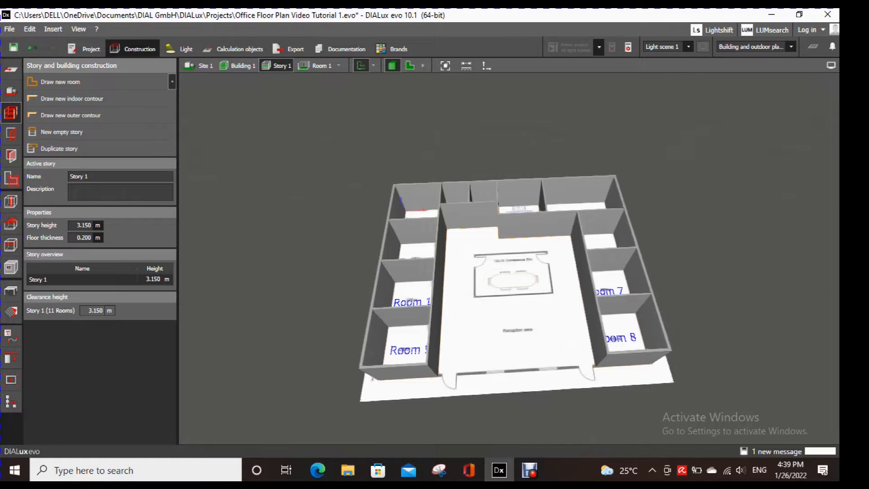
# - Return to the floor plan and begin a new room for the reception area through about (4.20, -14.20), (14.43, -13.99) and (14.21, -3.29) m
pyautogui.click(410, 66)
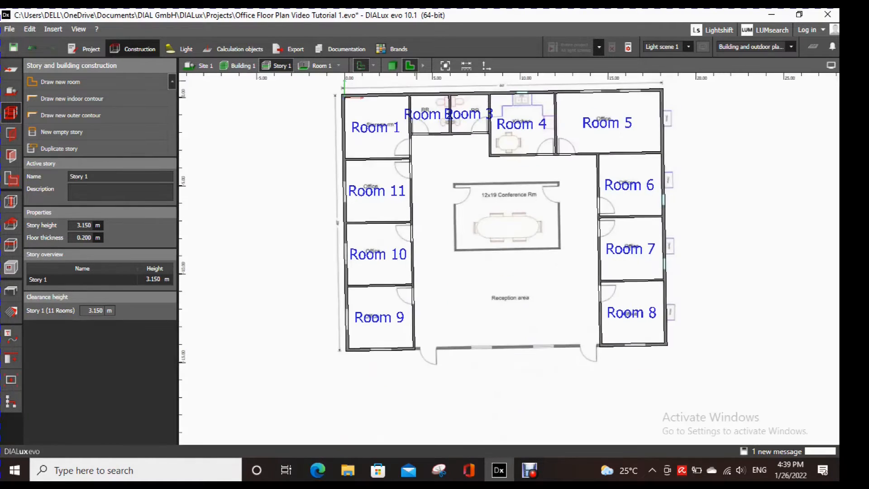
pyautogui.click(60, 82)
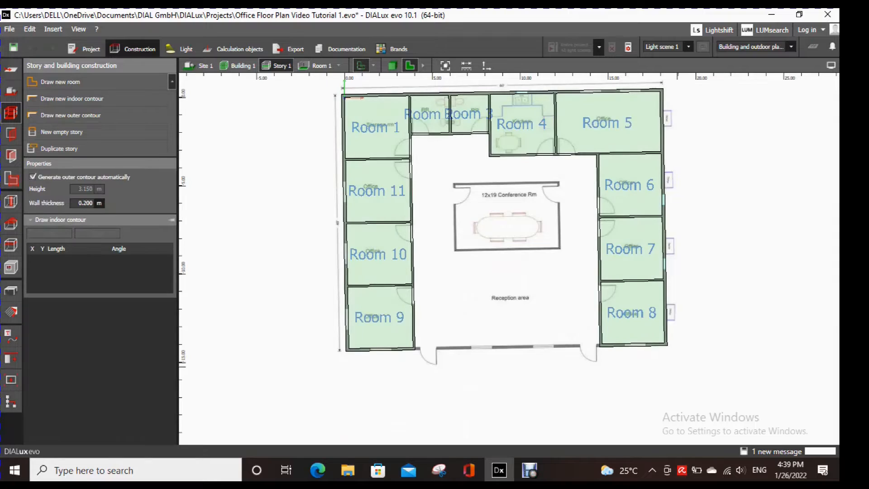
pyautogui.scroll(2, 543, 352)
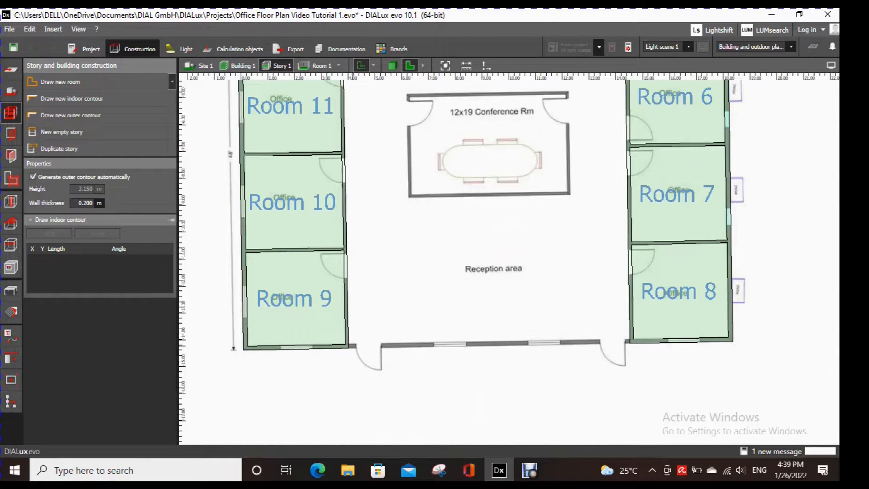
pyautogui.scroll(3, 627, 339)
pyautogui.click(627, 339)
pyautogui.scroll(-2, 619, 306)
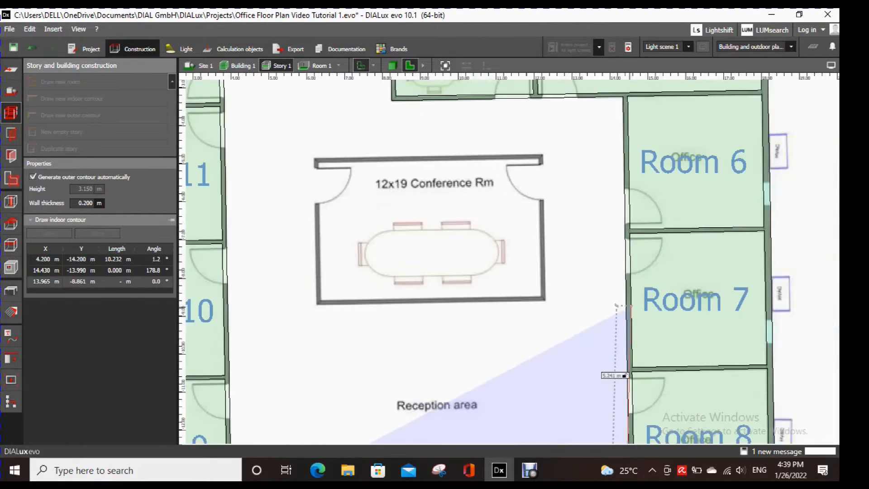
pyautogui.scroll(3, 623, 215)
pyautogui.click(623, 190)
# - Continue the reception area's contour through about (8.16, -3.42), (8.14, -2.12) and (3.89, -2.20) m and close it
pyautogui.moveTo(346, 195); pyautogui.dragTo(604, 225, button='middle')
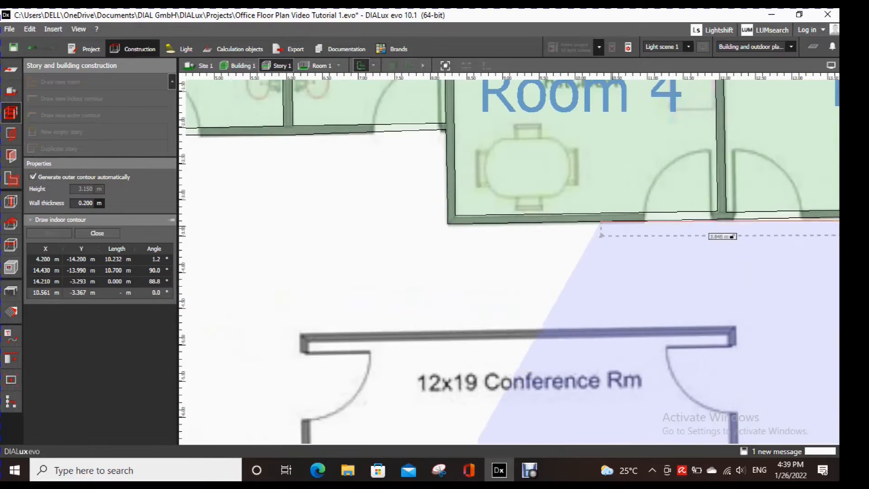
pyautogui.click(443, 229)
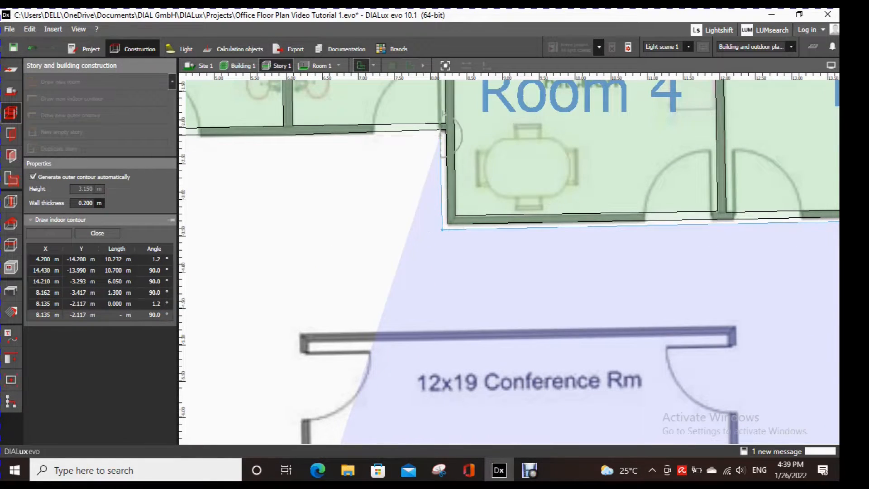
pyautogui.moveTo(443, 136); pyautogui.dragTo(671, 204, button='middle')
pyautogui.click(364, 211)
pyautogui.scroll(-2, 369, 326)
pyautogui.moveTo(368, 435); pyautogui.dragTo(464, 213, button='middle')
pyautogui.moveTo(485, 432); pyautogui.dragTo(550, 135, button='middle')
pyautogui.scroll(1, 556, 224)
pyautogui.rightClick(558, 221)
pyautogui.click(586, 229)
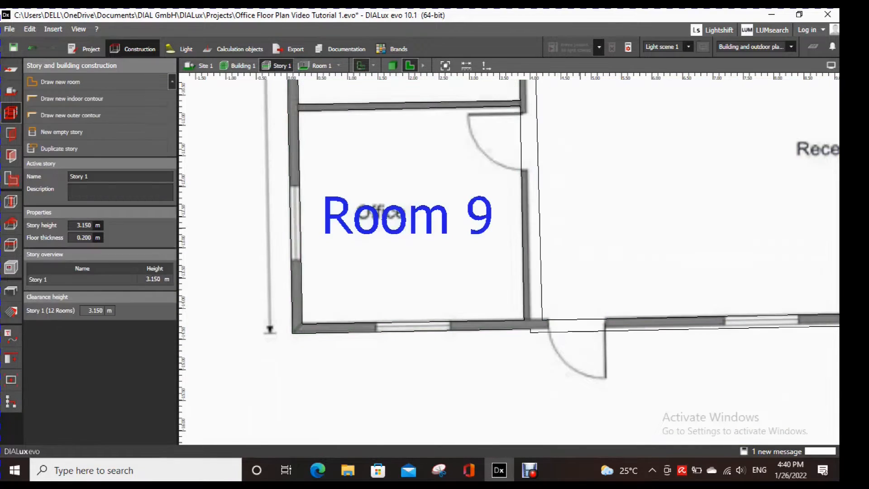
# - Move Room 12's lower outer contour corners to about (4.10, -14.35) and (14.59, -14.16) m
pyautogui.scroll(3, 543, 335)
pyautogui.click(504, 317)
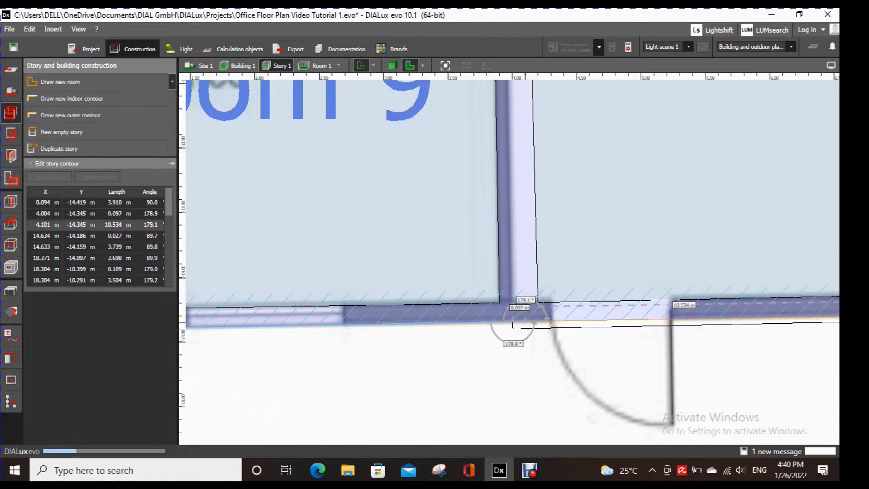
pyautogui.scroll(-3, 514, 330)
pyautogui.scroll(-1, 552, 331)
pyautogui.moveTo(571, 331); pyautogui.dragTo(208, 335, button='middle')
pyautogui.moveTo(765, 318); pyautogui.dragTo(534, 312, button='middle')
pyautogui.scroll(10, 534, 312)
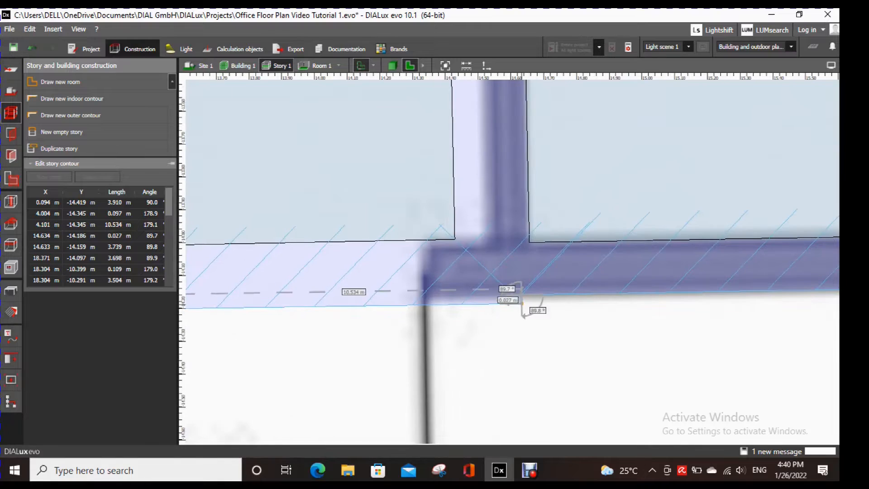
pyautogui.scroll(-10, 537, 358)
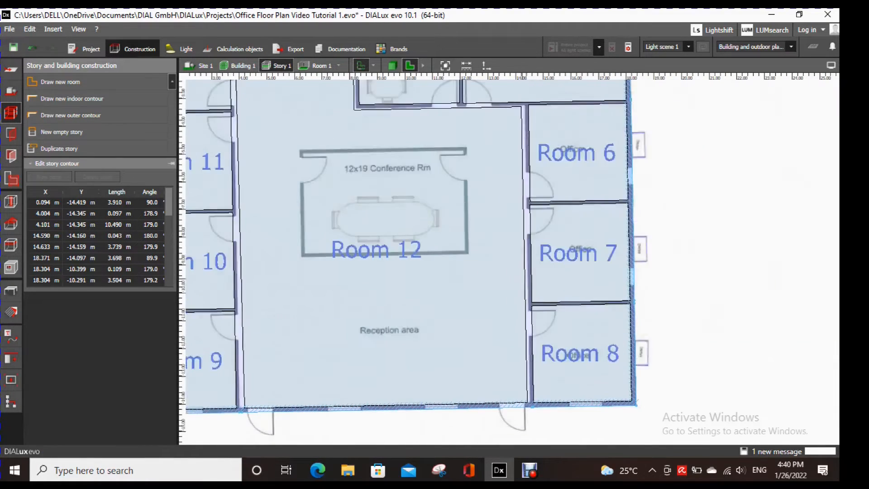
# - Move Room 12's lower indoor contour corners to about (3.99, -14.18) and (14.52, -13.99) m
pyautogui.moveTo(527, 107); pyautogui.dragTo(536, 258, button='middle')
pyautogui.scroll(5, 535, 258)
pyautogui.scroll(-2, 537, 258)
pyautogui.scroll(-4, 538, 262)
pyautogui.moveTo(362, 319); pyautogui.dragTo(544, 87, button='middle')
pyautogui.scroll(4, 423, 346)
pyautogui.scroll(4, 440, 331)
pyautogui.moveTo(439, 358); pyautogui.dragTo(422, 359)
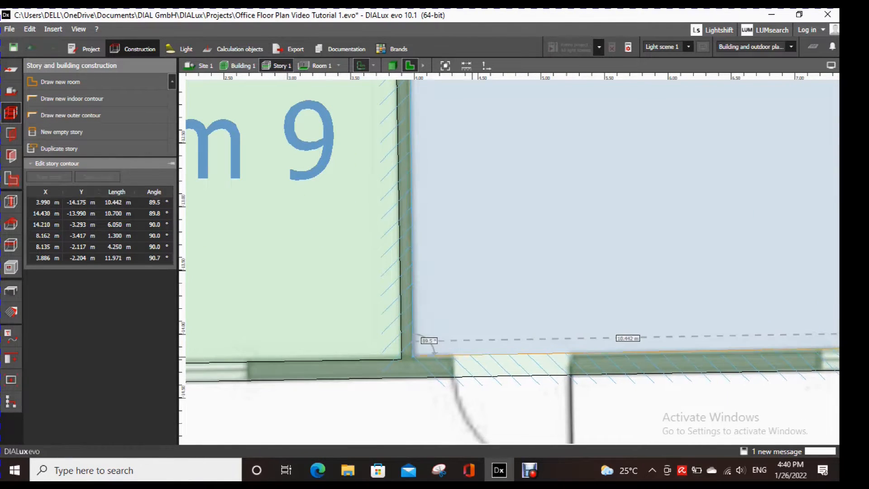
pyautogui.scroll(-4, 473, 357)
pyautogui.moveTo(760, 348); pyautogui.dragTo(297, 342, button='middle')
pyautogui.scroll(4, 593, 340)
pyautogui.moveTo(594, 339); pyautogui.dragTo(607, 339)
# - Move Room 12's indoor contour corners beside Room 6 and below Room 4 to about (14.32, -3.25) and (8.22, -3.34) m
pyautogui.scroll(-2, 668, 356)
pyautogui.scroll(-2, 669, 355)
pyautogui.moveTo(658, 104); pyautogui.dragTo(652, 398, button='middle')
pyautogui.moveTo(633, 126); pyautogui.dragTo(633, 310, button='middle')
pyautogui.scroll(3, 634, 308)
pyautogui.moveTo(630, 307); pyautogui.dragTo(636, 304)
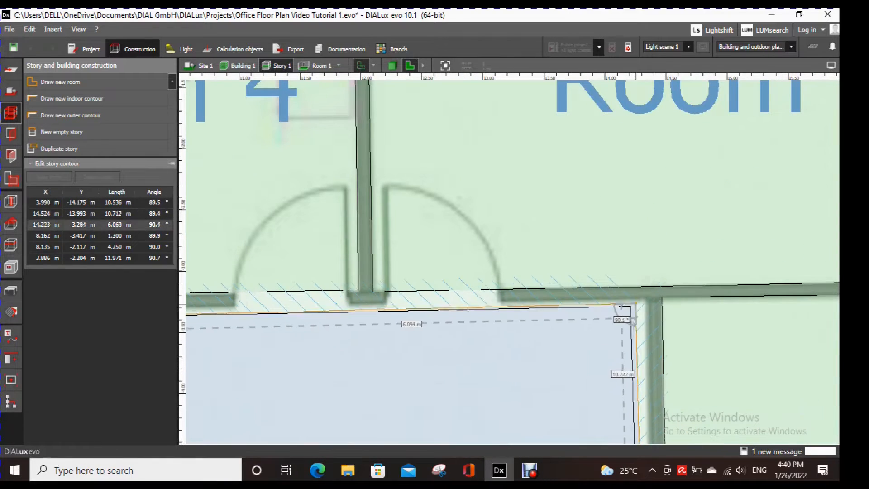
pyautogui.scroll(-3, 443, 353)
pyautogui.moveTo(194, 342); pyautogui.dragTo(479, 283, button='middle')
pyautogui.scroll(3, 466, 284)
pyautogui.moveTo(430, 269); pyautogui.dragTo(435, 260)
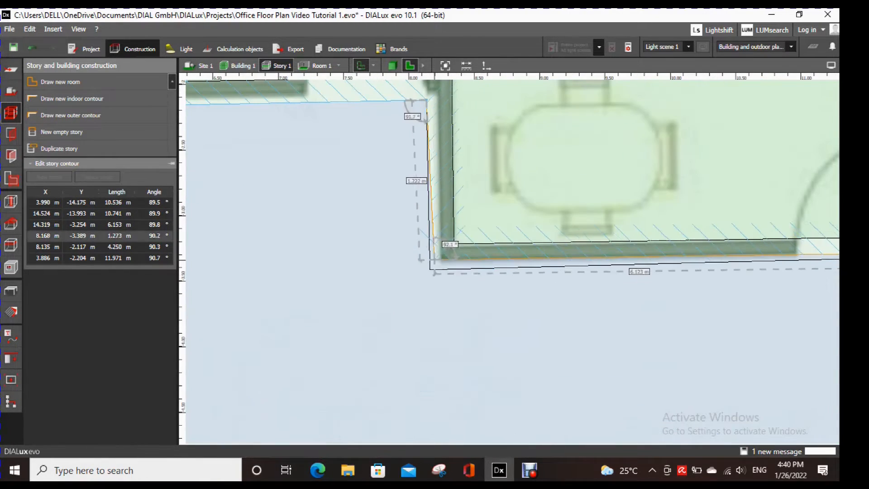
# - Move Room 12's indoor contour corners below Rooms 3 and 2 to about (8.23, -2.05) and (3.79, -2.13) m
pyautogui.moveTo(427, 102); pyautogui.dragTo(456, 252, button='middle')
pyautogui.scroll(3, 456, 252)
pyautogui.moveTo(456, 252); pyautogui.dragTo(473, 236)
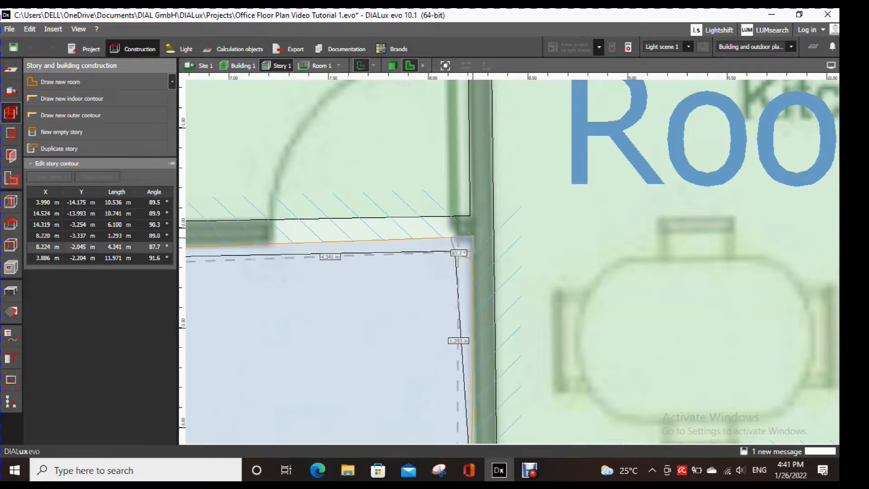
pyautogui.scroll(-3, 474, 236)
pyautogui.moveTo(199, 253); pyautogui.dragTo(476, 281, button='middle')
pyautogui.scroll(3, 430, 285)
pyautogui.moveTo(287, 256); pyautogui.dragTo(268, 241)
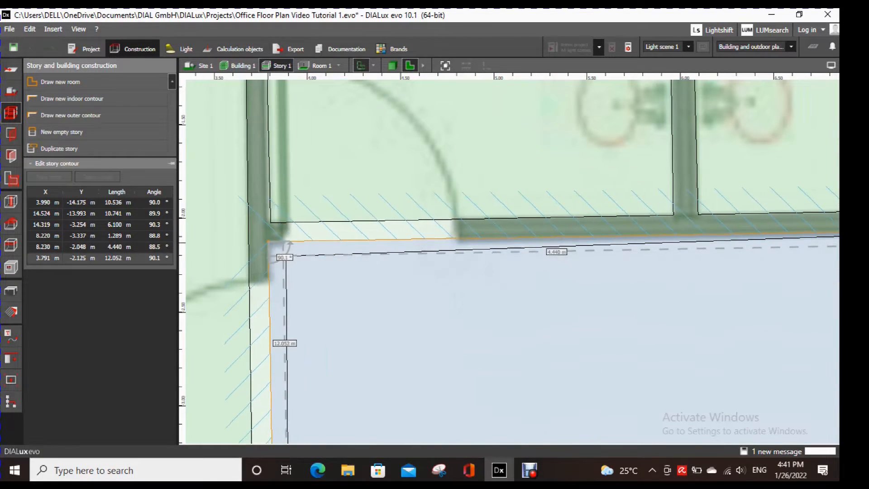
# - Move Room 2's lower-left indoor contour corner to about (3.79, -2.01) m and end the contour editing
pyautogui.click(272, 220)
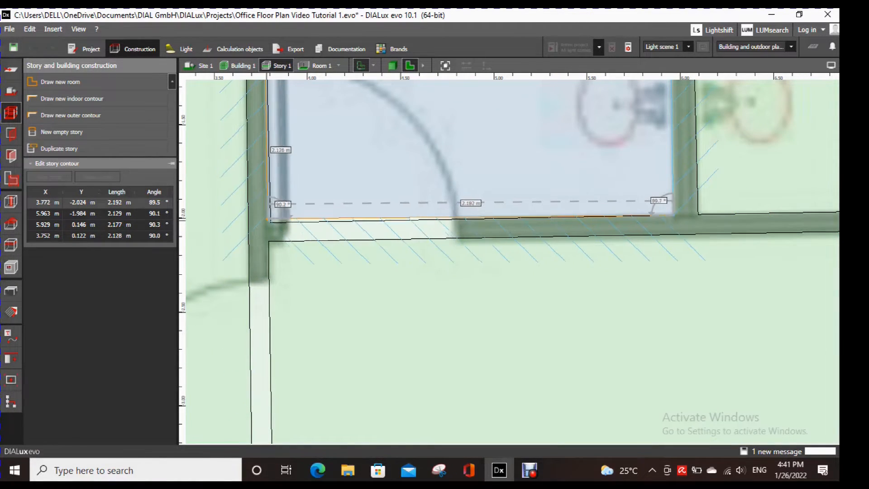
pyautogui.scroll(-4, 392, 179)
pyautogui.moveTo(362, 426); pyautogui.dragTo(387, 90, button='middle')
pyautogui.scroll(-2, 387, 91)
pyautogui.moveTo(448, 335); pyautogui.dragTo(408, 168, button='middle')
pyautogui.scroll(-2, 407, 168)
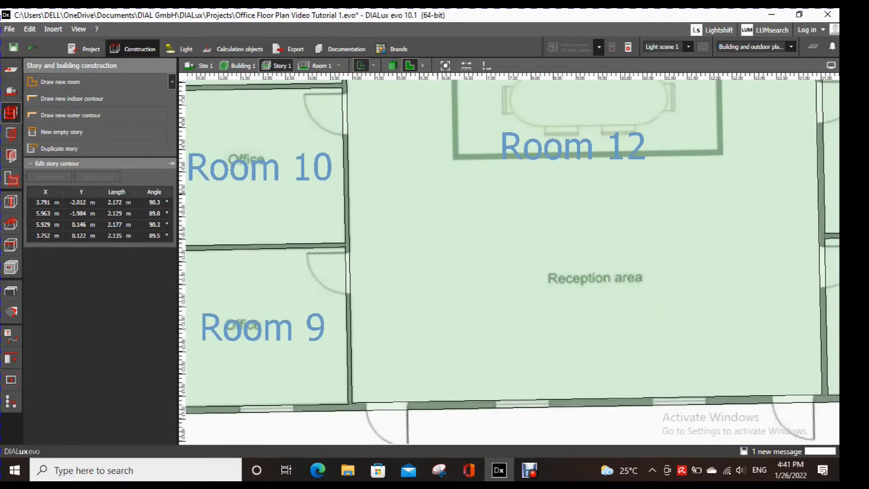
pyautogui.moveTo(427, 226); pyautogui.dragTo(376, 238, button='middle')
pyautogui.scroll(-6, 573, 301)
pyautogui.scroll(2, 548, 137)
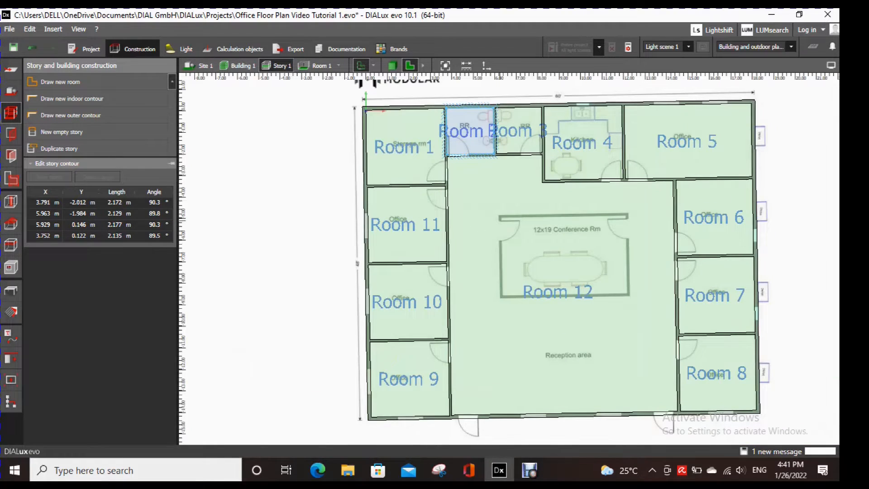
pyautogui.press('Escape')
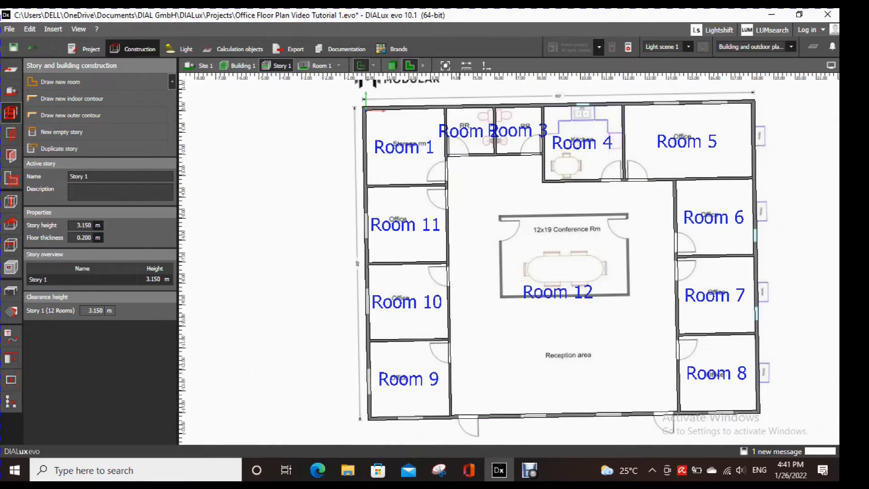
# - Display the story in 3D and orbit it to examine the building with the reception area enclosed
pyautogui.click(392, 66)
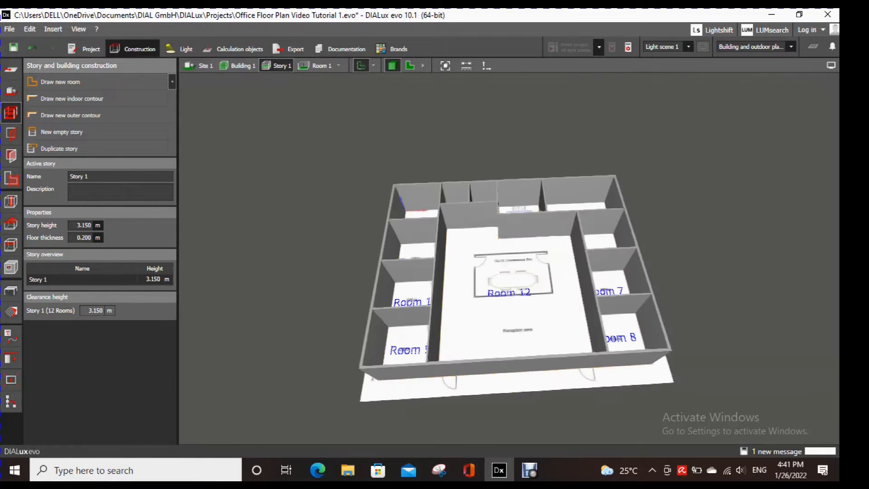
pyautogui.moveTo(516, 254); pyautogui.dragTo(520, 287, button='right')
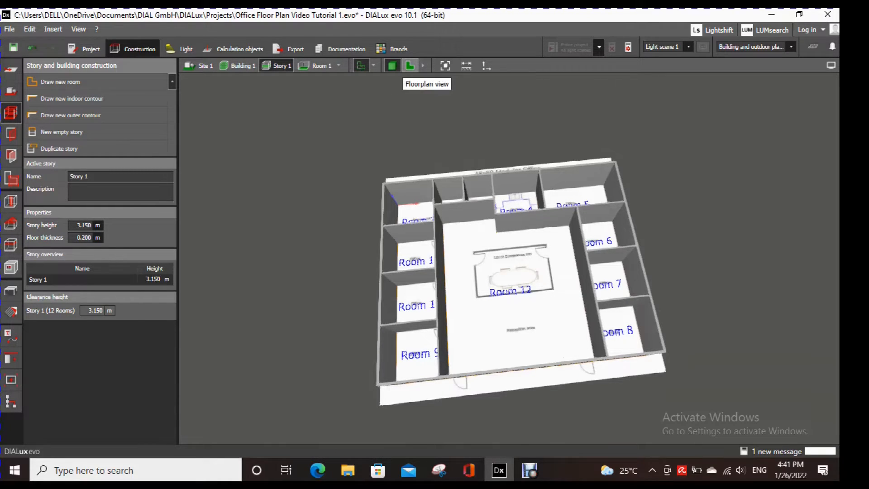
# - Return the story to the floor plan view around the conference room
pyautogui.click(410, 66)
pyautogui.scroll(5, 531, 250)
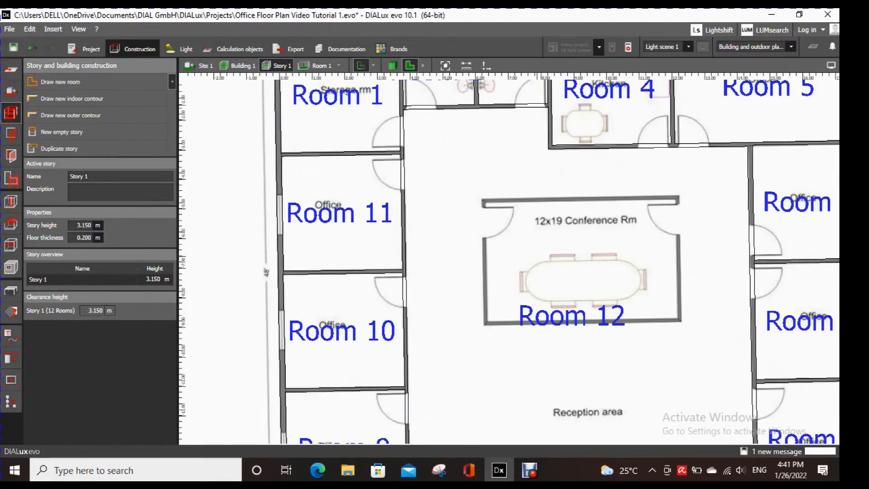
pyautogui.click(60, 82)
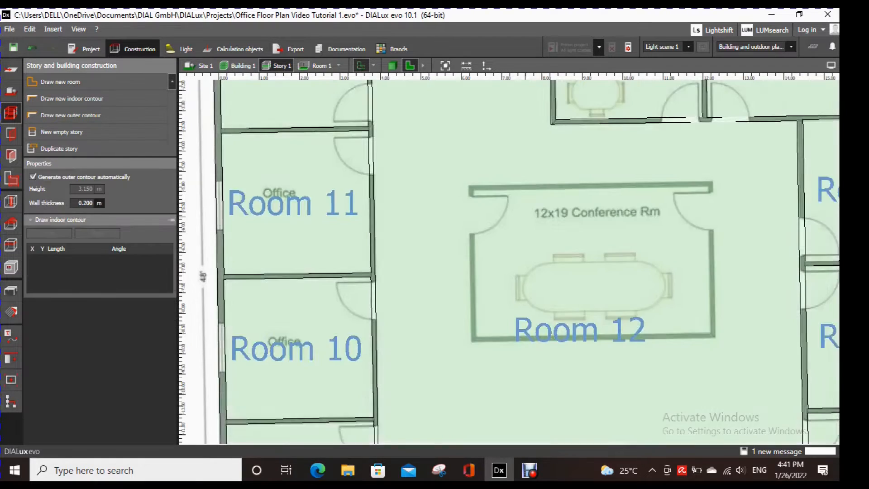
pyautogui.scroll(2, 492, 195)
pyautogui.click(466, 184)
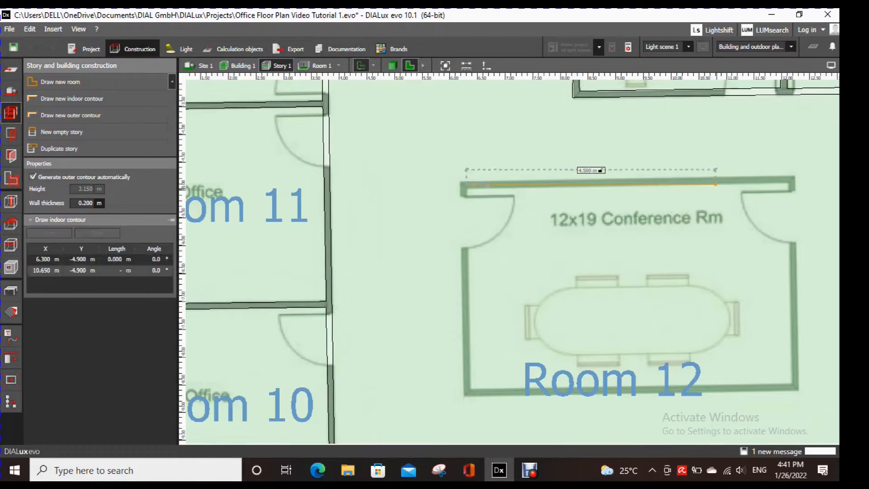
pyautogui.press('Escape')
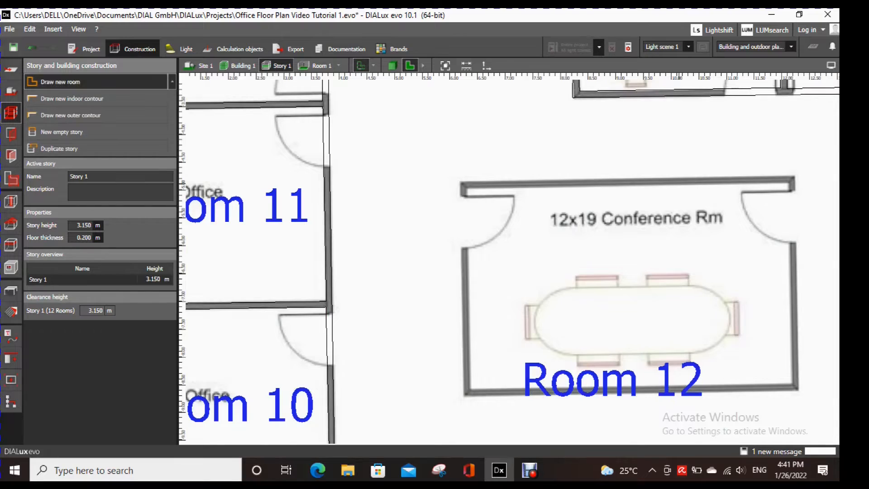
# - Trace the conference room as a new room with corners at about (6.32, -4.97), (12.10, -4.87), (12.18, -8.48) and (6.41, -8.61) m
pyautogui.click(60, 82)
pyautogui.scroll(2, 526, 200)
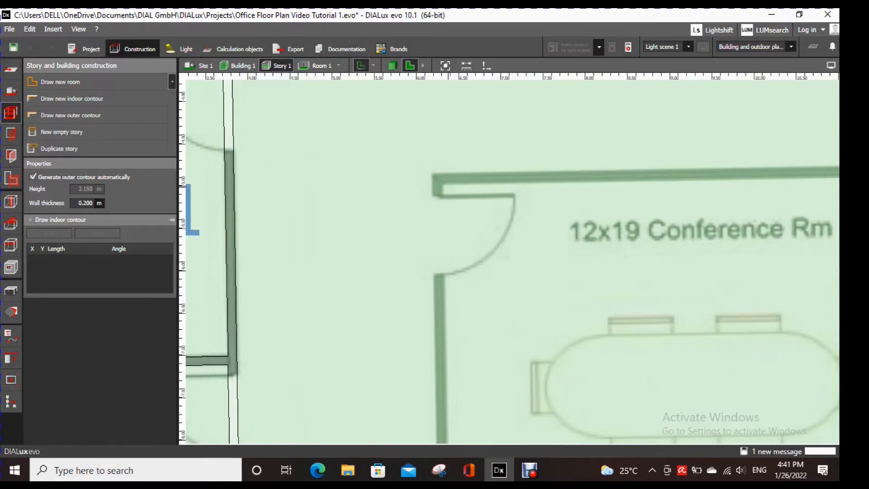
pyautogui.click(448, 182)
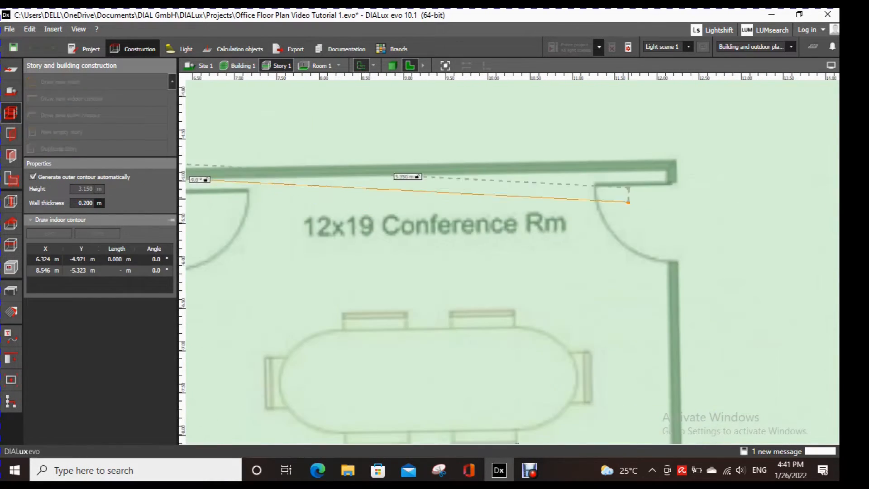
pyautogui.click(665, 170)
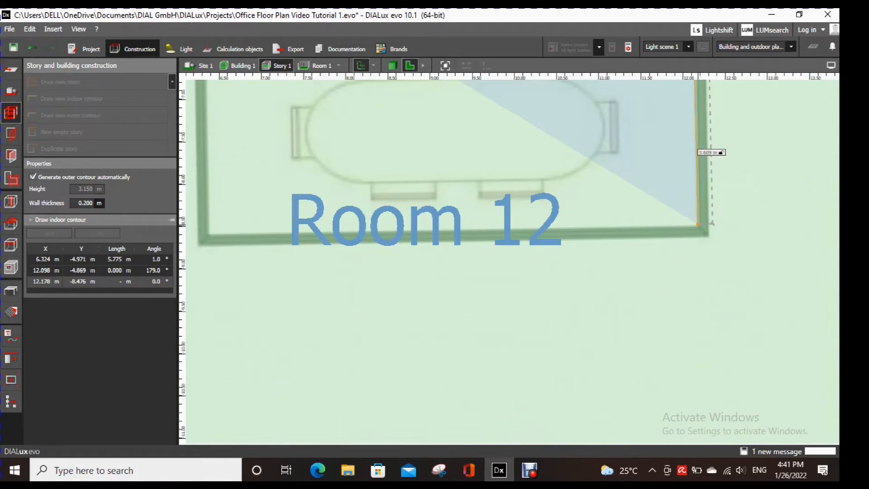
pyautogui.click(697, 223)
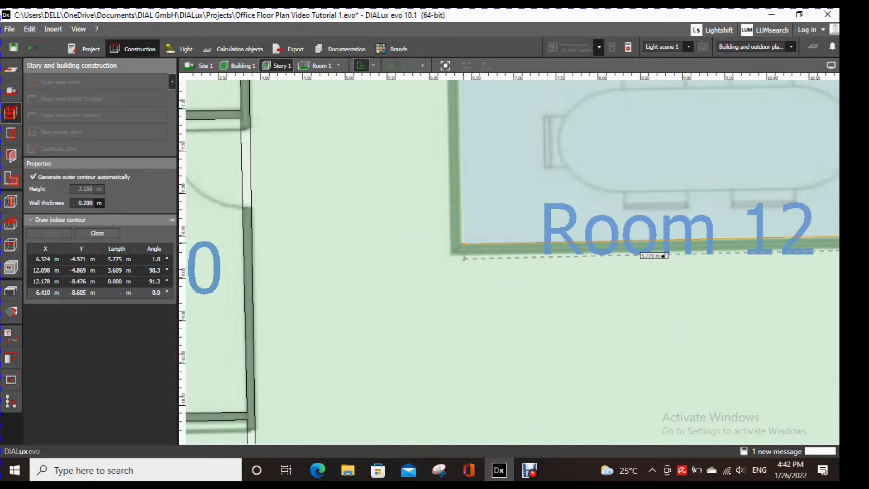
pyautogui.click(464, 245)
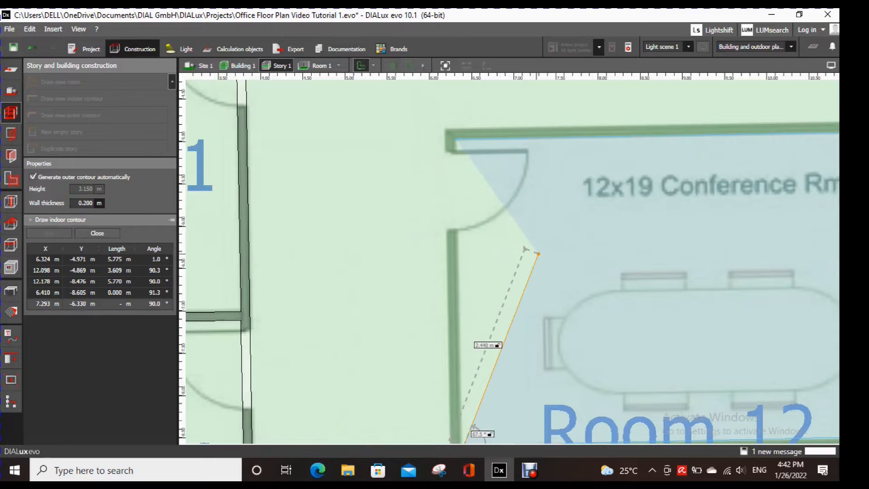
pyautogui.click(537, 253)
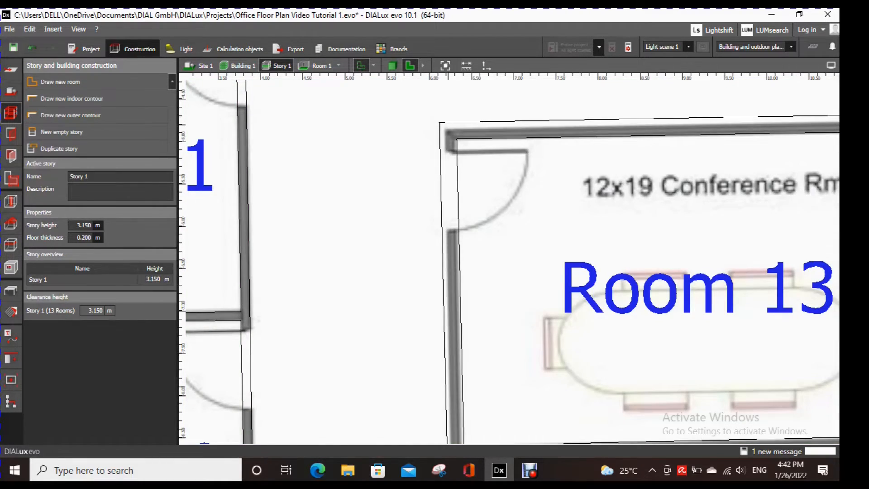
# - Move Room 13's upper-left and lower-left outer contour corners to about (6.18, -4.86) and (6.25, -8.75) m
pyautogui.click(447, 121)
pyautogui.scroll(3, 447, 121)
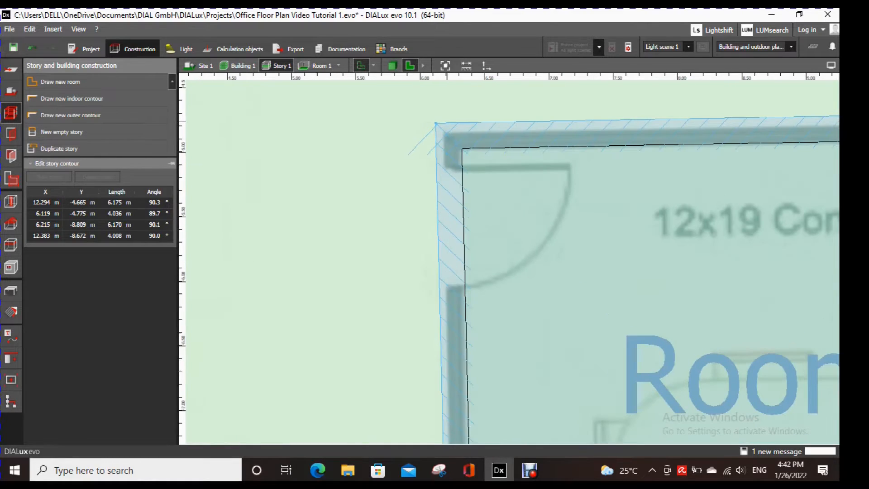
pyautogui.moveTo(436, 124); pyautogui.dragTo(443, 134)
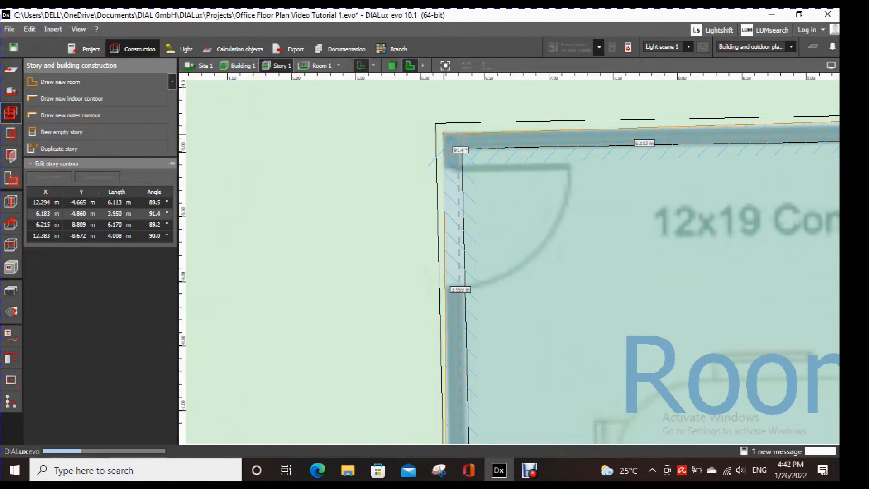
pyautogui.scroll(-4, 444, 135)
pyautogui.scroll(5, 457, 385)
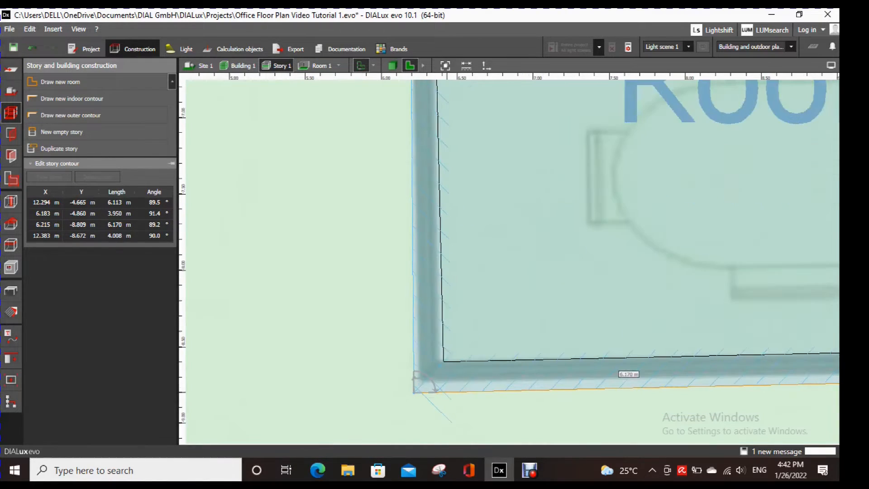
pyautogui.scroll(2, 421, 382)
pyautogui.moveTo(412, 383); pyautogui.dragTo(420, 374)
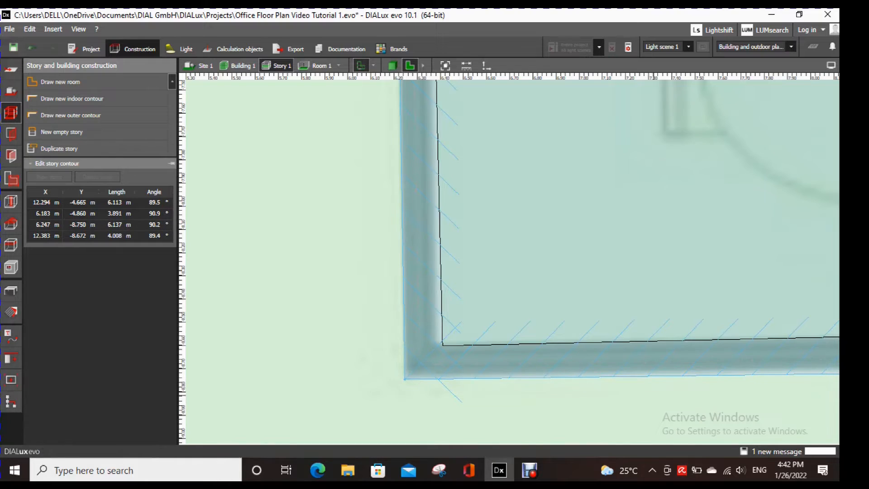
# - Move Room 13's lower-right and upper-right outer contour corners to about (12.31, -8.63) and (12.24, -4.74) m
pyautogui.moveTo(815, 379); pyautogui.dragTo(282, 346, button='middle')
pyautogui.scroll(-2, 390, 345)
pyautogui.moveTo(590, 369); pyautogui.dragTo(244, 355, button='middle')
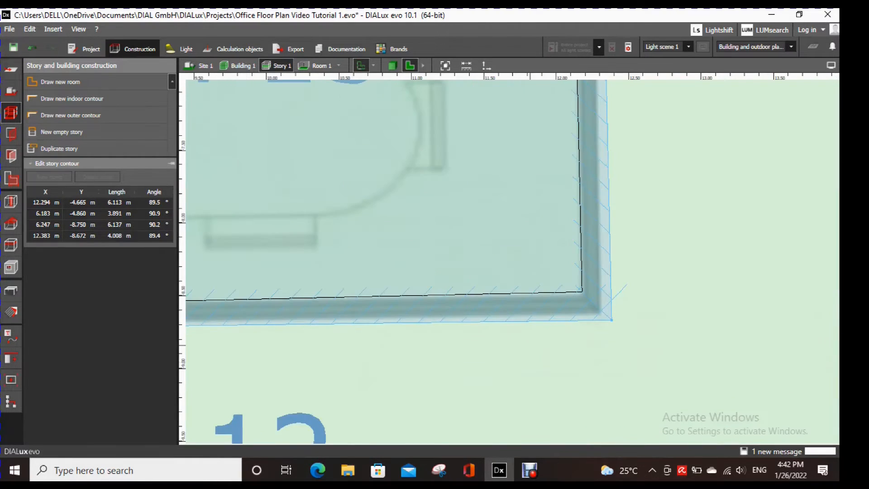
pyautogui.scroll(2, 587, 319)
pyautogui.moveTo(635, 320); pyautogui.dragTo(613, 308)
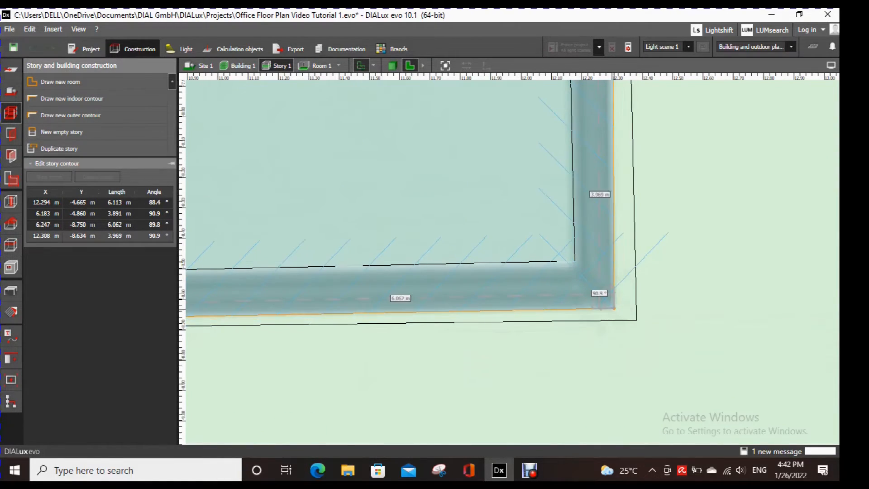
pyautogui.scroll(-4, 647, 332)
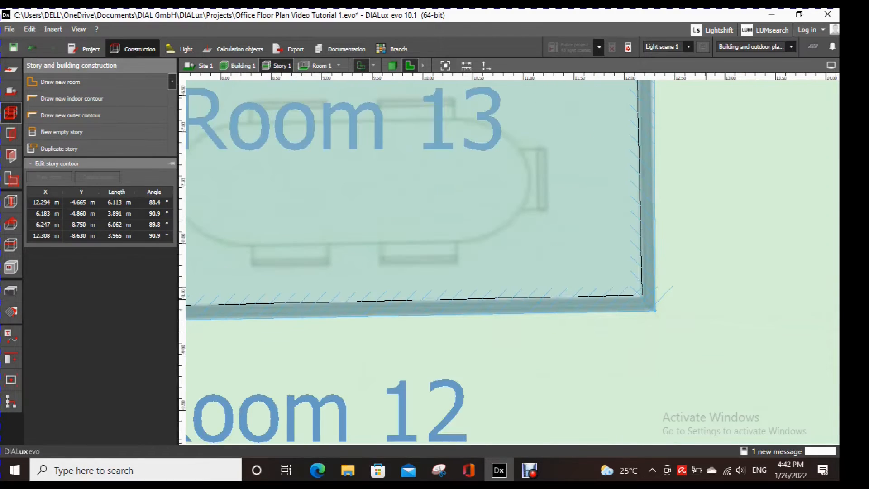
pyautogui.moveTo(705, 221); pyautogui.dragTo(651, 468, button='middle')
pyautogui.scroll(2, 599, 156)
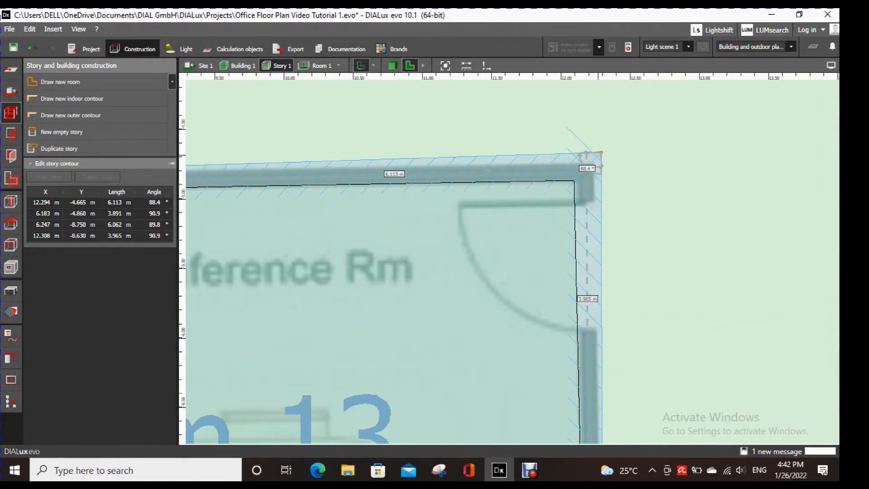
pyautogui.moveTo(600, 153)
pyautogui.mouseDown()
pyautogui.moveTo(588, 161)
pyautogui.moveTo(595, 163)
pyautogui.mouseUp()
pyautogui.scroll(-5, 634, 240)
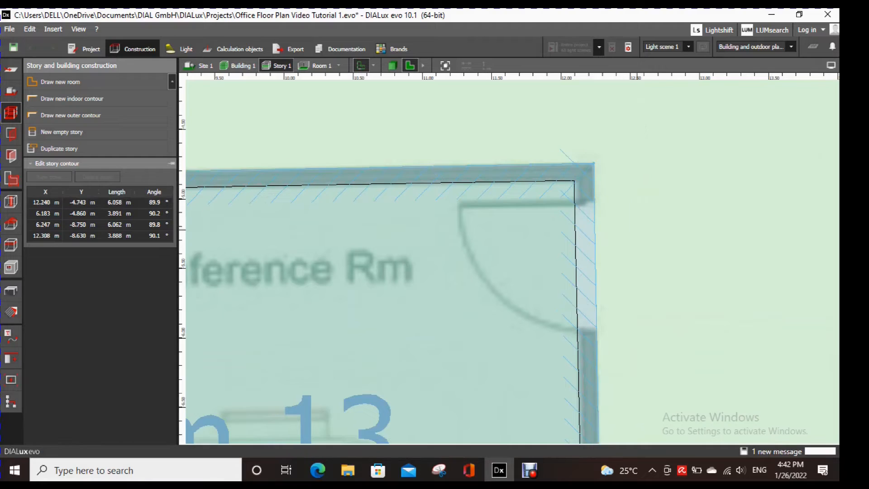
# - Move Room 13's upper-left and lower-left indoor contour corners to about (6.30, -4.99) and (6.38, -8.61) m
pyautogui.scroll(5, 361, 238)
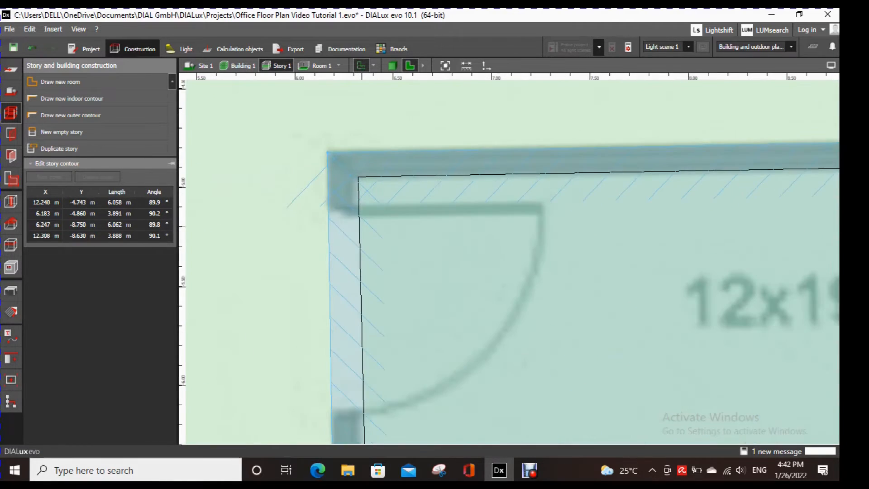
pyautogui.click(371, 191)
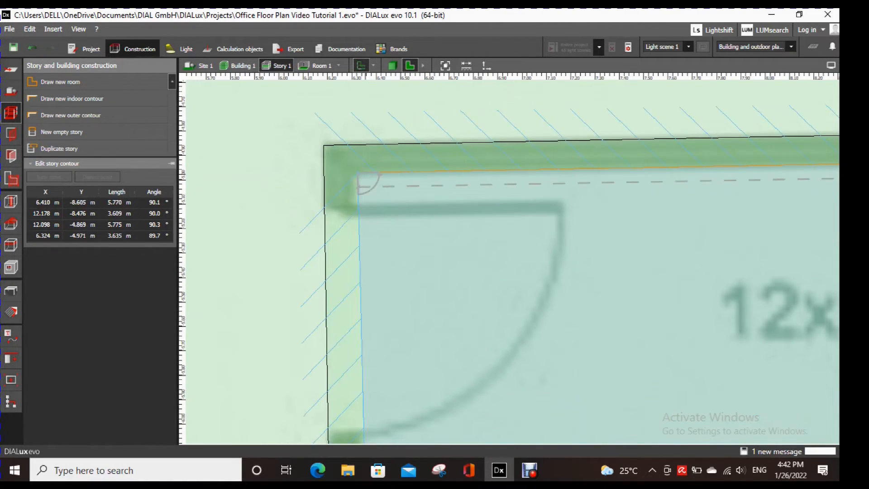
pyautogui.moveTo(358, 173); pyautogui.dragTo(352, 176)
pyautogui.scroll(-3, 445, 234)
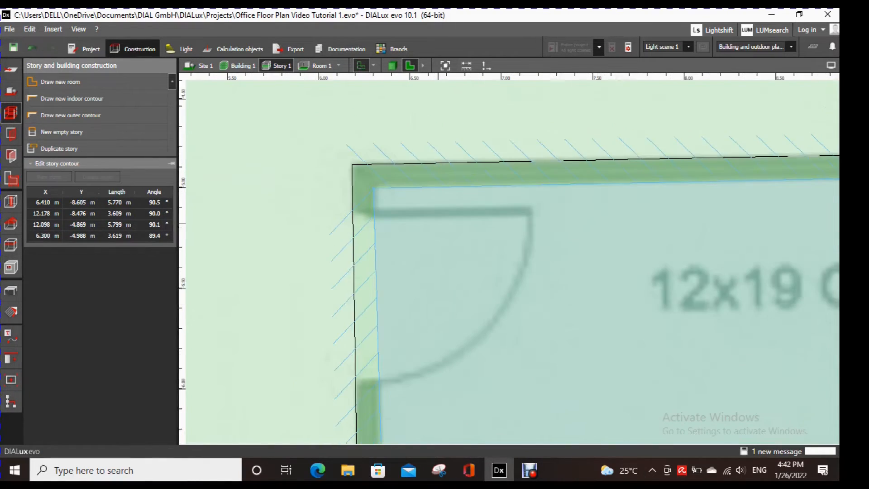
pyautogui.moveTo(446, 399); pyautogui.dragTo(446, 157, button='middle')
pyautogui.scroll(3, 418, 355)
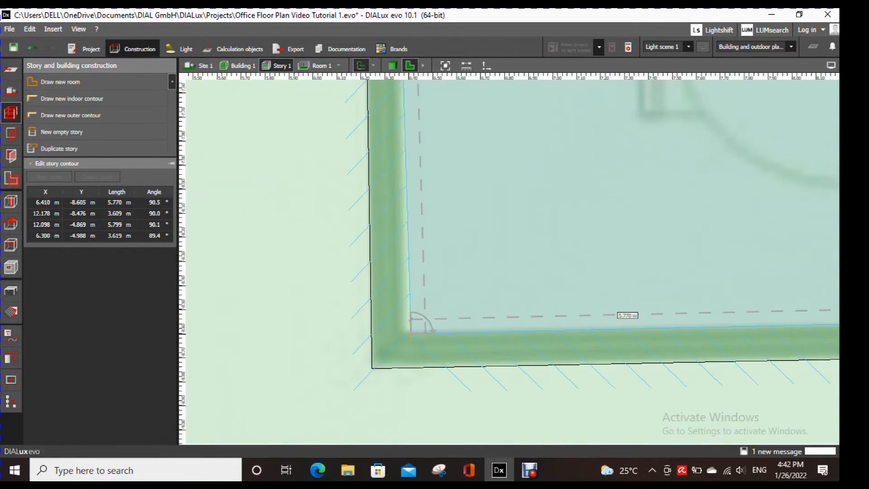
pyautogui.moveTo(411, 334); pyautogui.dragTo(402, 333)
pyautogui.scroll(-3, 461, 340)
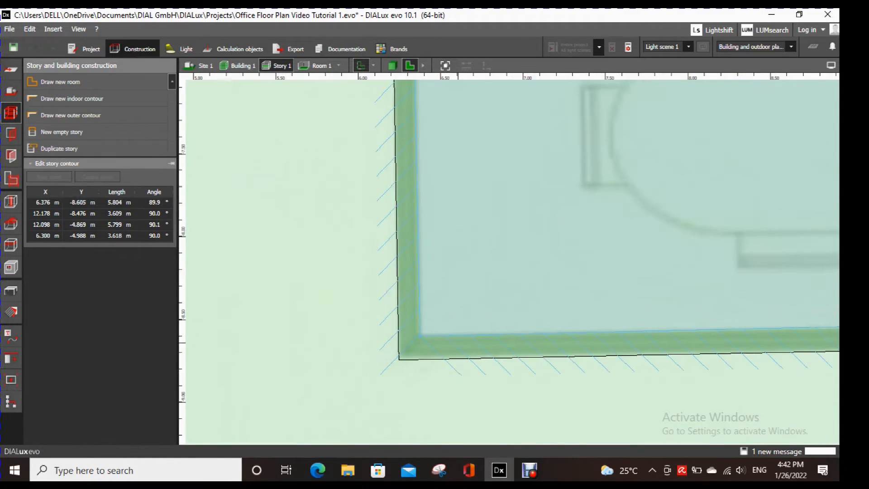
# - Move Room 13's lower-right and upper-right indoor contour corners to about (12.18, -8.49) and (12.12, -4.88) m and end the contour editing
pyautogui.moveTo(760, 330); pyautogui.dragTo(398, 291, button='middle')
pyautogui.scroll(3, 658, 276)
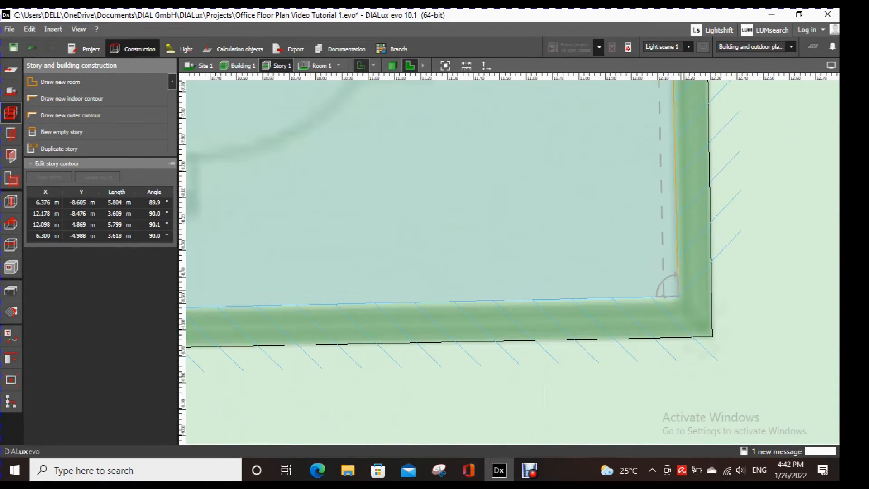
pyautogui.moveTo(678, 297); pyautogui.dragTo(679, 300)
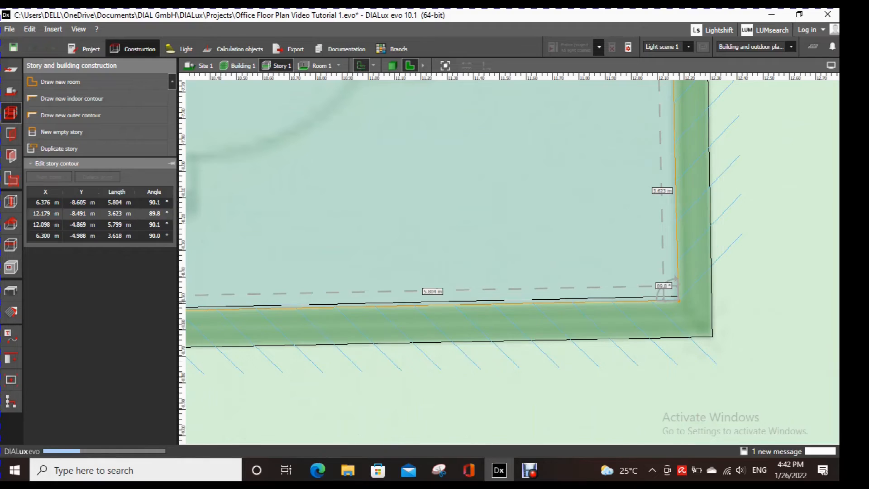
pyautogui.scroll(-4, 717, 299)
pyautogui.moveTo(719, 145); pyautogui.dragTo(717, 329, button='middle')
pyautogui.scroll(2, 716, 186)
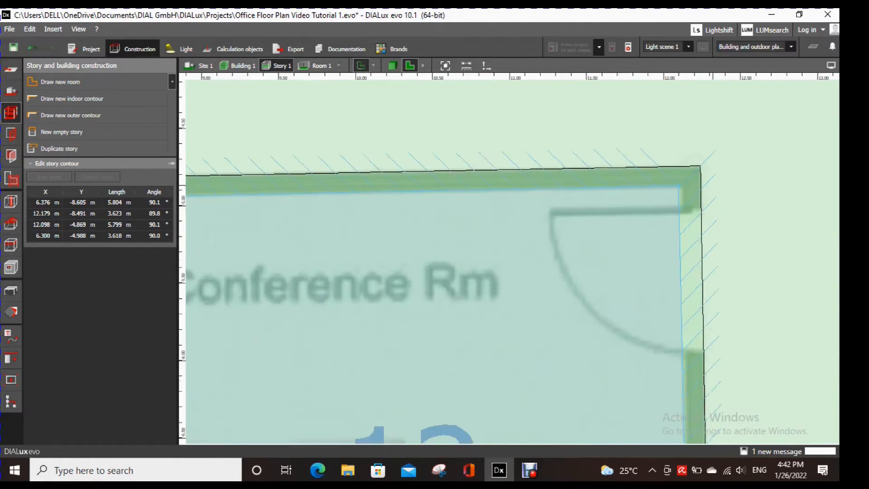
pyautogui.scroll(1, 713, 185)
pyautogui.moveTo(675, 189)
pyautogui.mouseDown()
pyautogui.moveTo(688, 189)
pyautogui.moveTo(677, 188)
pyautogui.mouseUp()
pyautogui.scroll(-13, 598, 226)
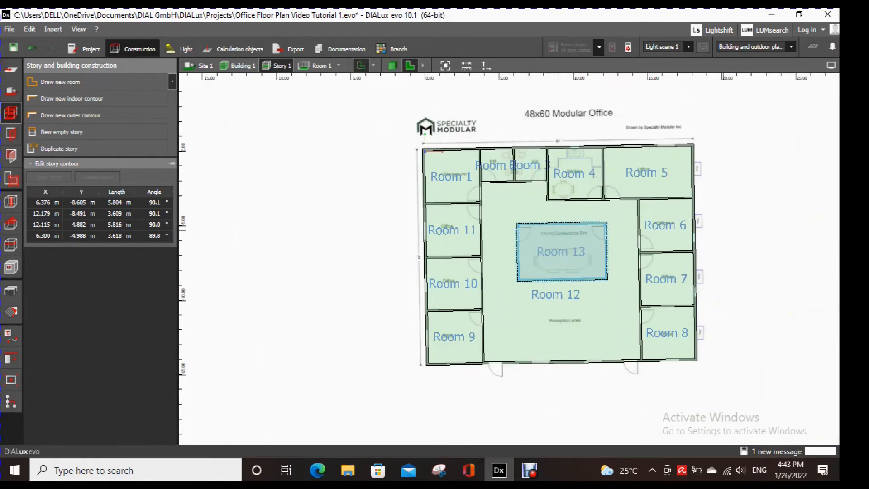
pyautogui.press('Escape')
# - Display the story in 3D with the imported plan hidden and orbit it to examine all the rooms
pyautogui.scroll(2, 564, 233)
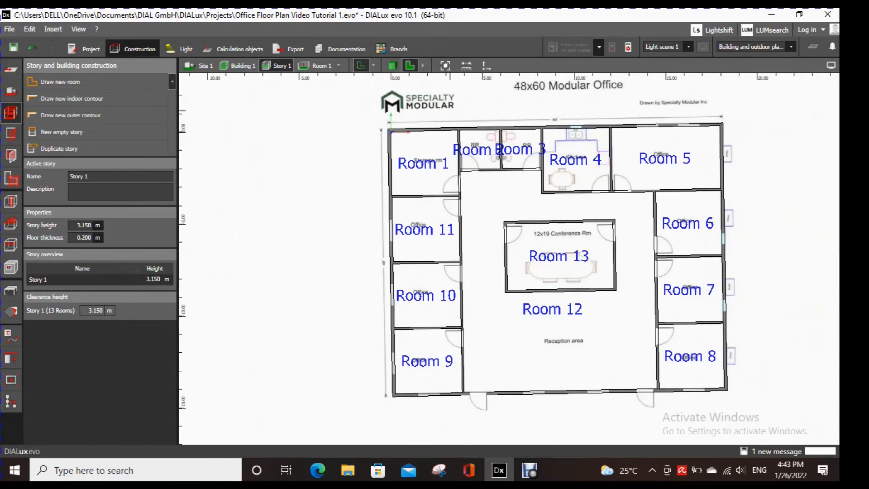
pyautogui.scroll(3, 452, 112)
pyautogui.click(392, 65)
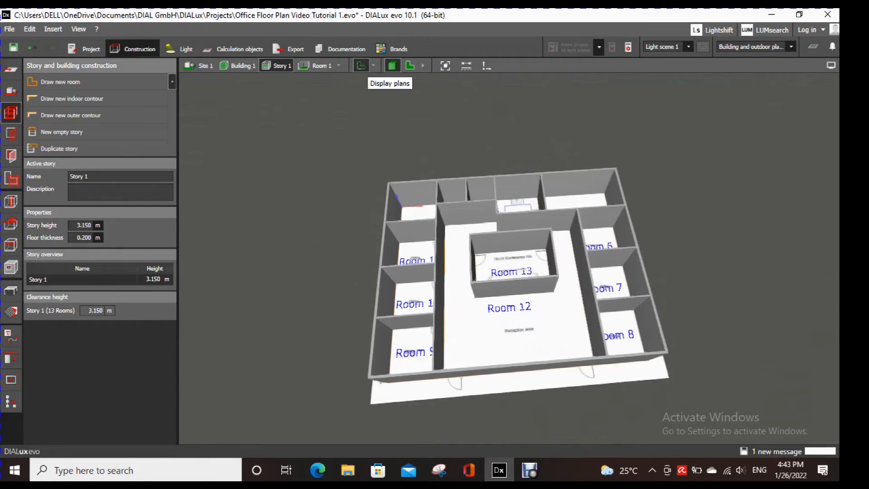
pyautogui.click(361, 65)
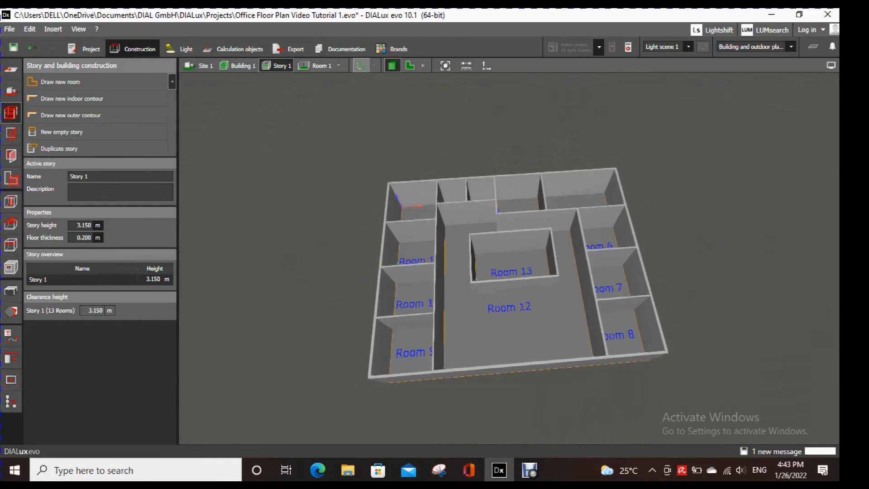
pyautogui.click(360, 65)
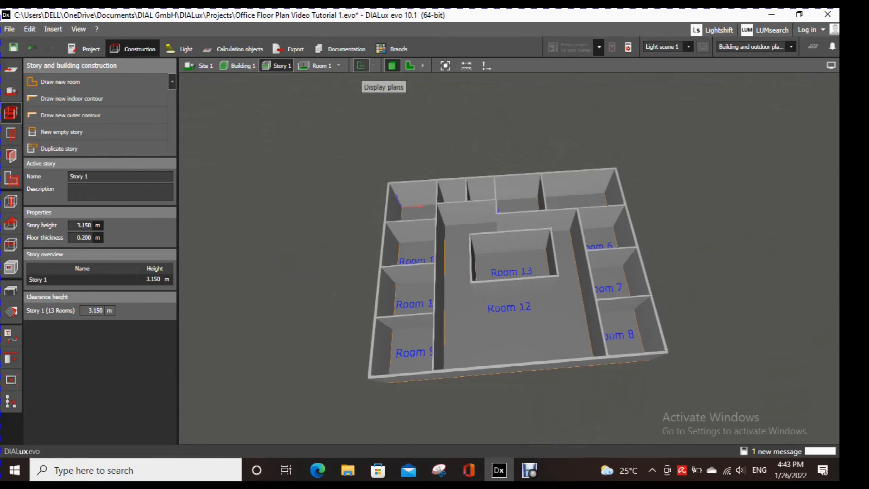
pyautogui.click(361, 65)
pyautogui.click(361, 66)
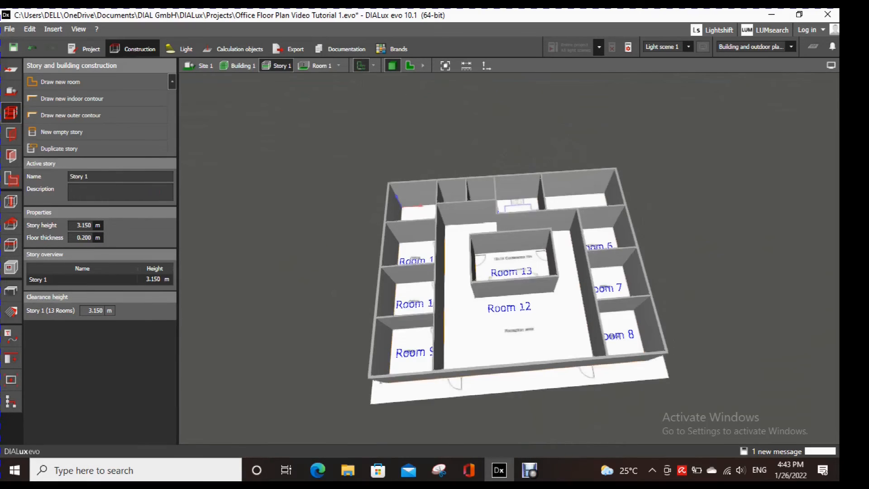
pyautogui.click(360, 66)
pyautogui.moveTo(511, 272); pyautogui.dragTo(652, 272, button='right')
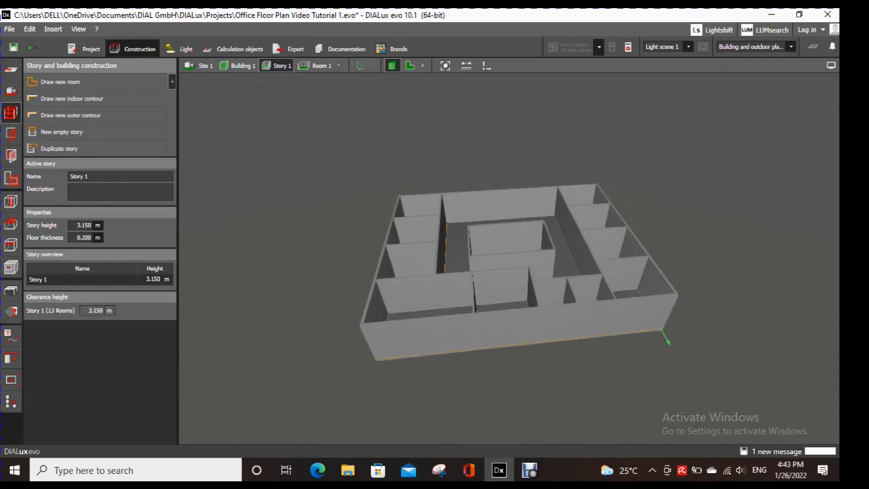
pyautogui.moveTo(652, 272); pyautogui.dragTo(757, 315, button='right')
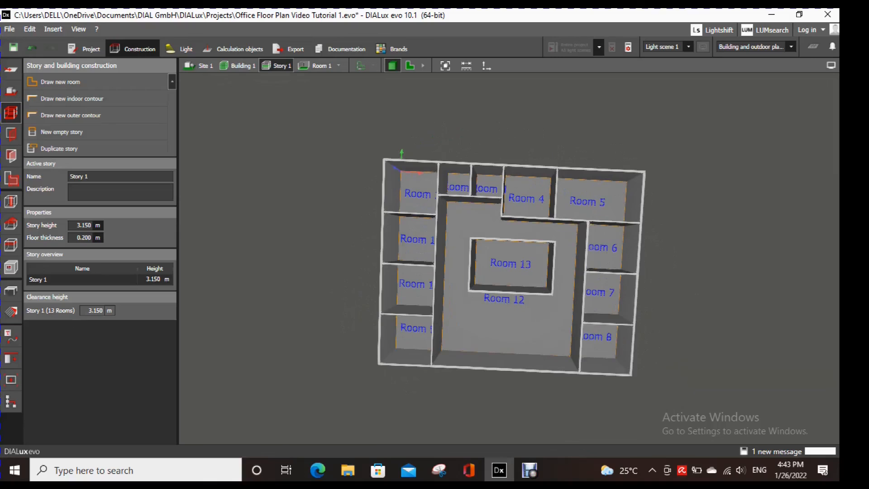
pyautogui.click(529, 471)
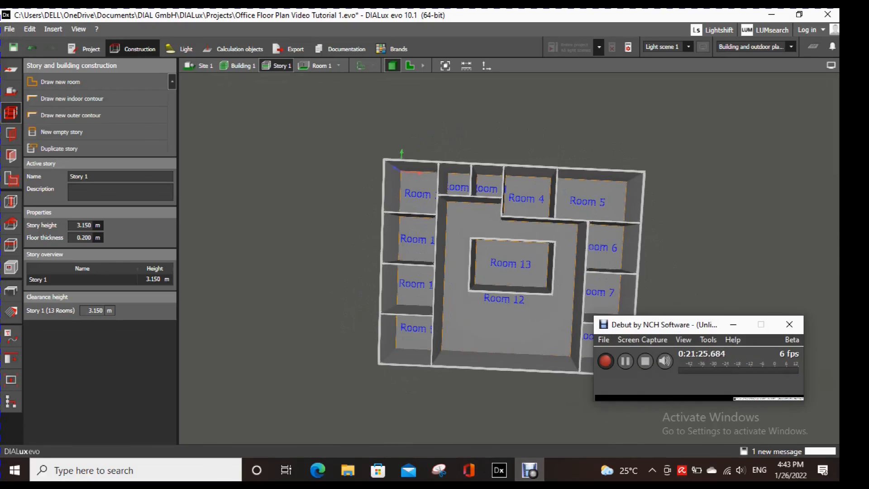